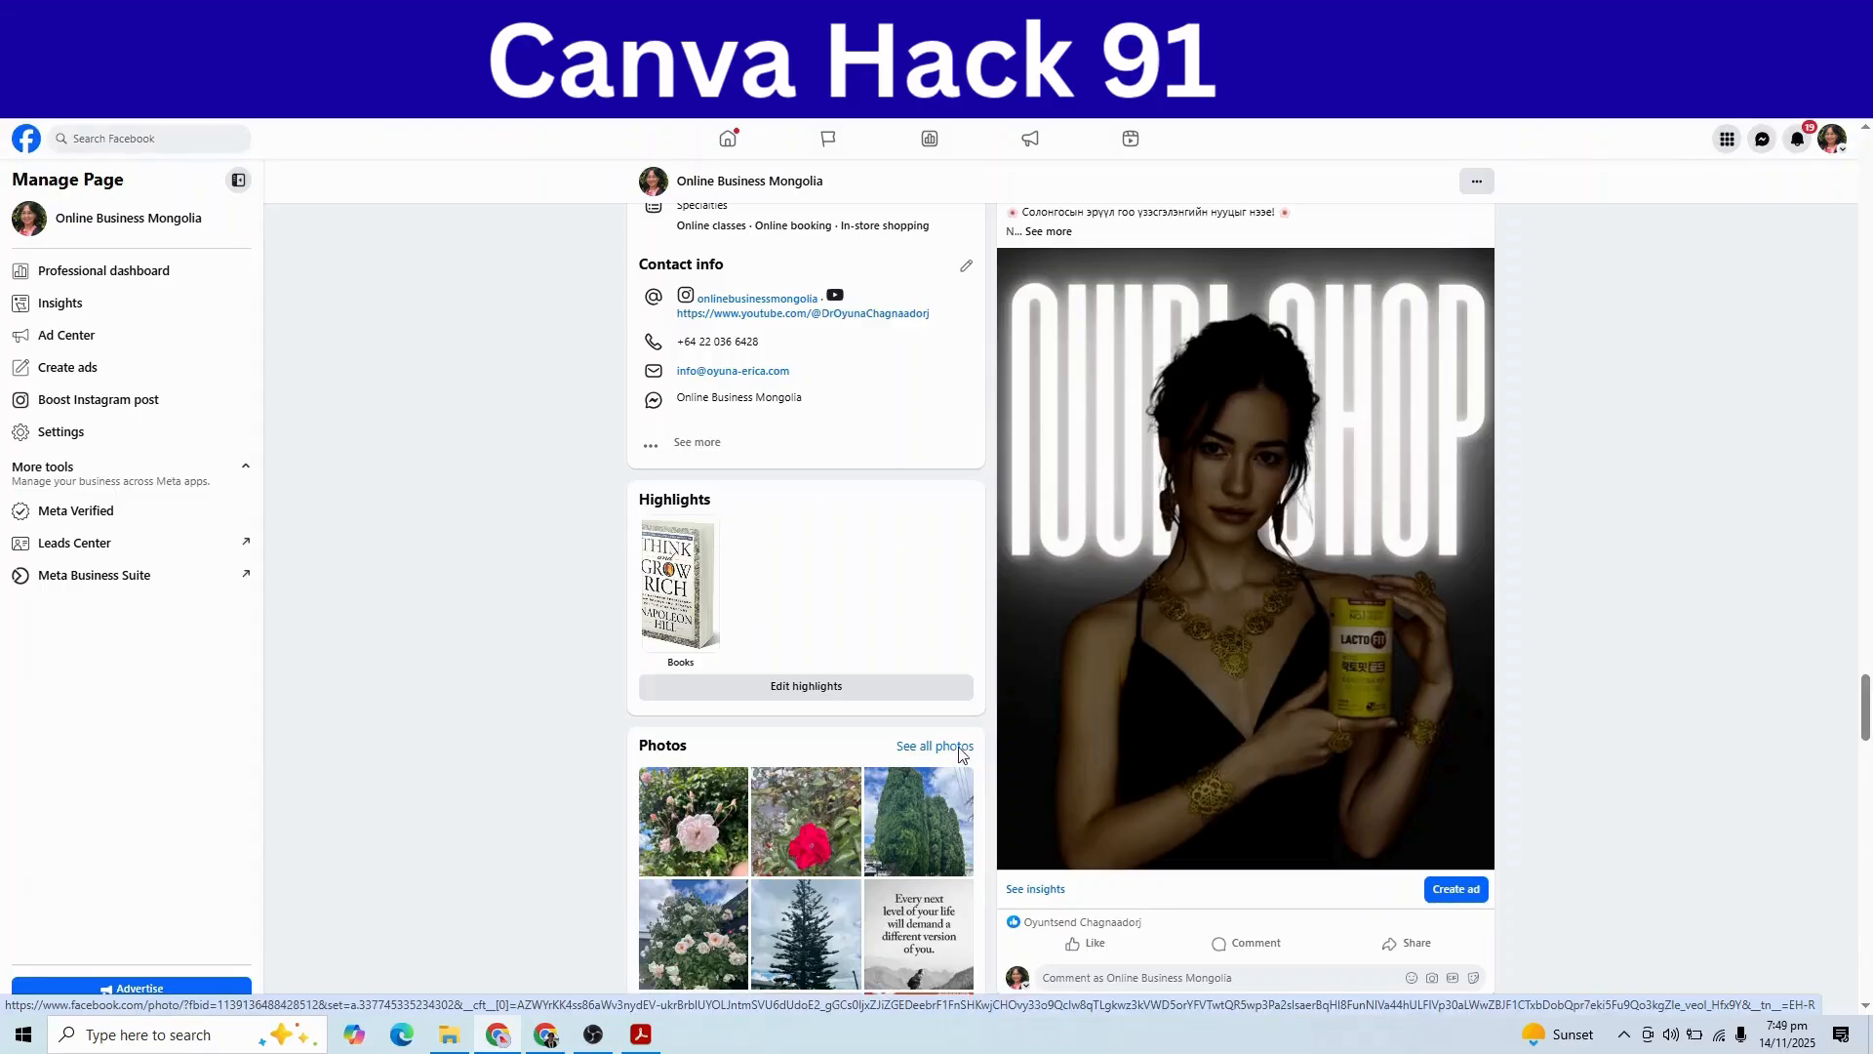
# - View the example video post on the Facebook page in the second browser window, and return to the first window
pyautogui.click(545, 1034)
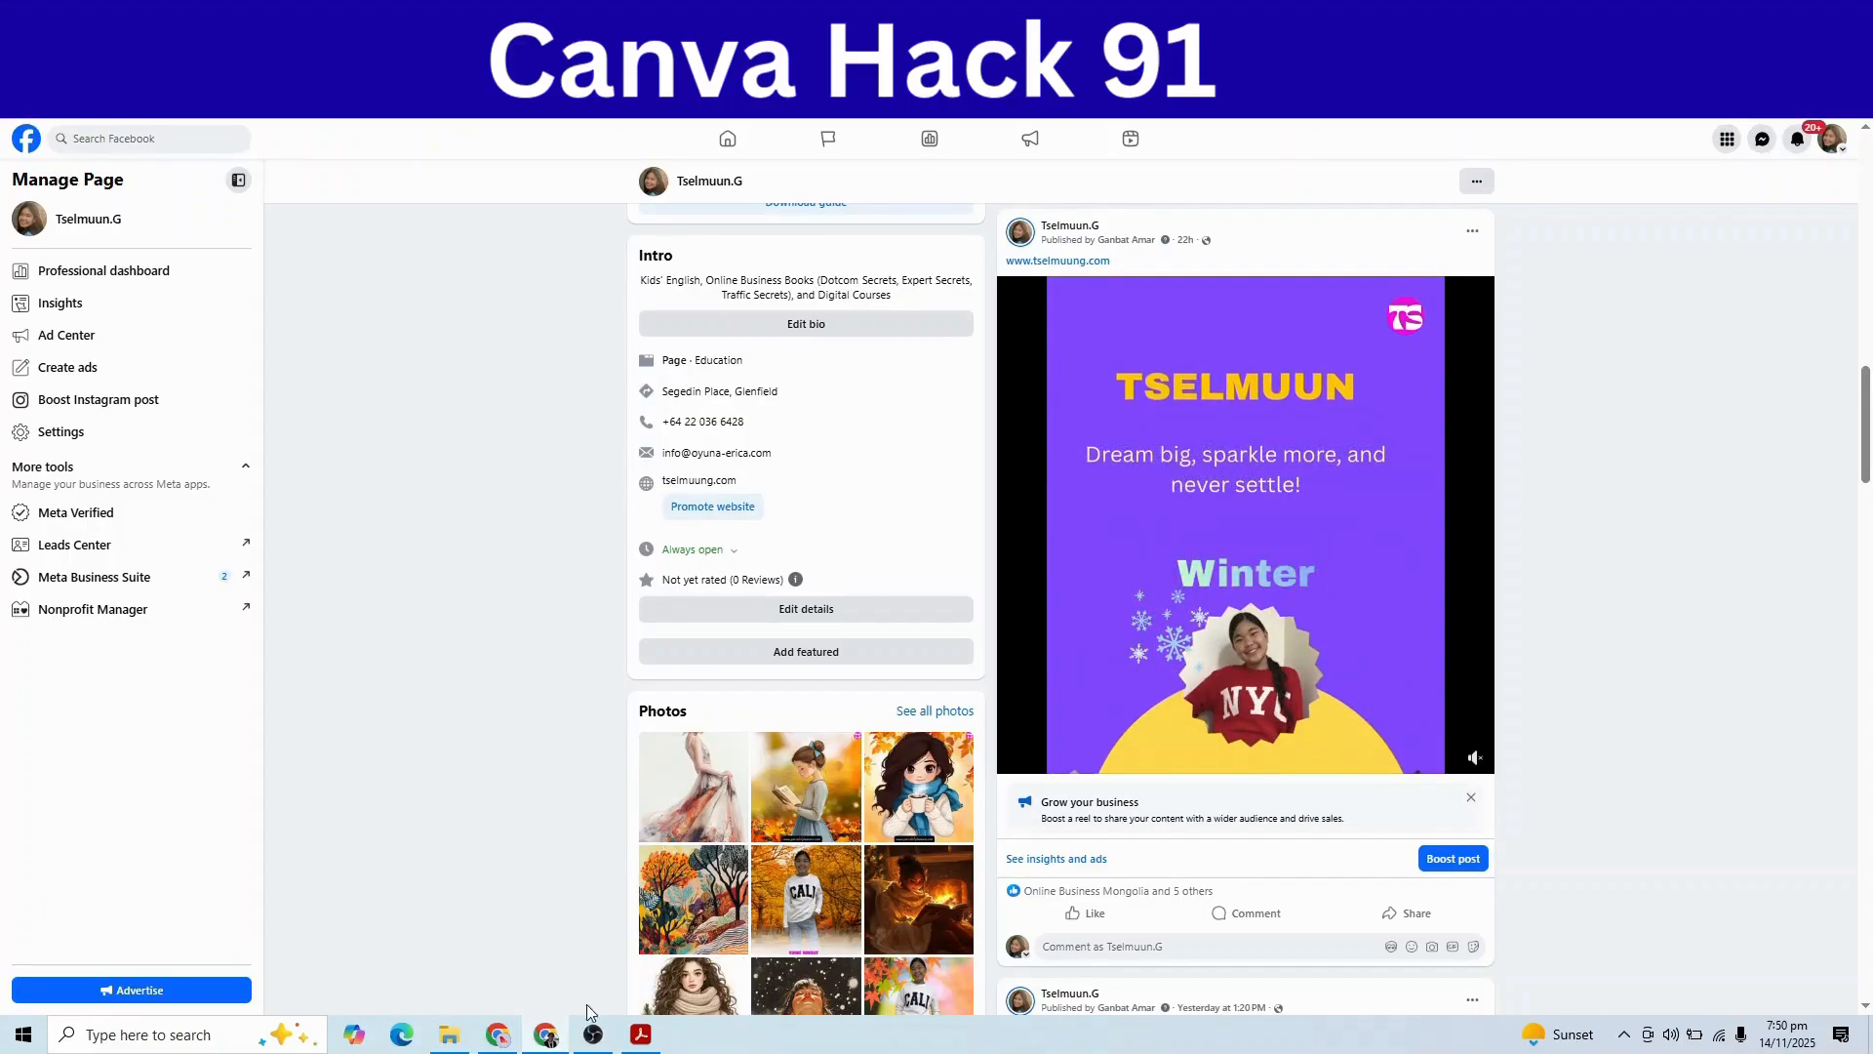
pyautogui.moveTo(514, 1047)
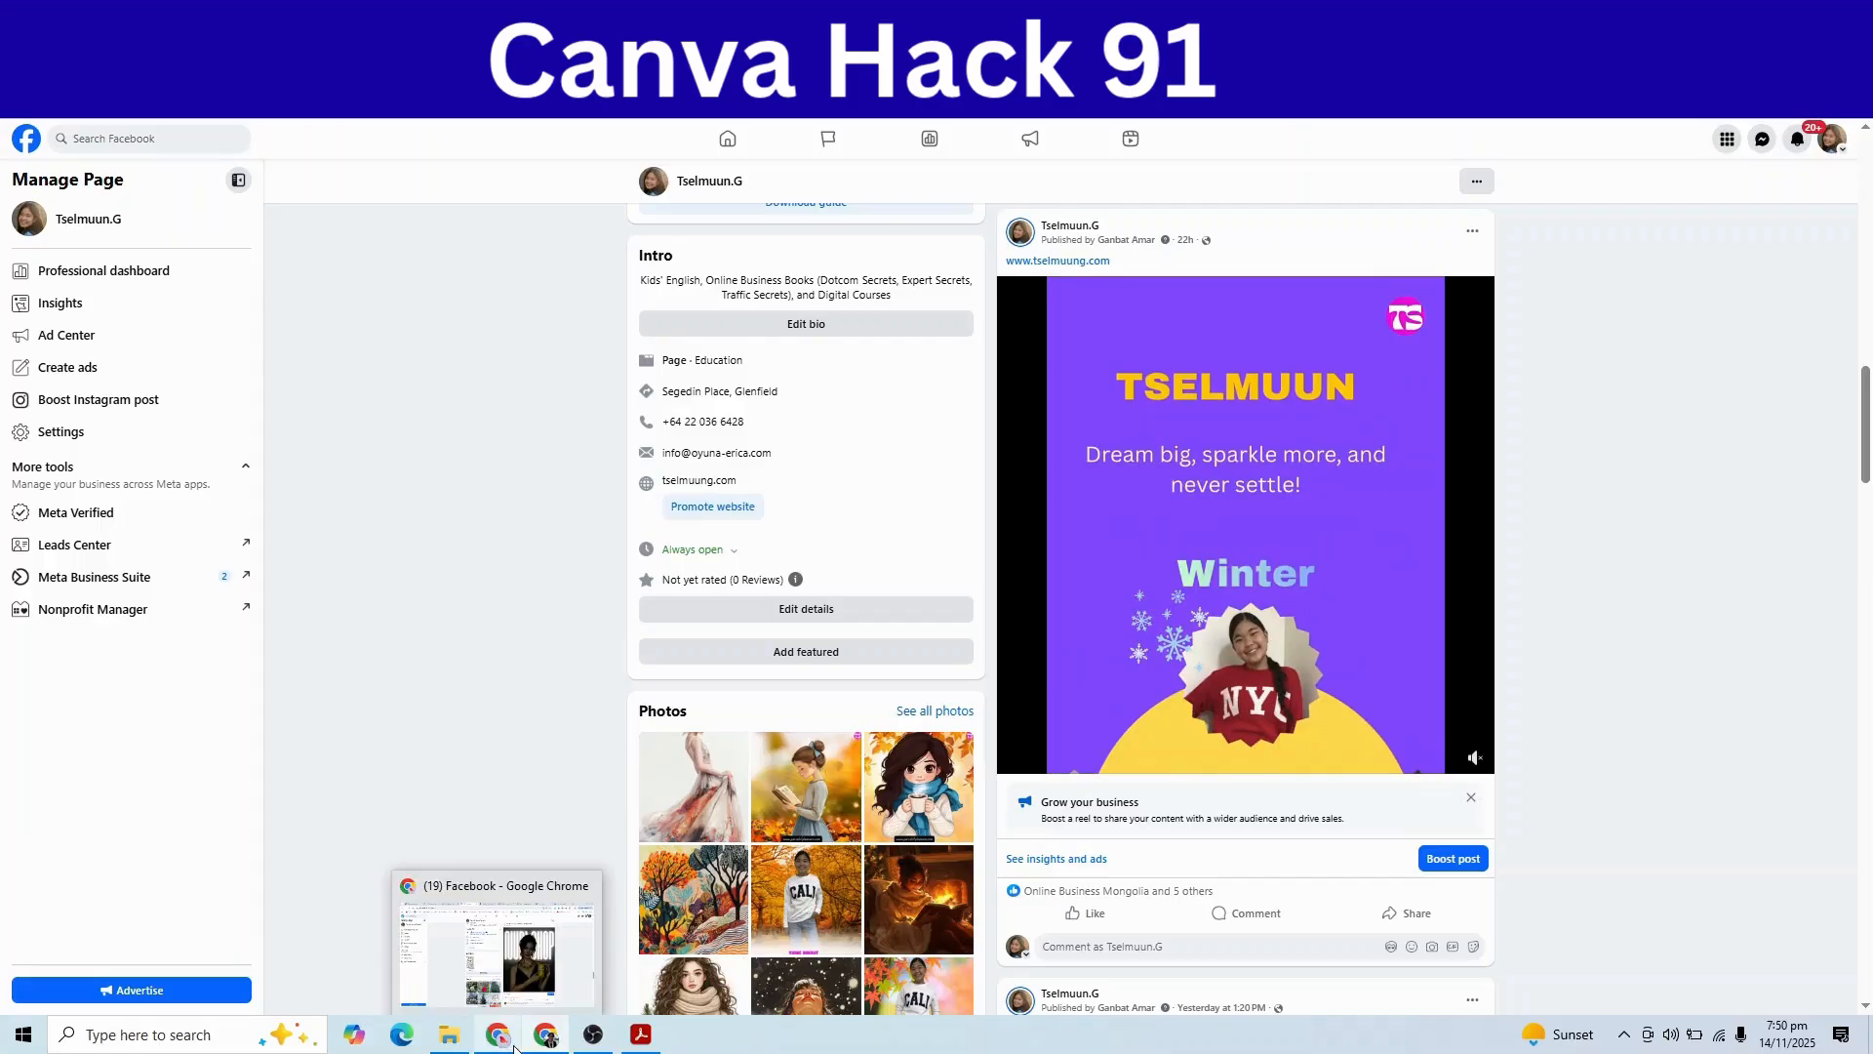
pyautogui.click(515, 1047)
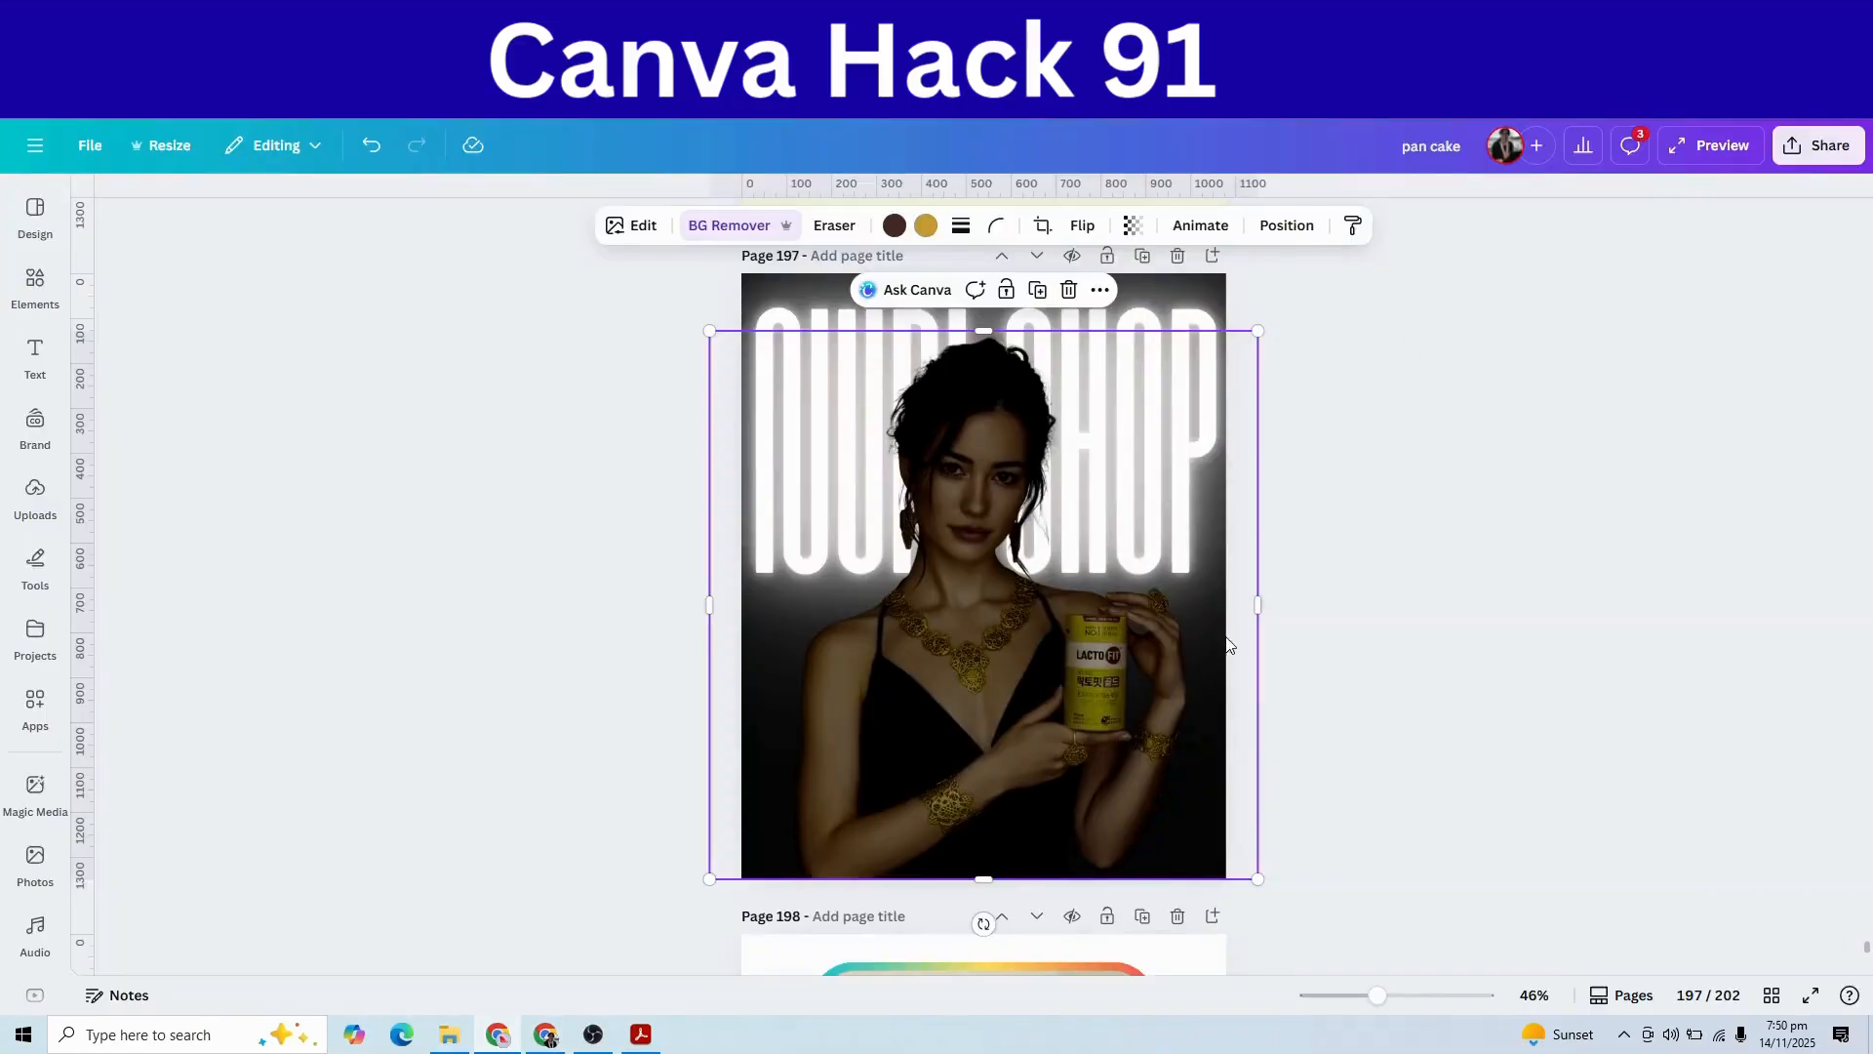
# - Add a heading reading "NURI SHOP" to the black page 198 of the Canva design
pyautogui.scroll(4, 1054, 595)
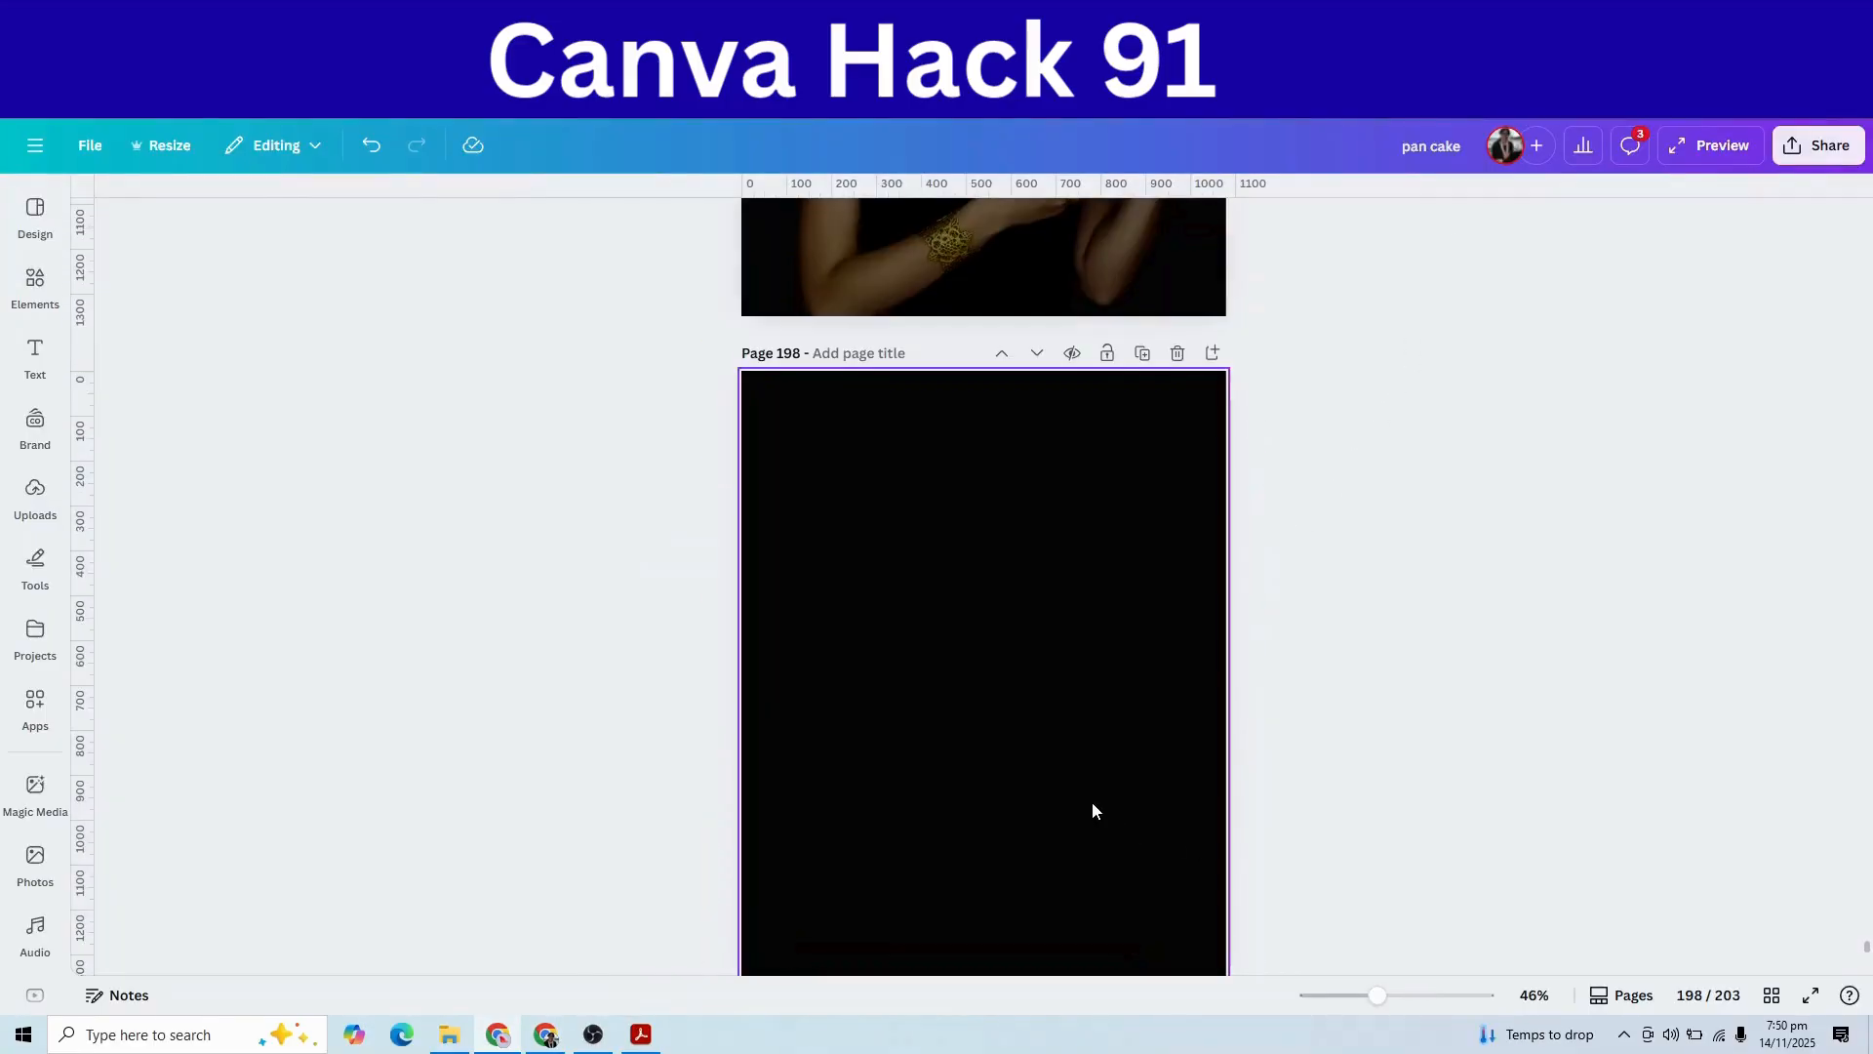
pyautogui.scroll(-2, 1092, 800)
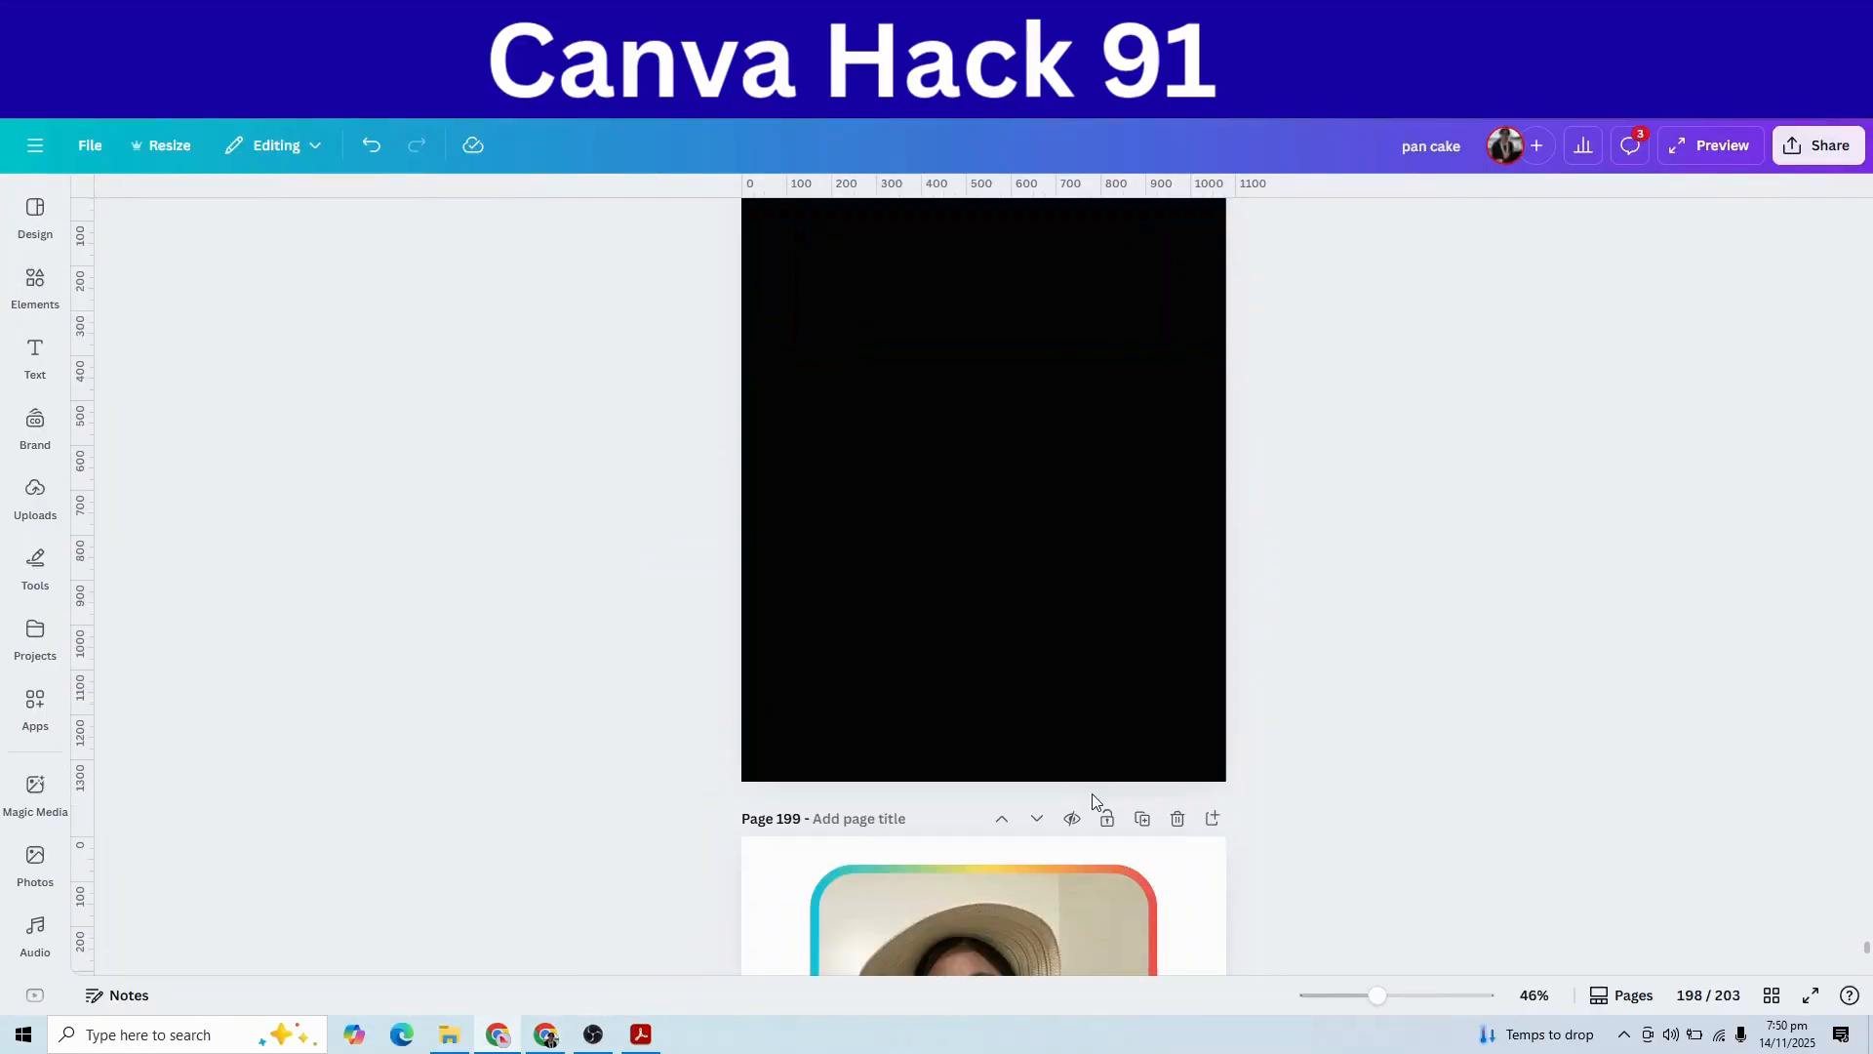
pyautogui.scroll(1, 1092, 793)
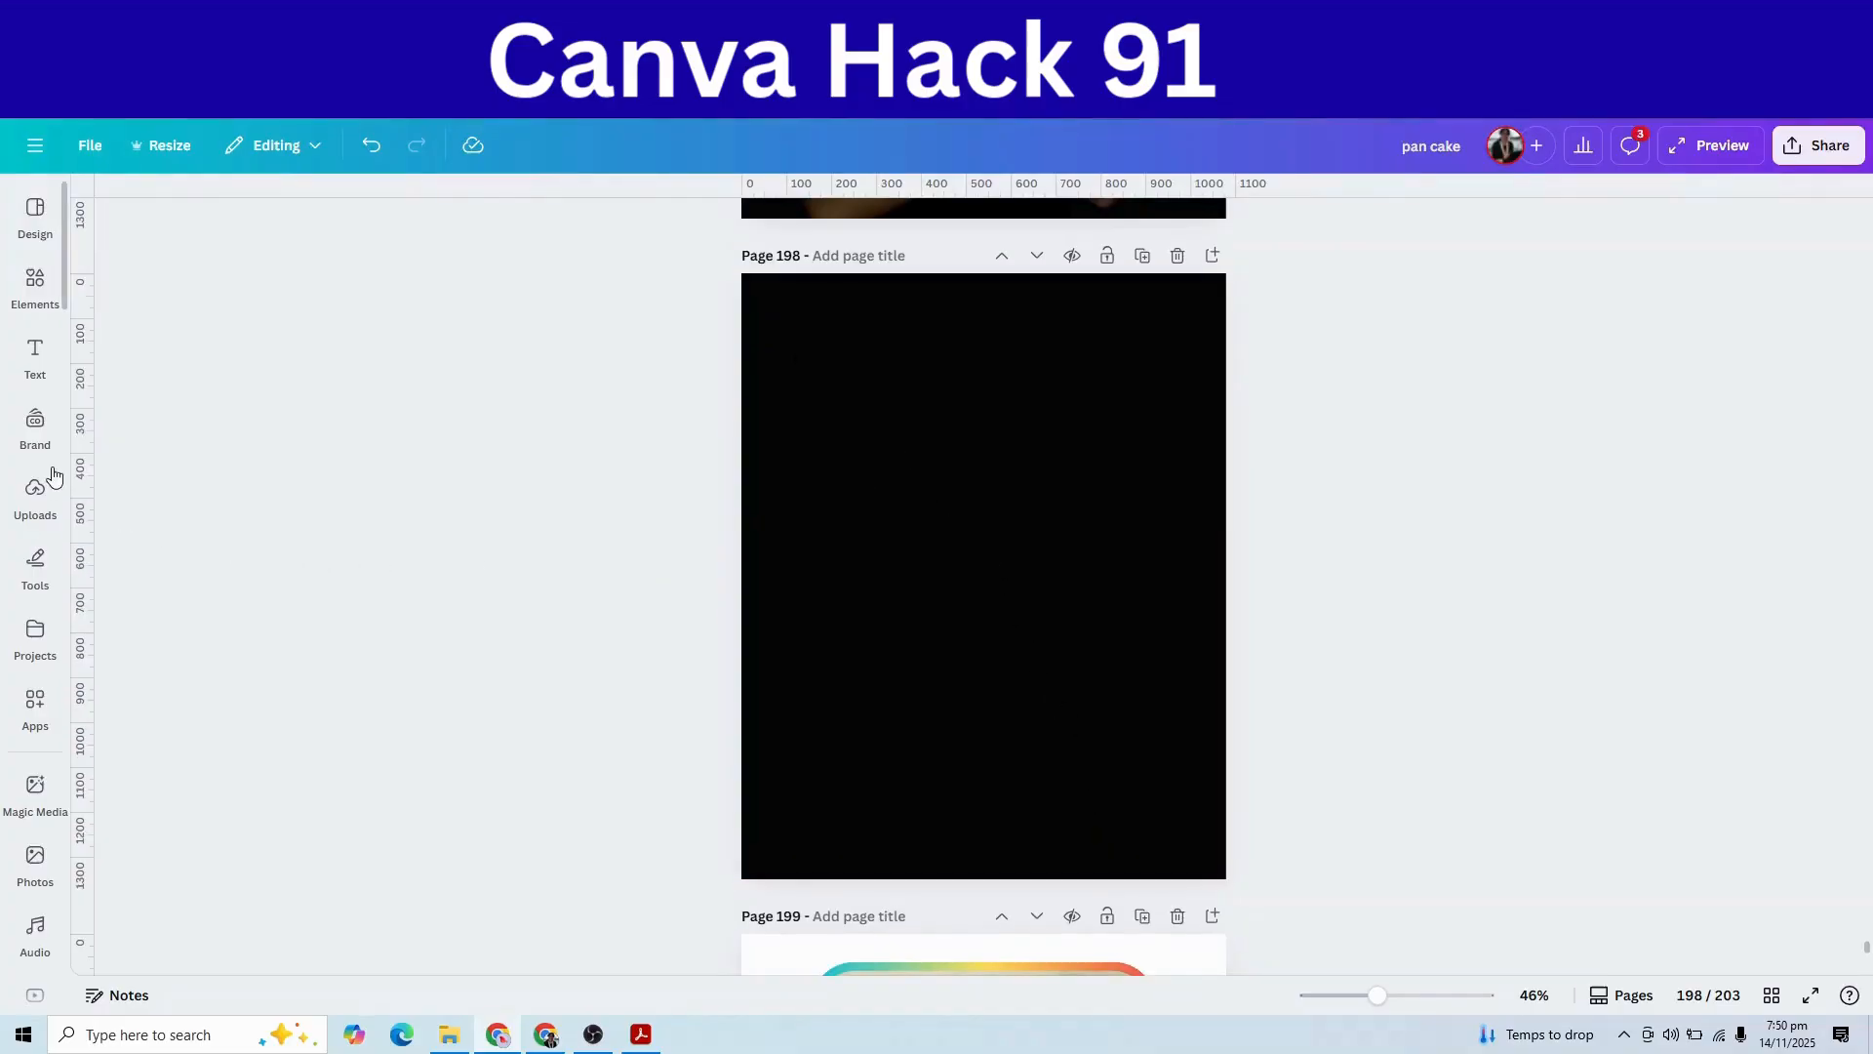
pyautogui.click(35, 493)
pyautogui.click(36, 427)
pyautogui.click(35, 356)
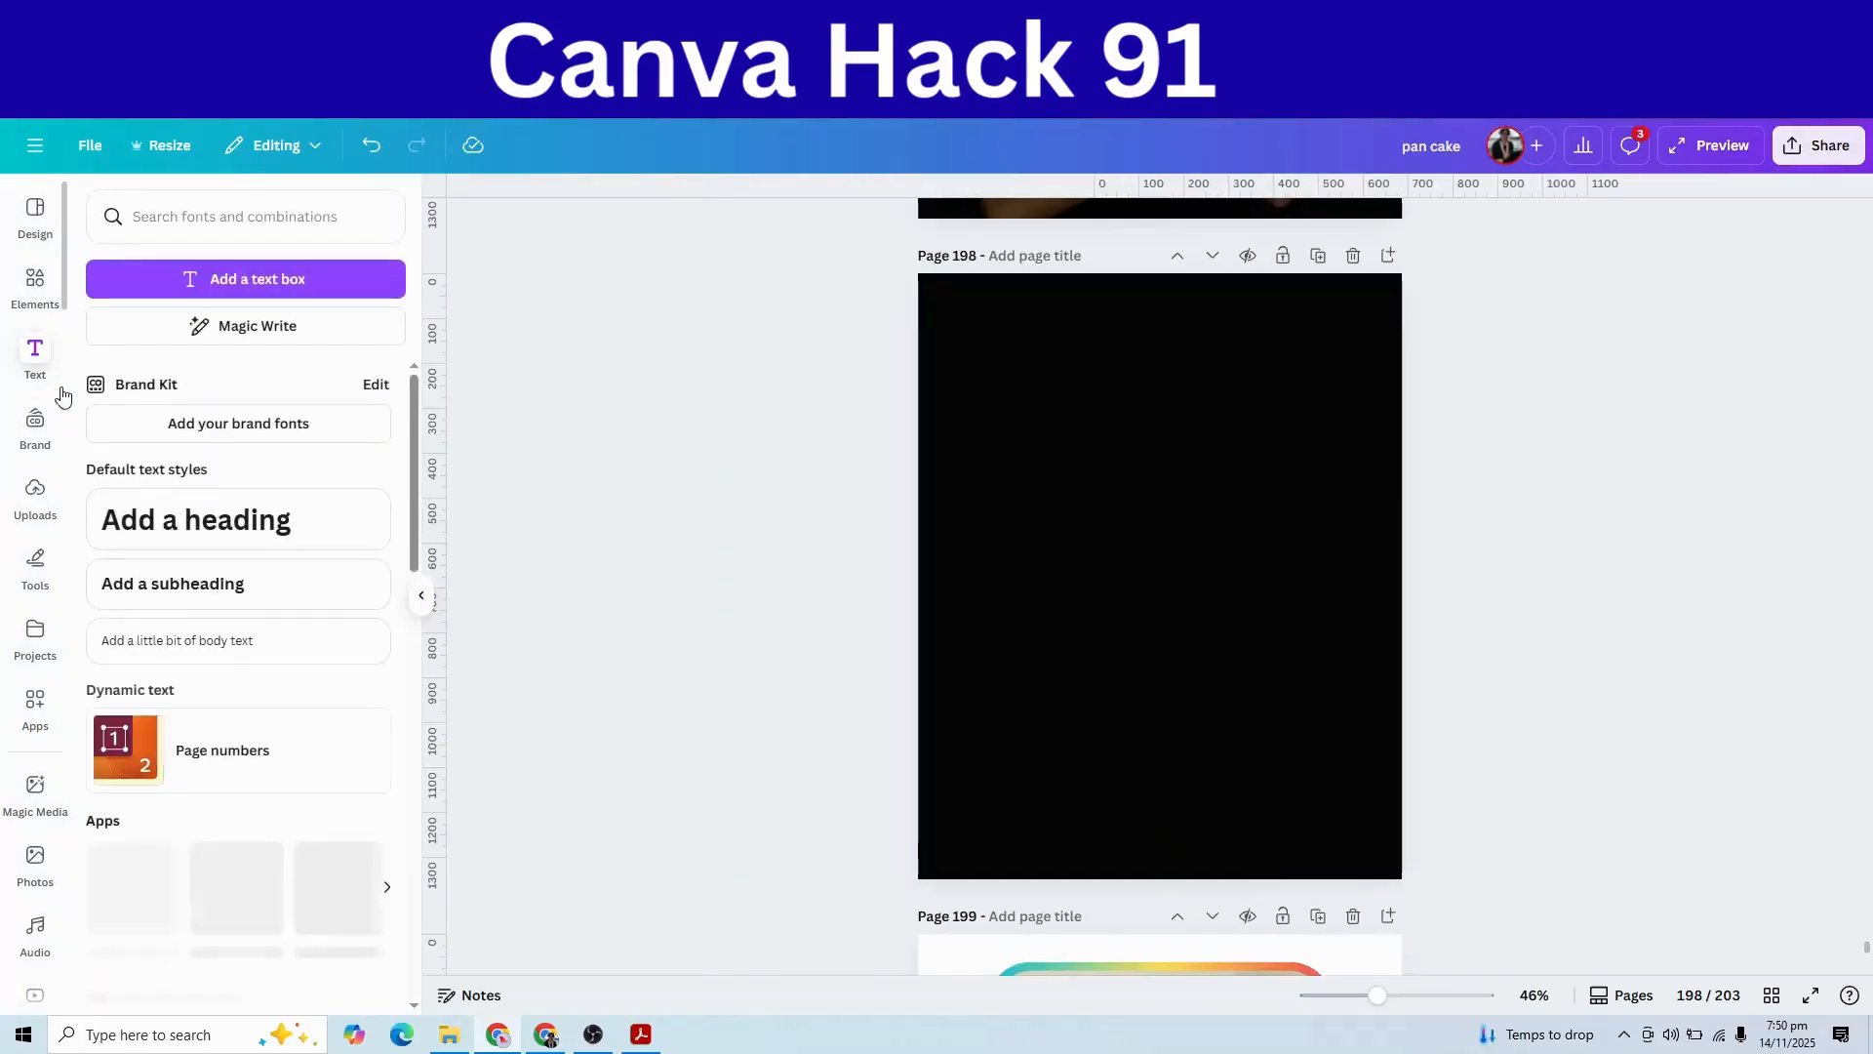
pyautogui.click(195, 519)
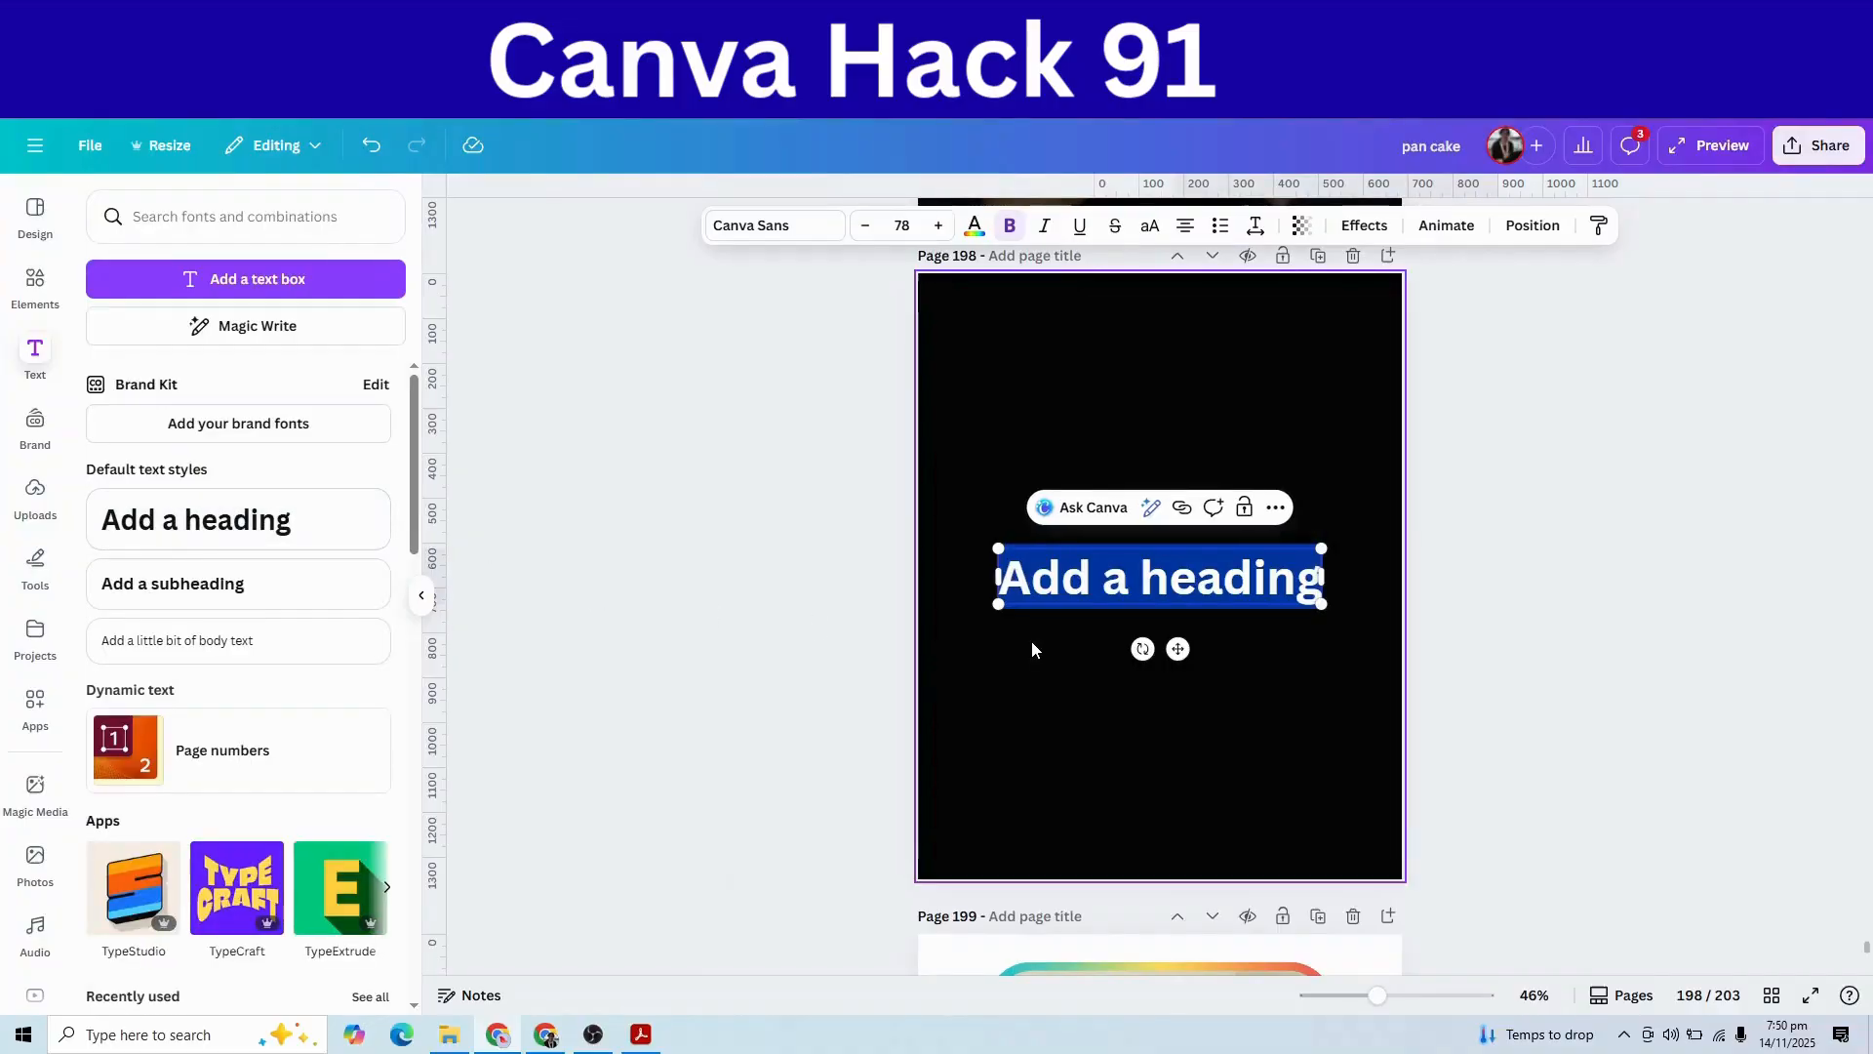
pyautogui.write('NURI SHOP')
# - Change the "NURI SHOP" heading's font to Disclaimer, searching the fonts for "DIS"
pyautogui.moveTo(1049, 575); pyautogui.dragTo(1290, 600)
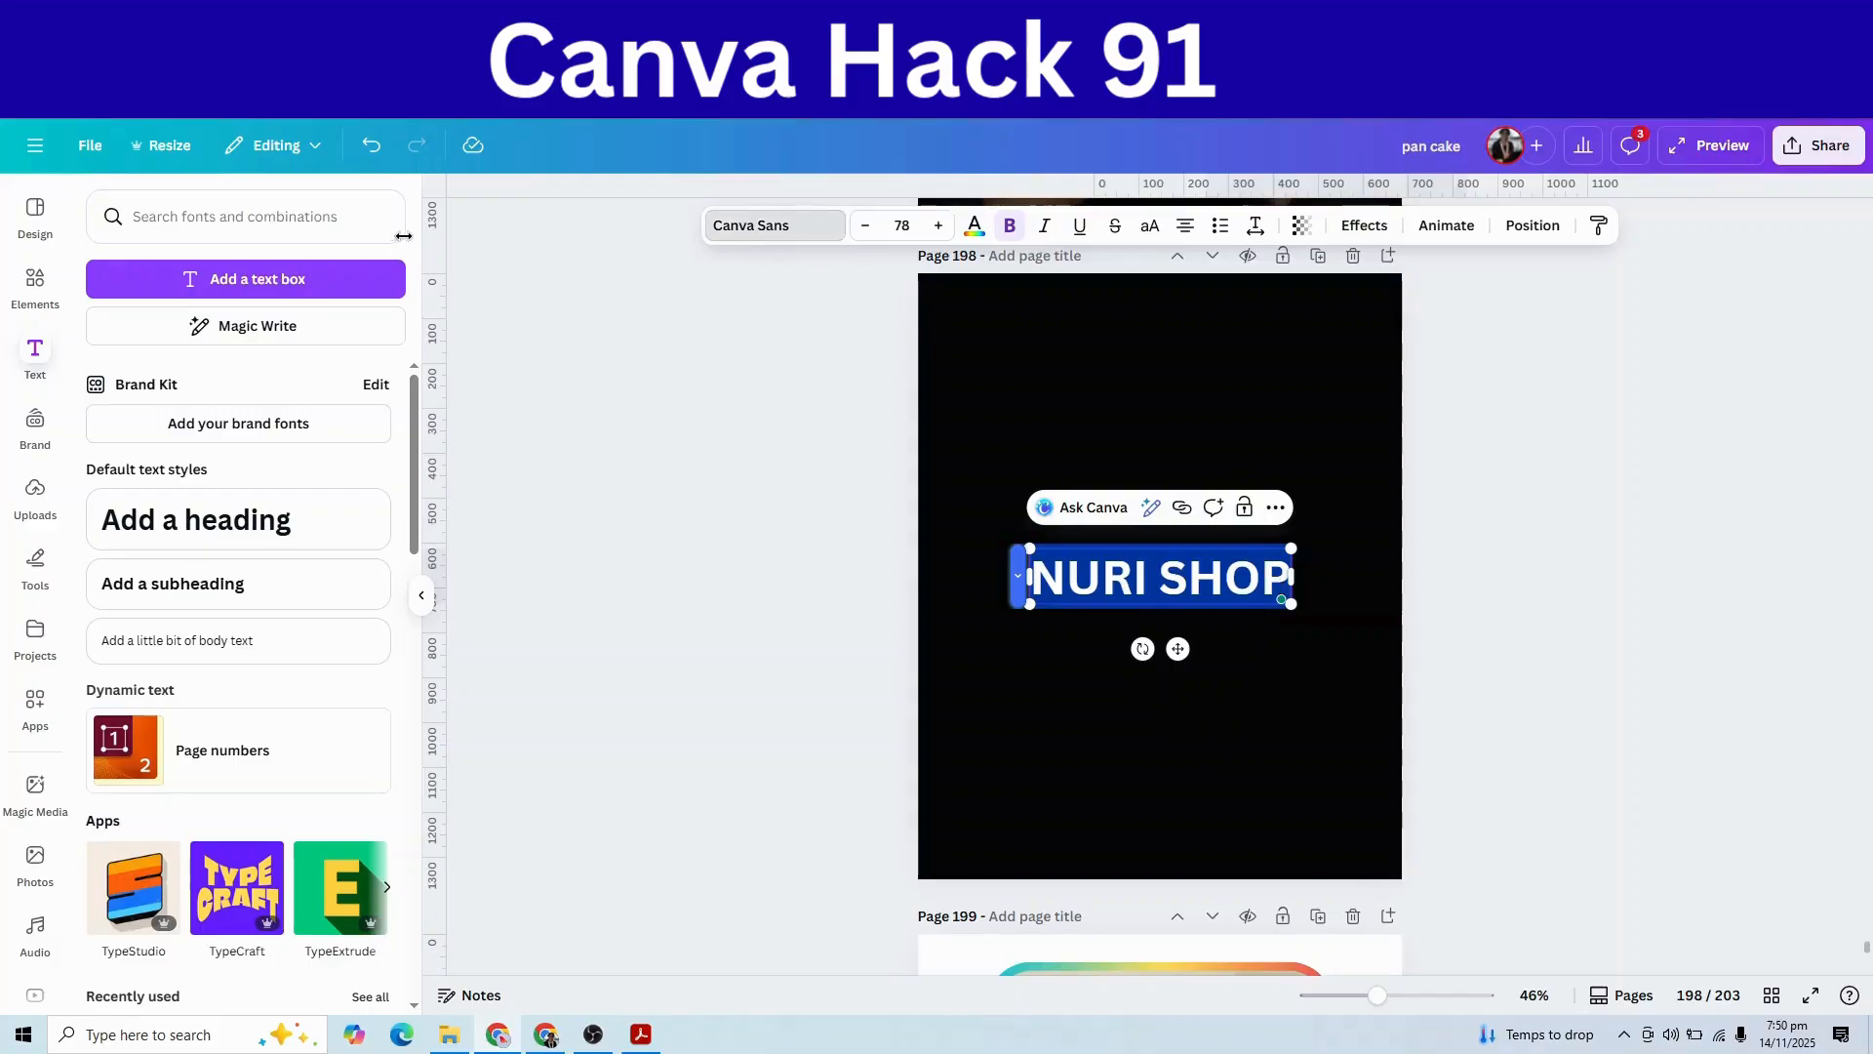
pyautogui.click(751, 225)
pyautogui.click(168, 299)
pyautogui.write('DIS')
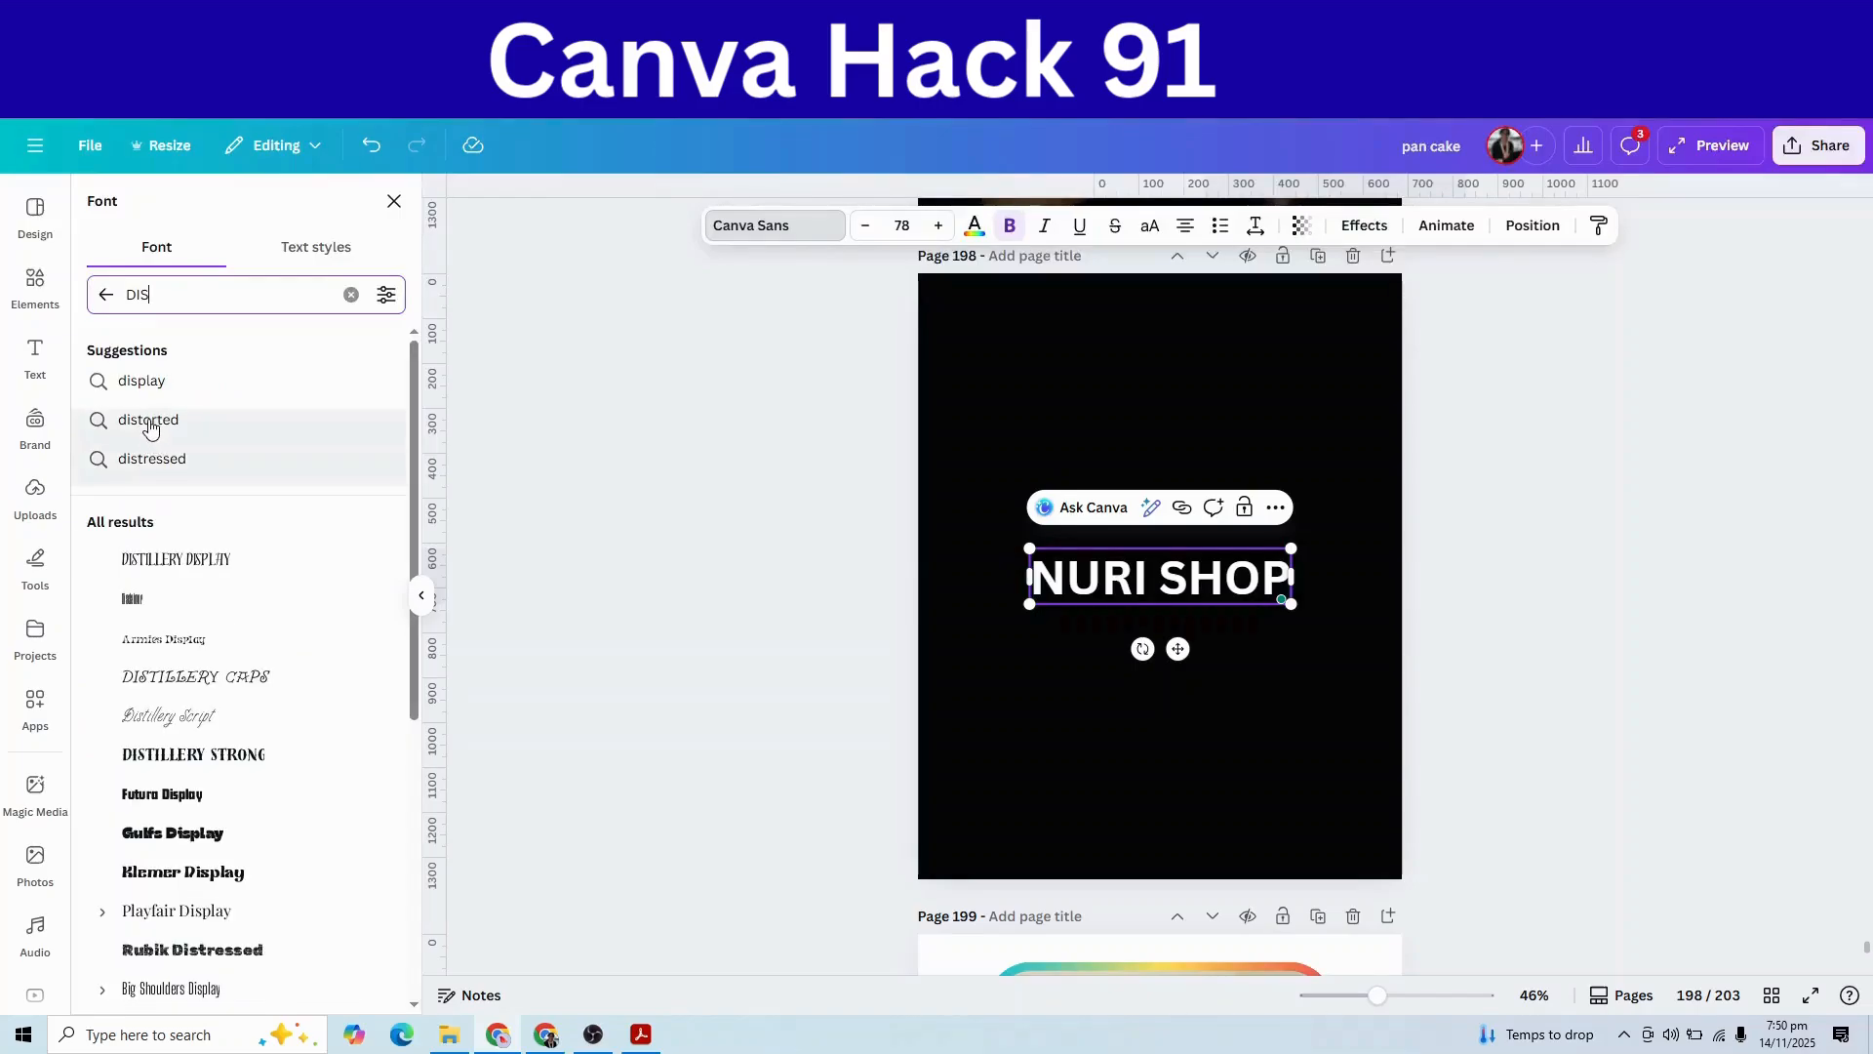
pyautogui.click(147, 600)
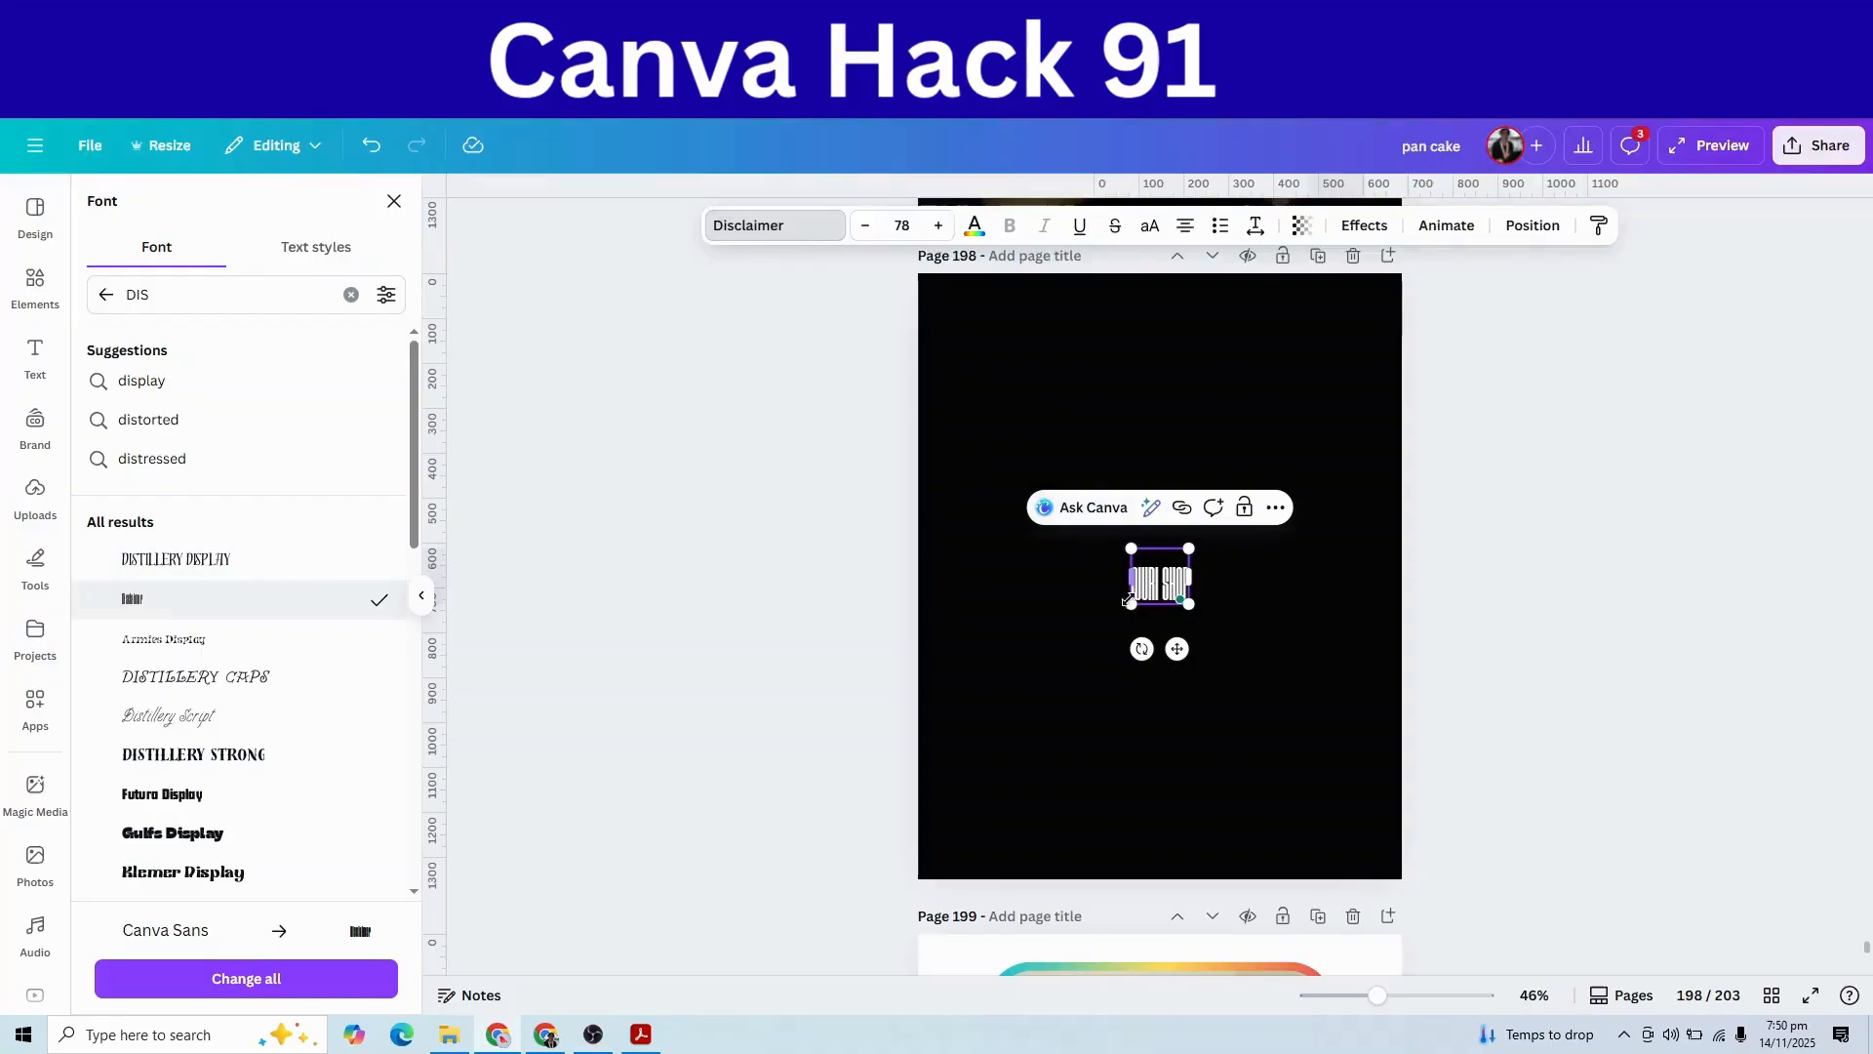
# - Enlarge the "NURI SHOP" heading to about size 629 across the upper half of page 198 and apply the Neon effect
pyautogui.moveTo(1133, 603); pyautogui.dragTo(866, 860)
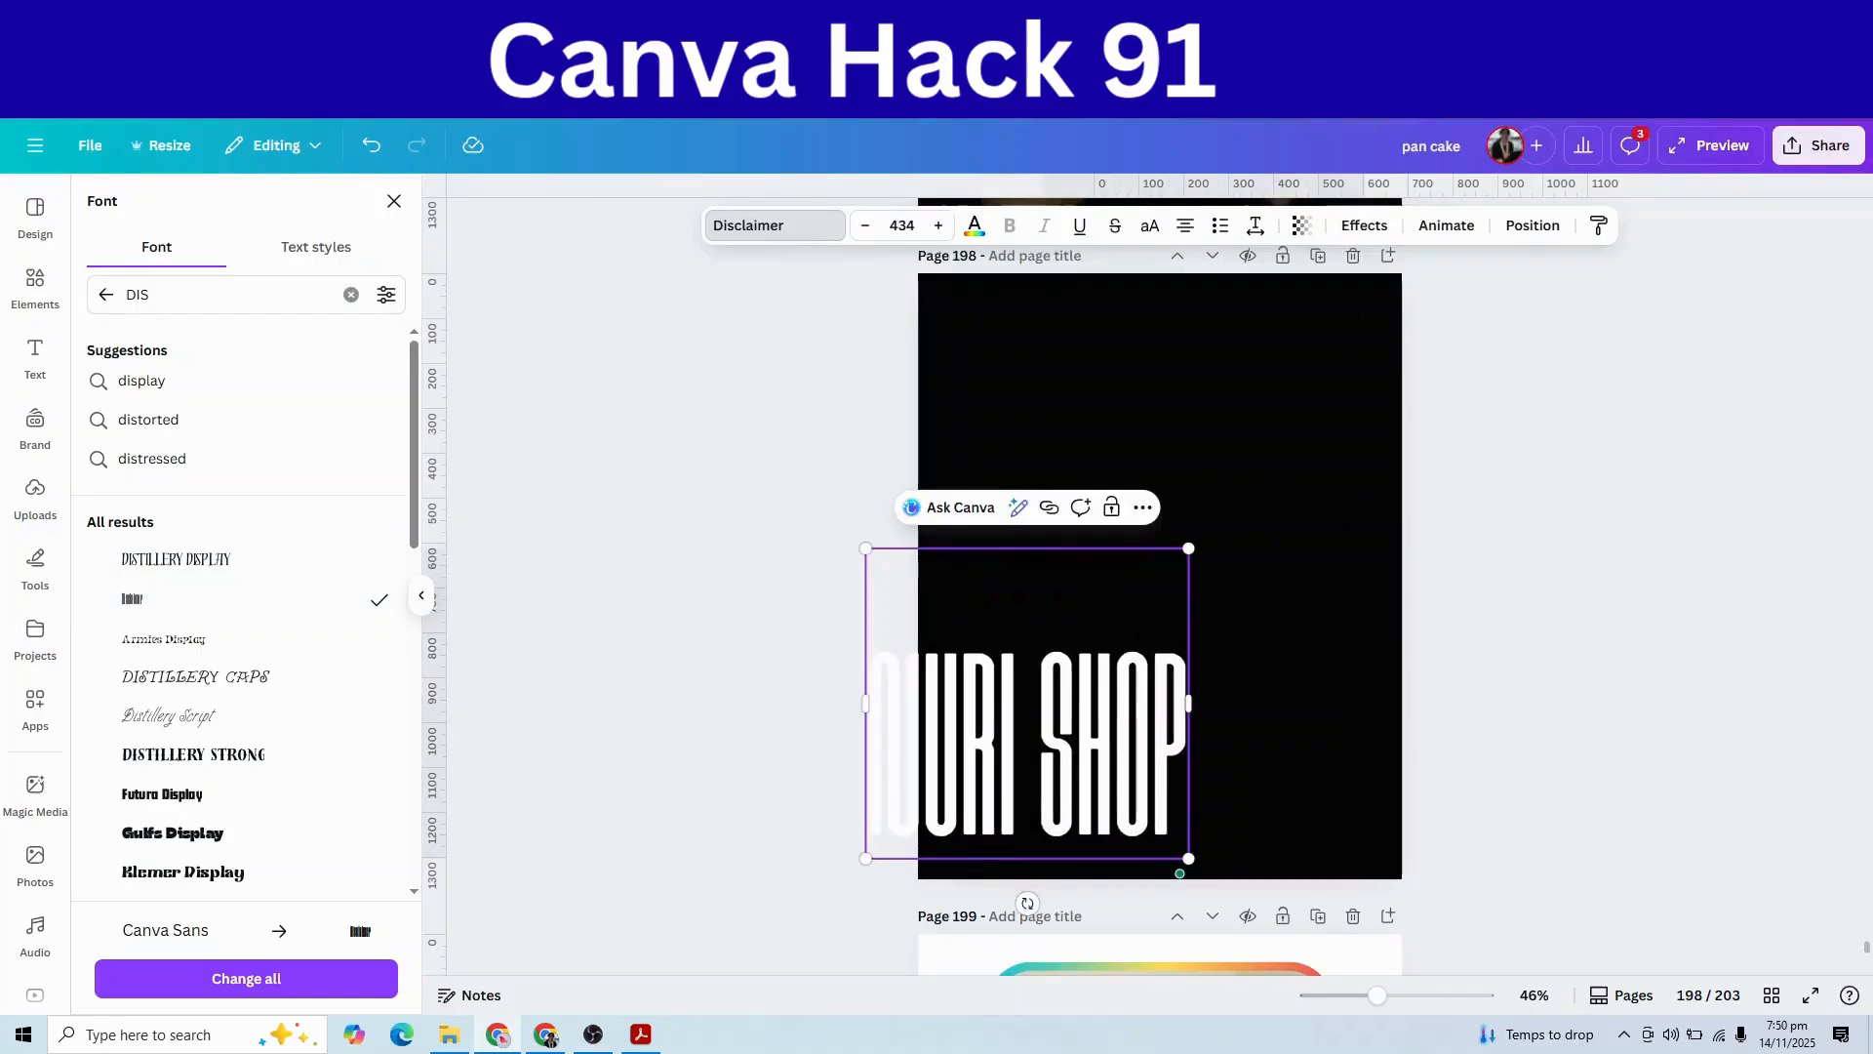
pyautogui.moveTo(1185, 553); pyautogui.dragTo(1421, 397)
pyautogui.click(1472, 711)
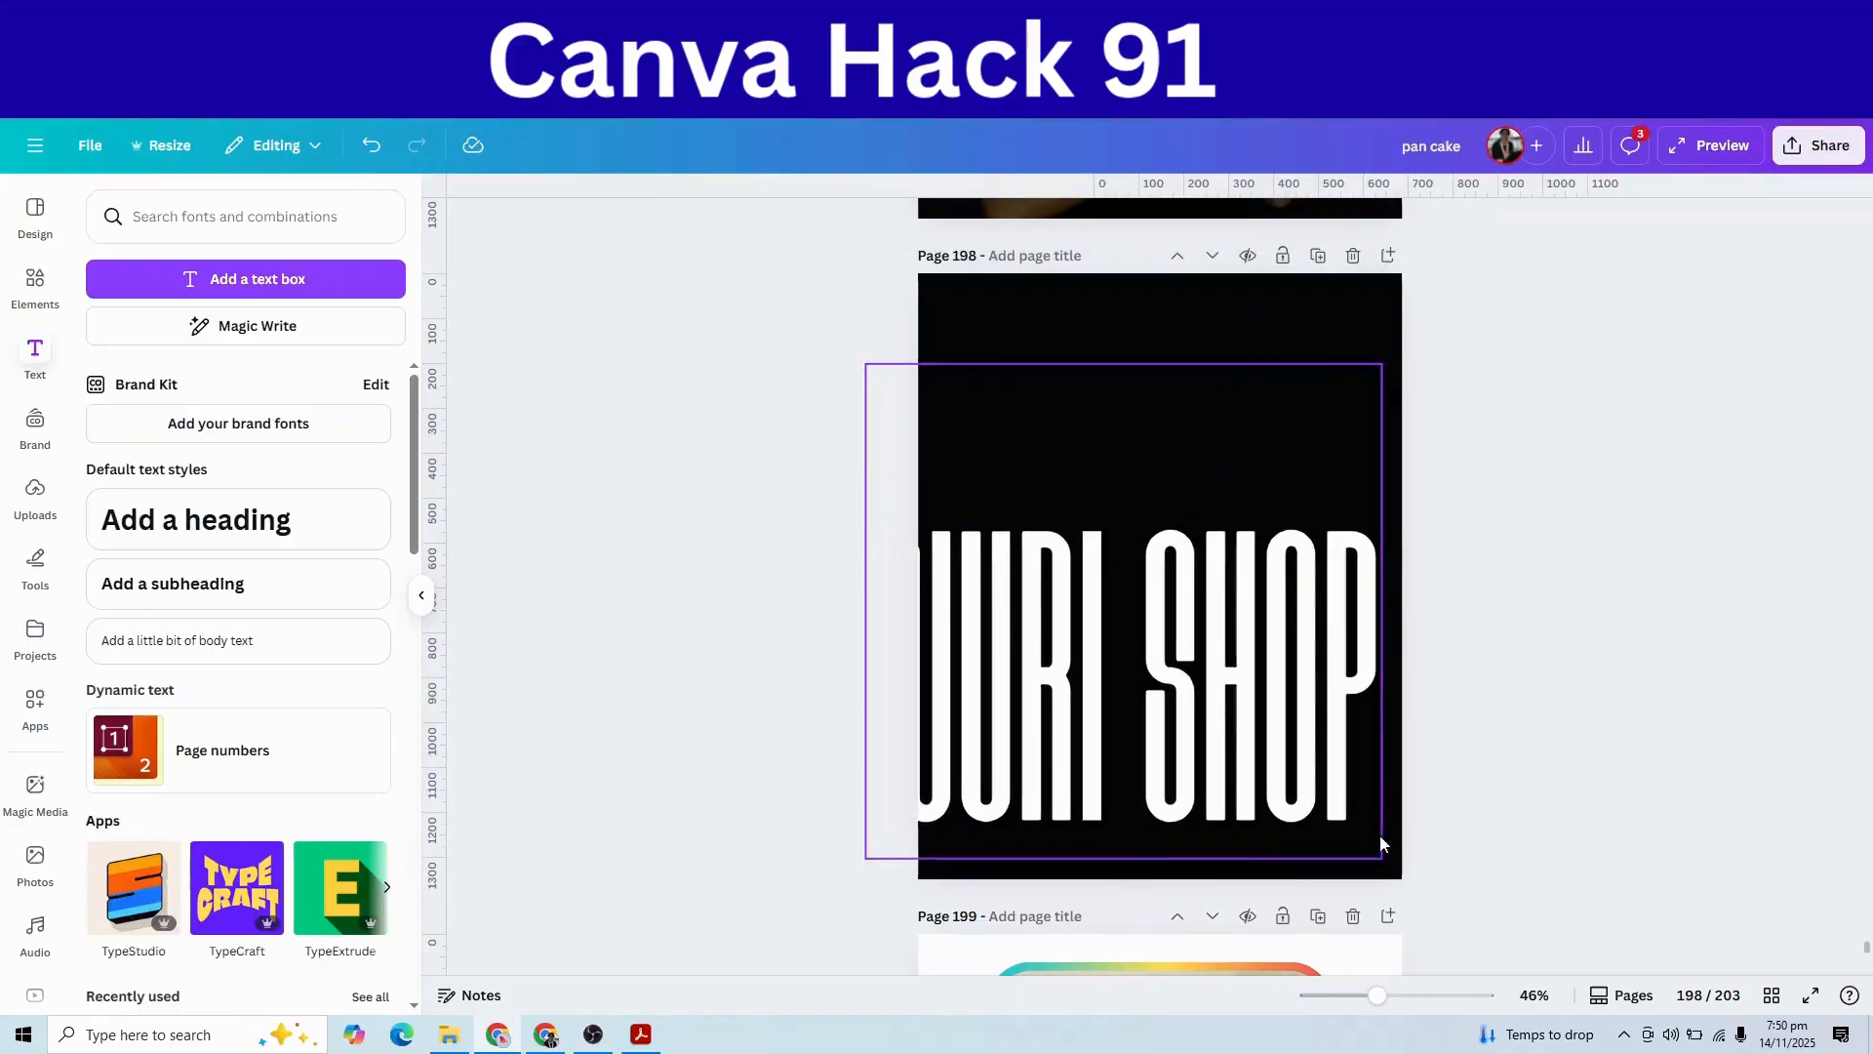
pyautogui.moveTo(1200, 795); pyautogui.dragTo(1255, 535)
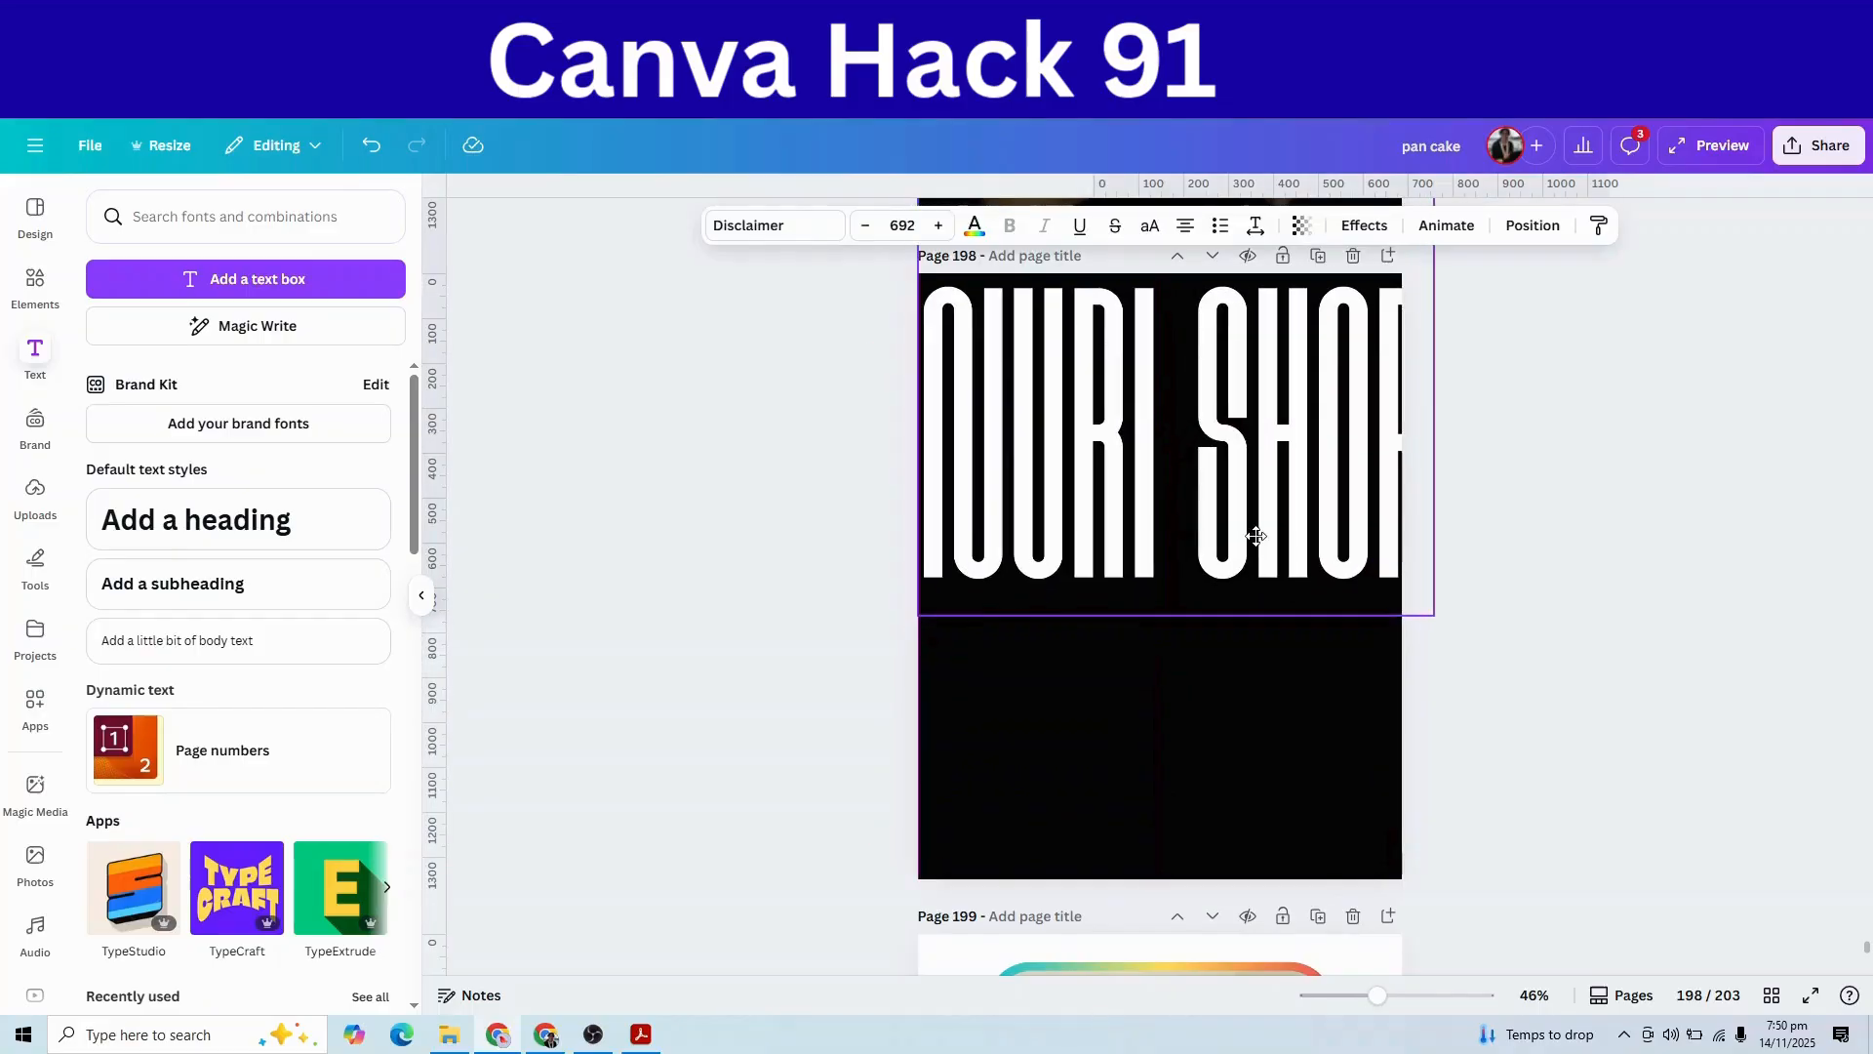
pyautogui.moveTo(1435, 616); pyautogui.dragTo(1376, 589)
pyautogui.moveTo(1308, 491); pyautogui.dragTo(1316, 525)
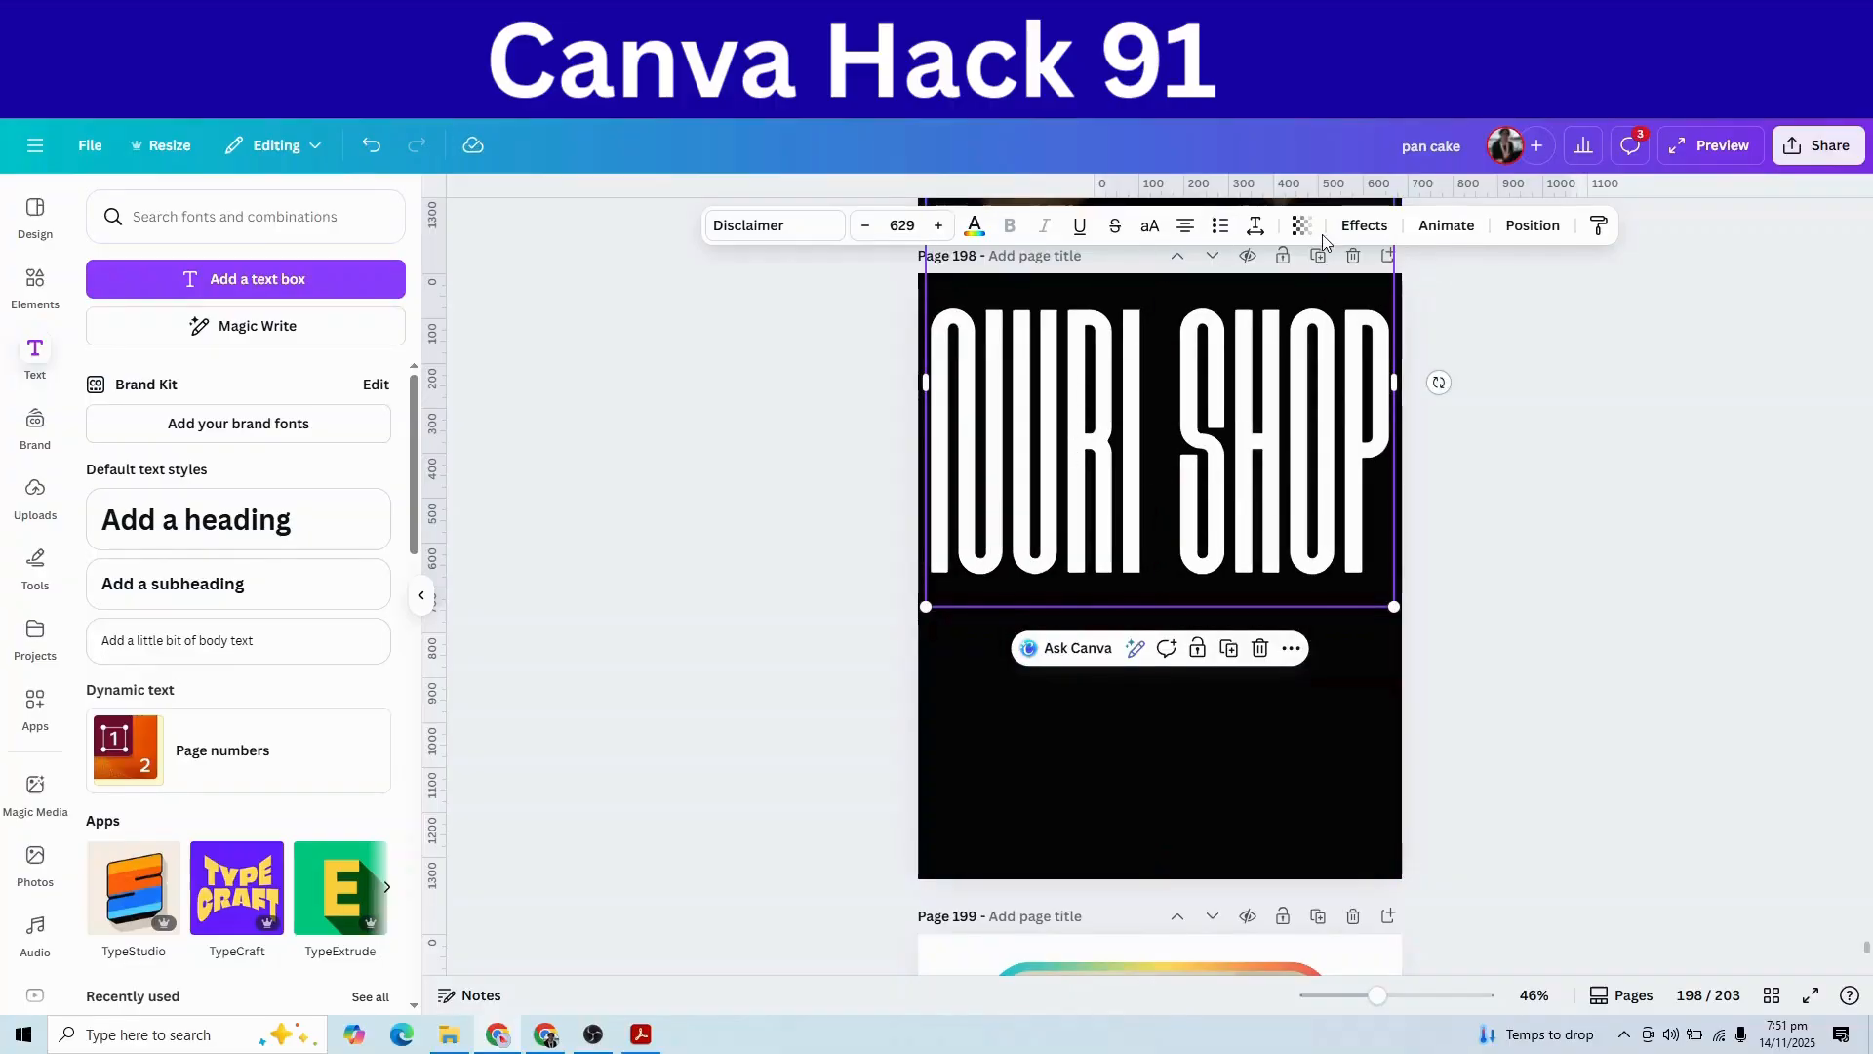
pyautogui.click(1364, 225)
pyautogui.click(316, 581)
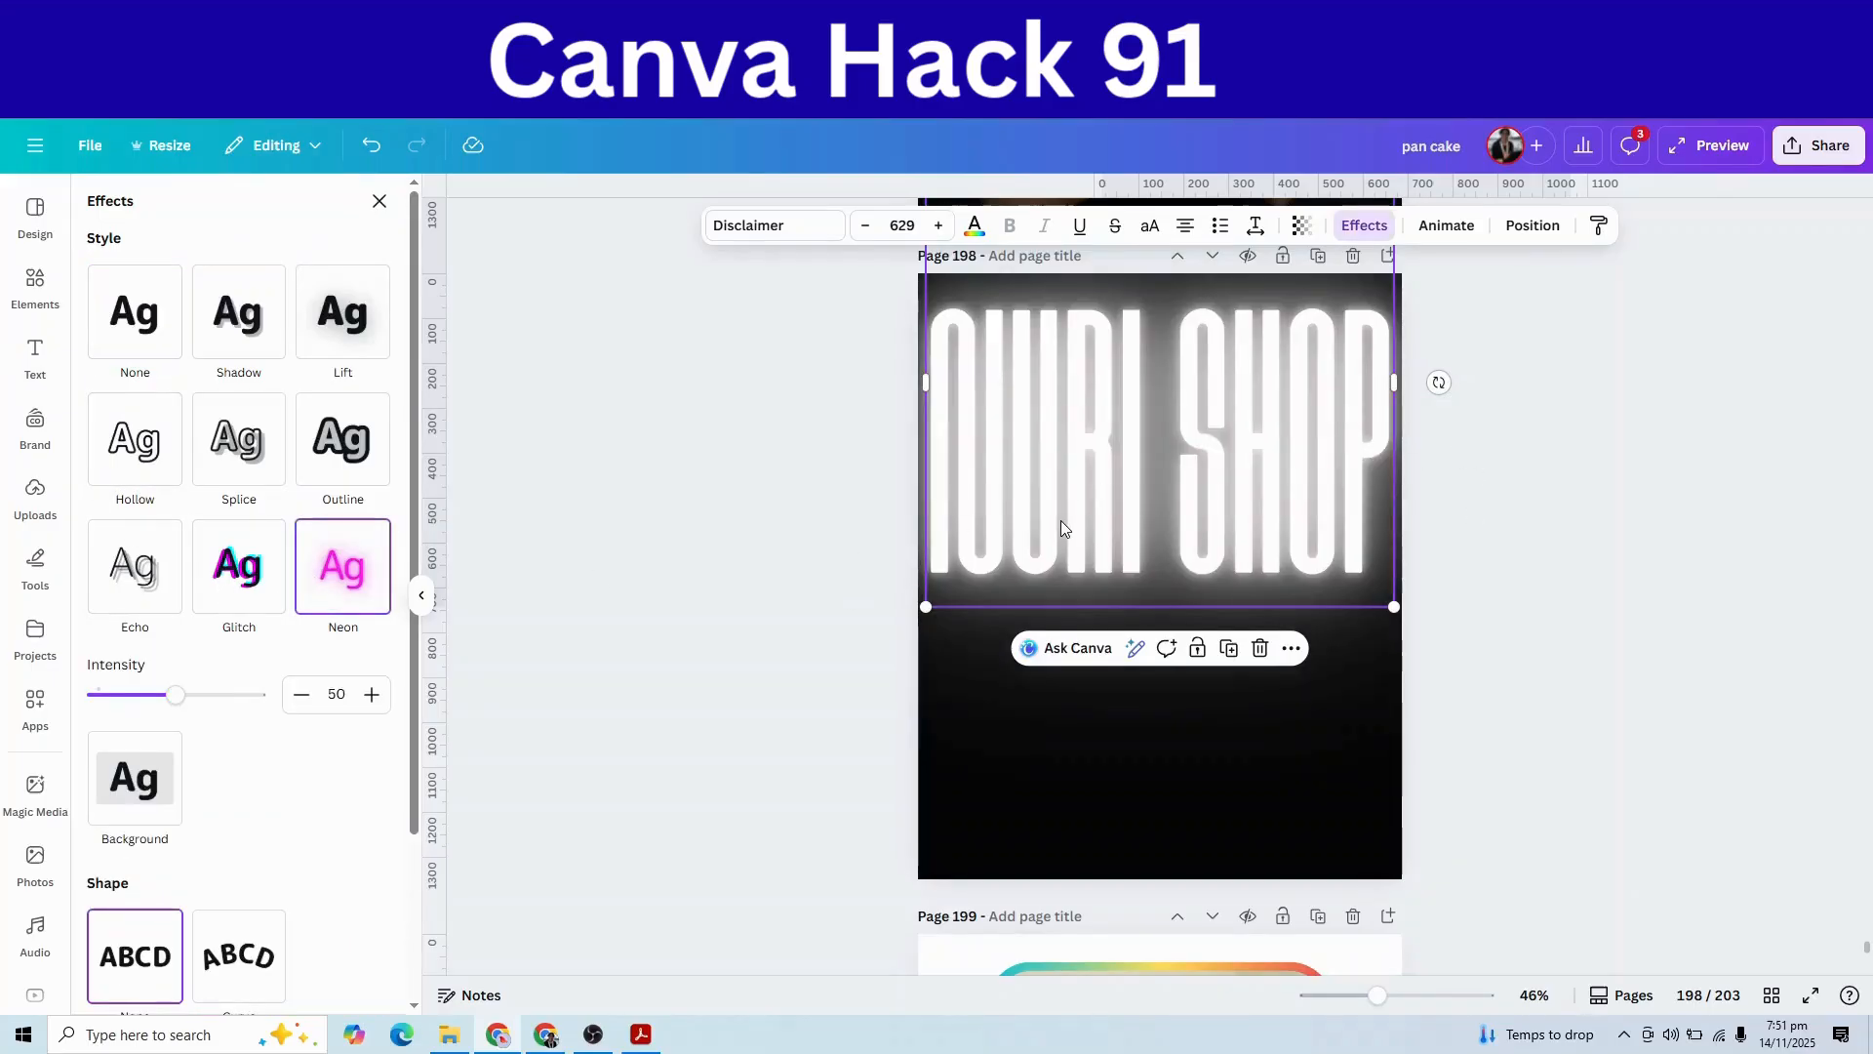
# - Add the uploaded photo of the woman holding the yellow can and move its layer above the heading
pyautogui.click(35, 493)
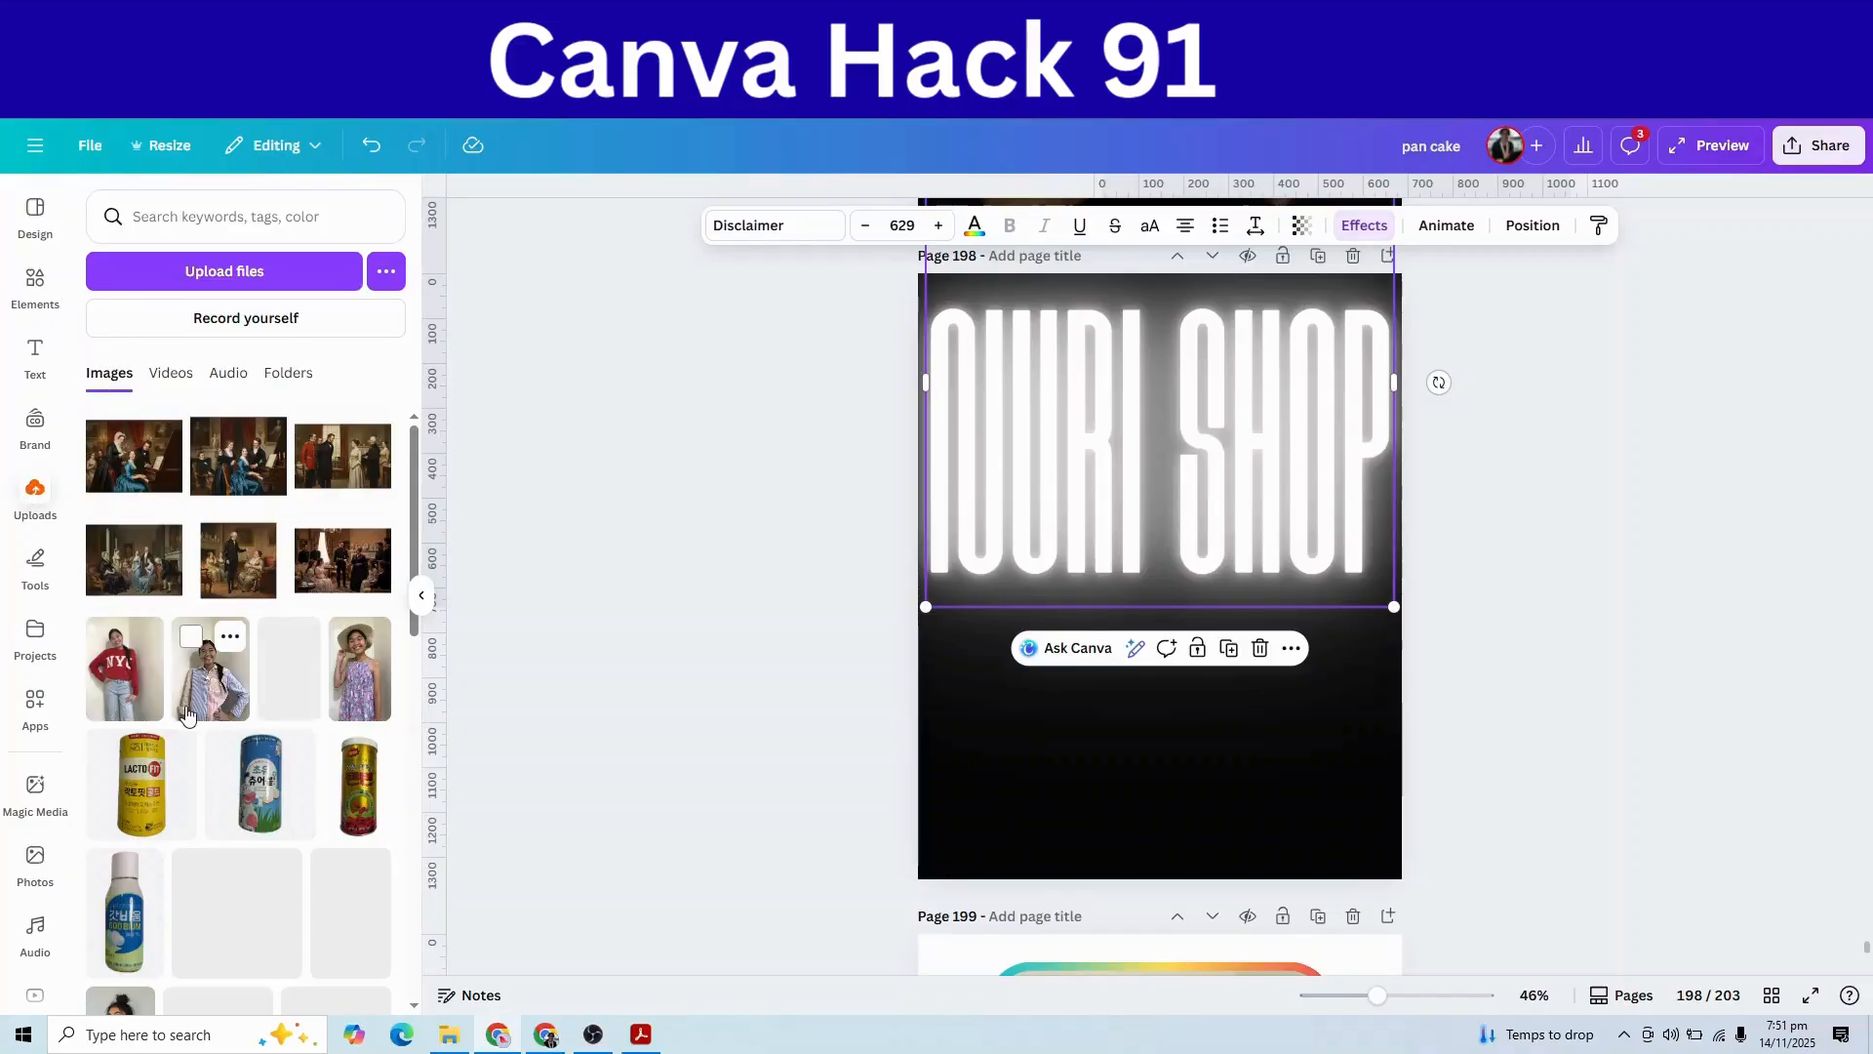
pyautogui.click(245, 922)
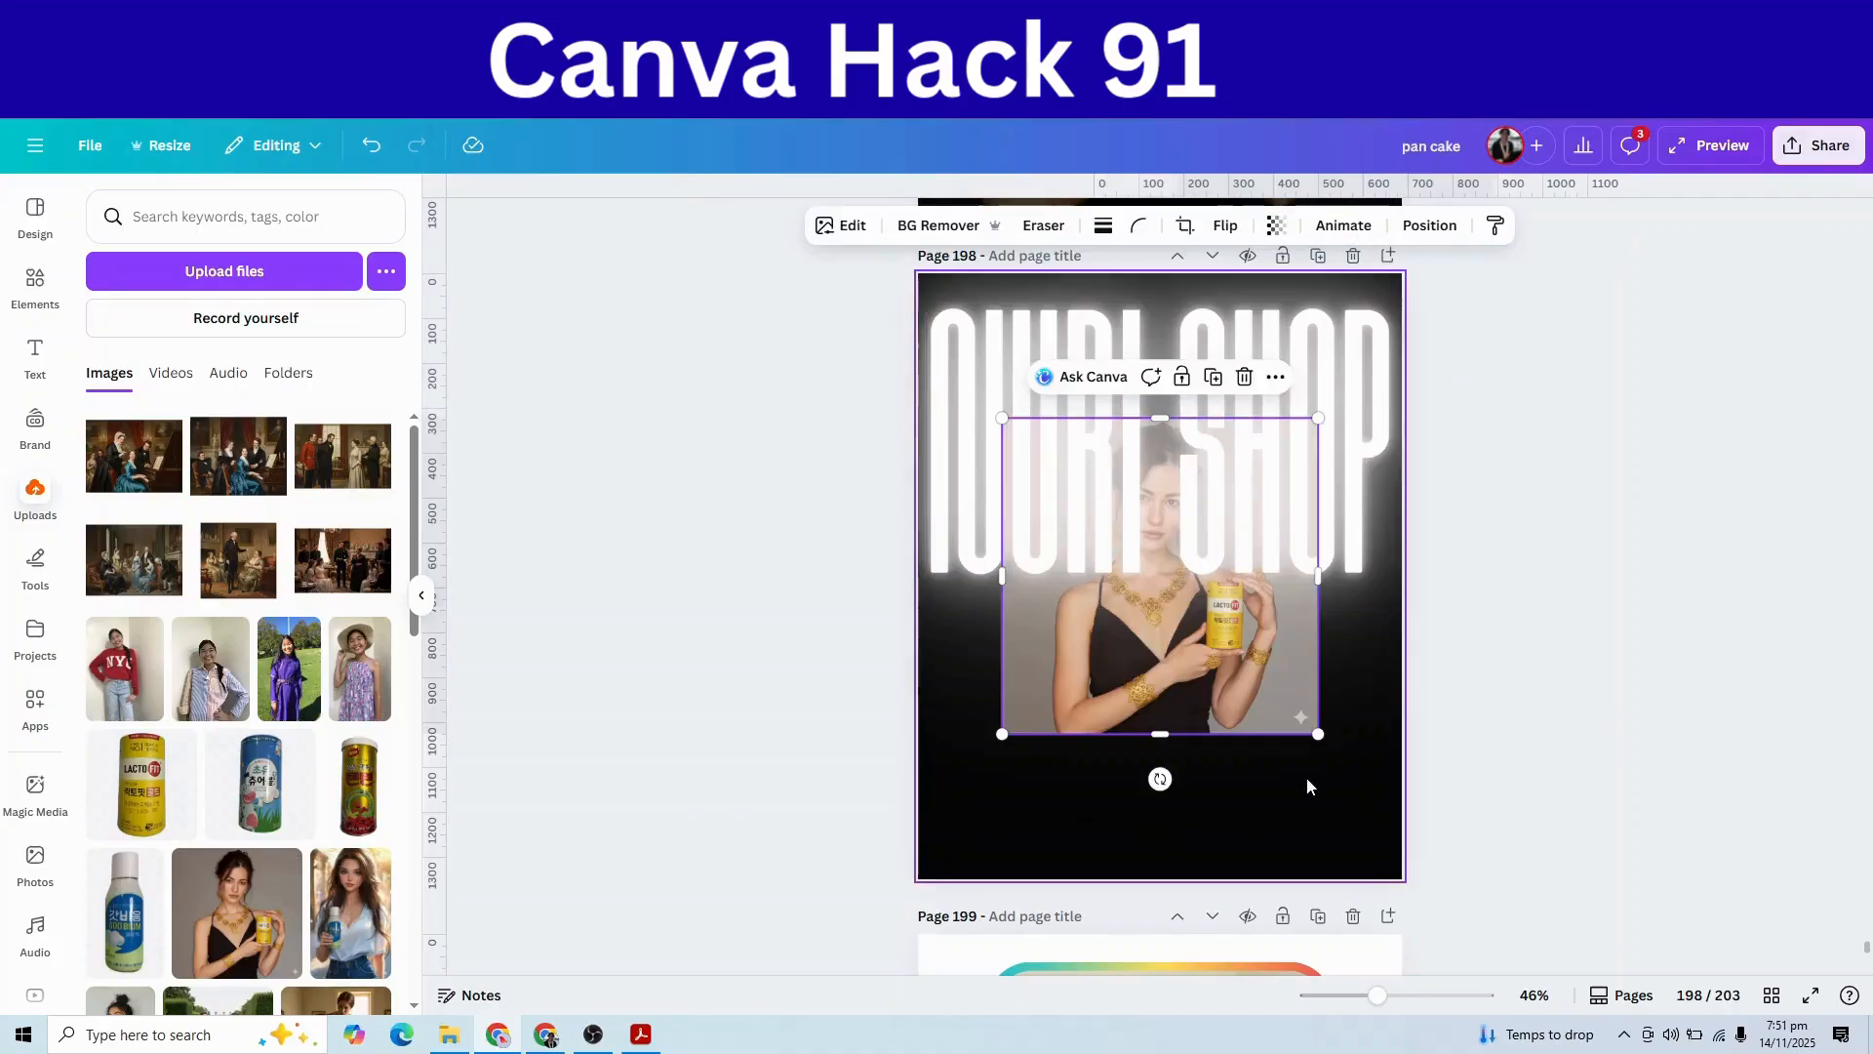
pyautogui.click(1463, 225)
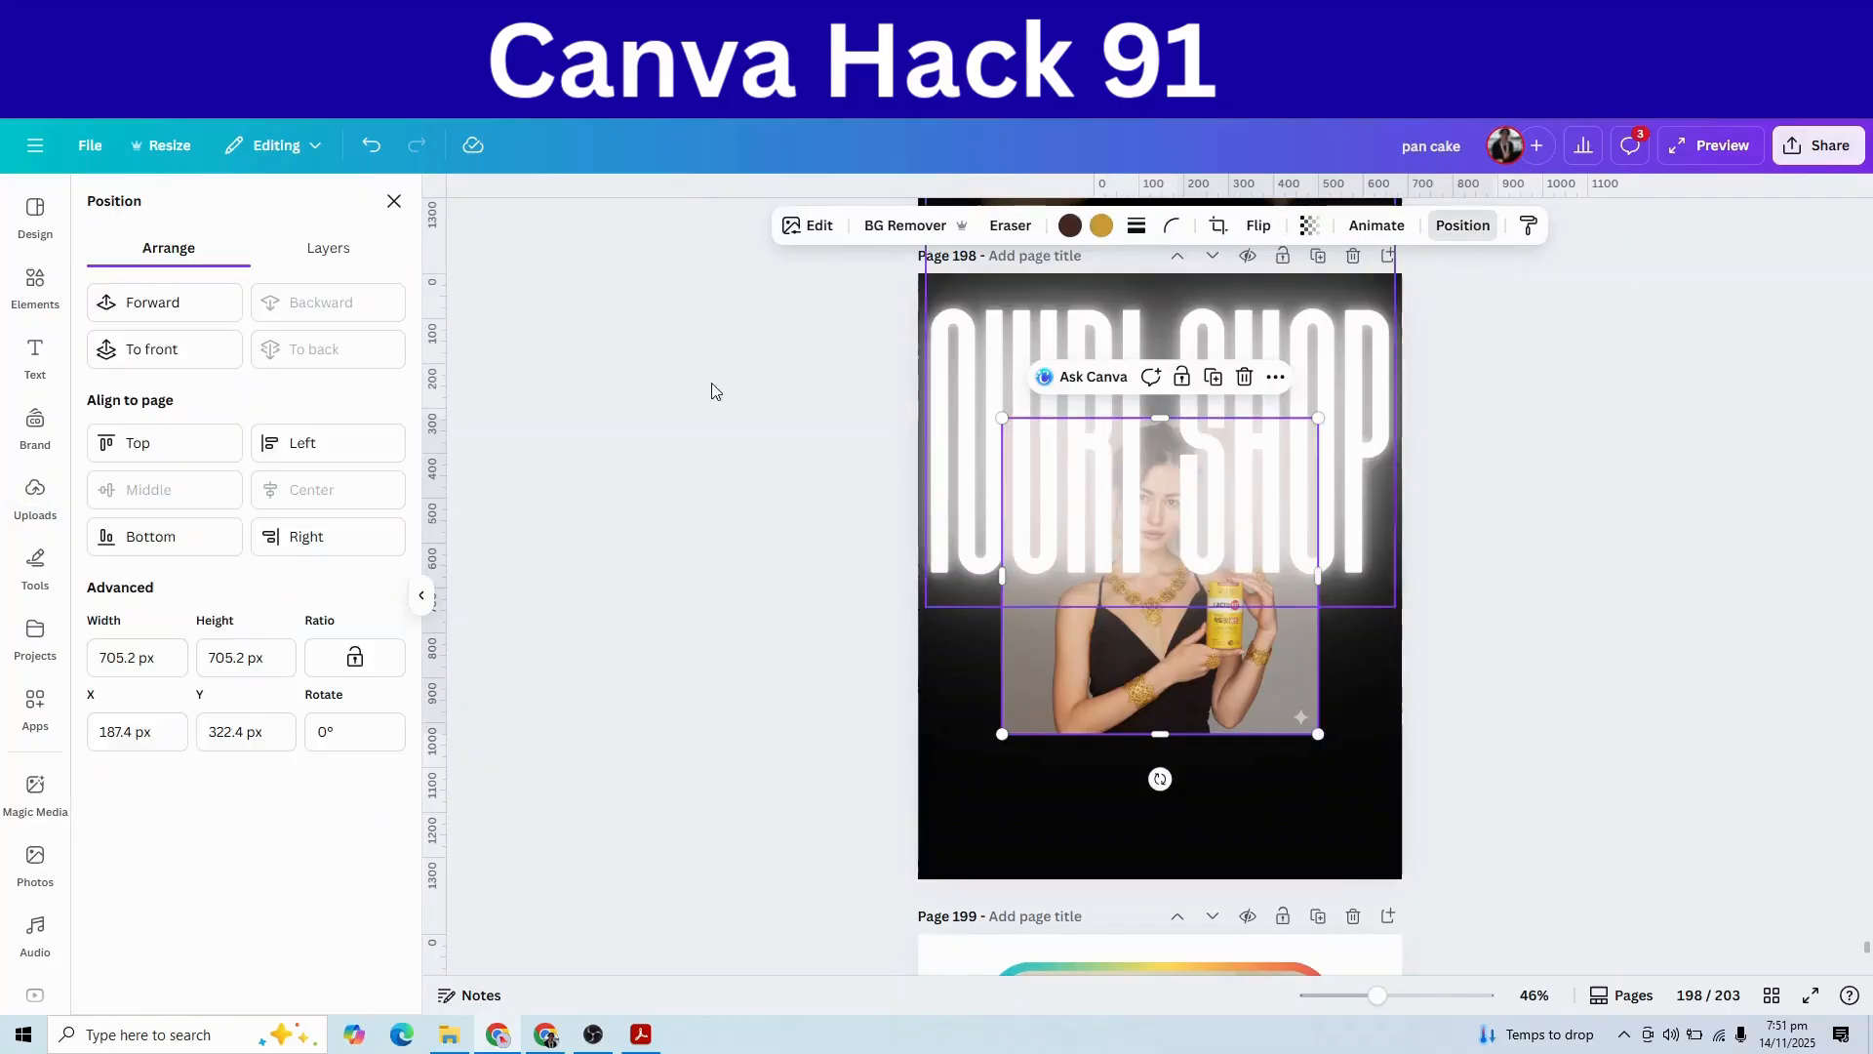
pyautogui.click(342, 269)
pyautogui.moveTo(293, 454); pyautogui.dragTo(293, 346)
# - Enlarge the woman's photo to span the page width, align it with the page's lower edge, and remove its background
pyautogui.moveTo(1000, 737); pyautogui.dragTo(894, 841)
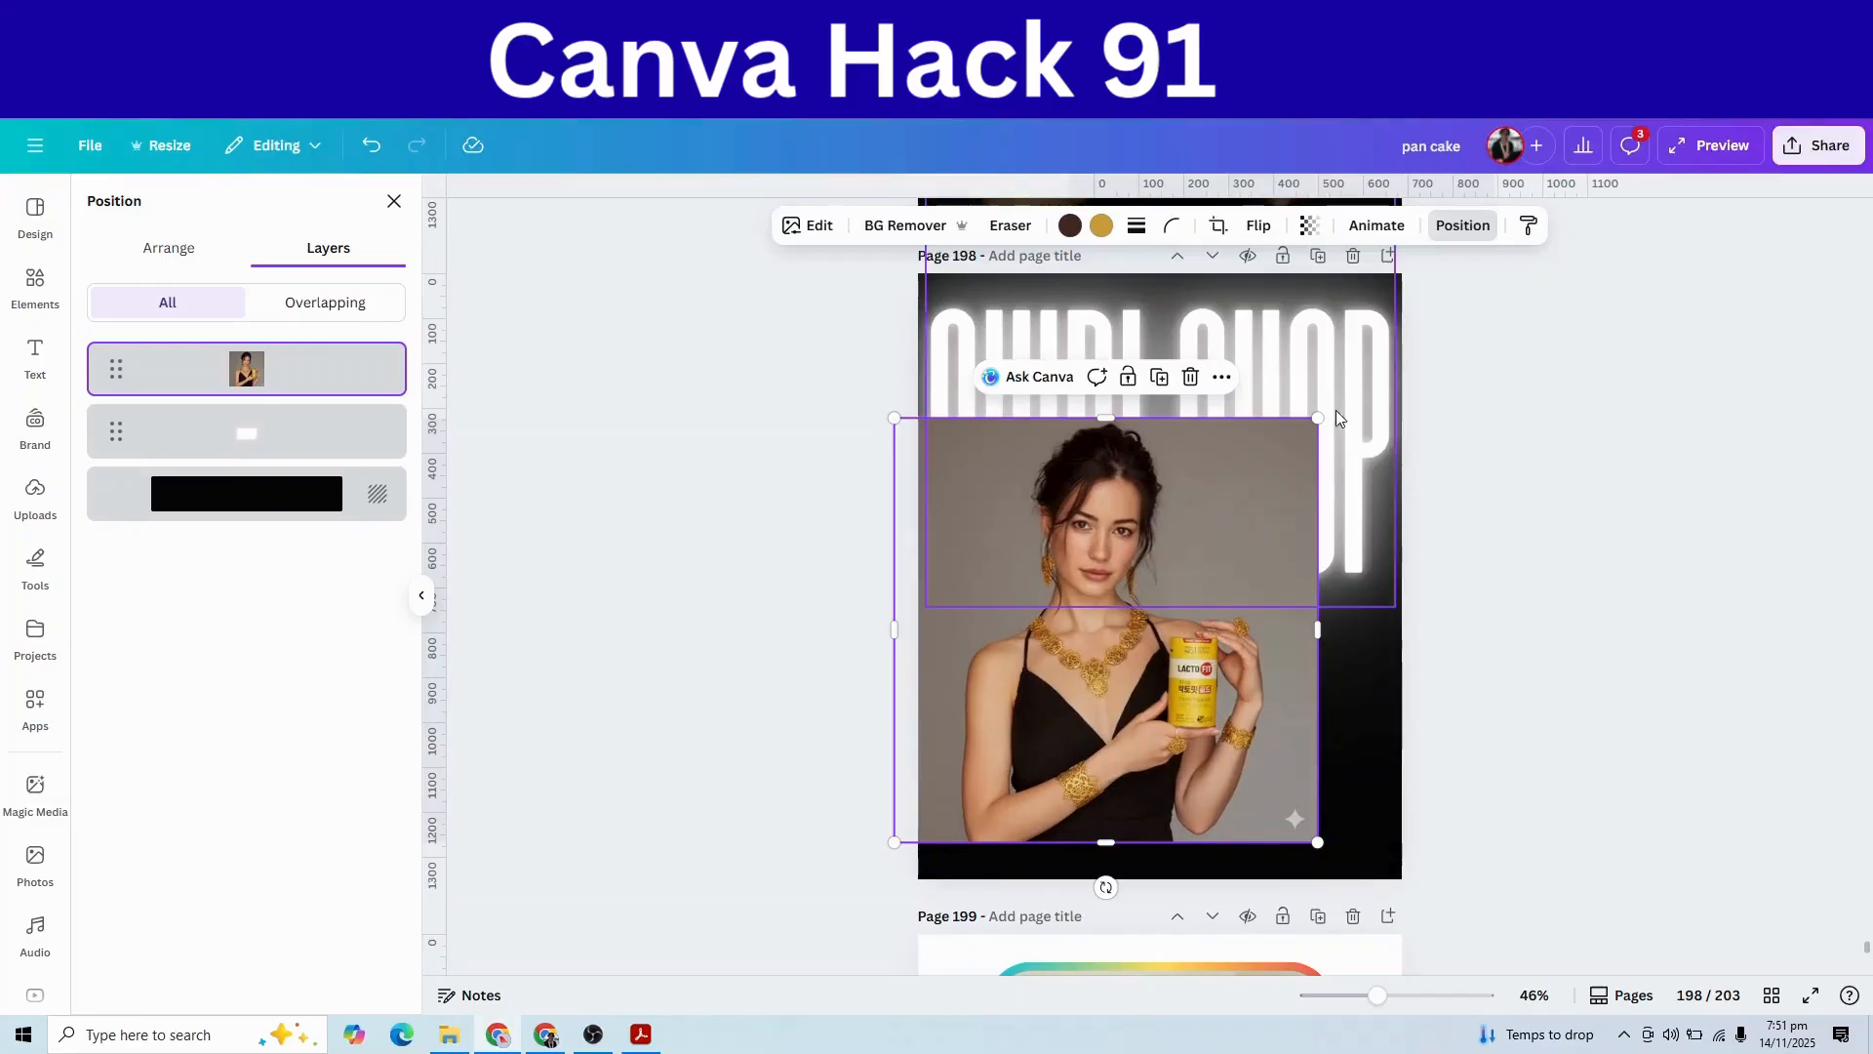
pyautogui.moveTo(1319, 418); pyautogui.dragTo(1426, 368)
pyautogui.moveTo(1338, 490); pyautogui.dragTo(1354, 520)
pyautogui.moveTo(1415, 372); pyautogui.dragTo(1471, 322)
pyautogui.moveTo(1303, 495); pyautogui.dragTo(1282, 500)
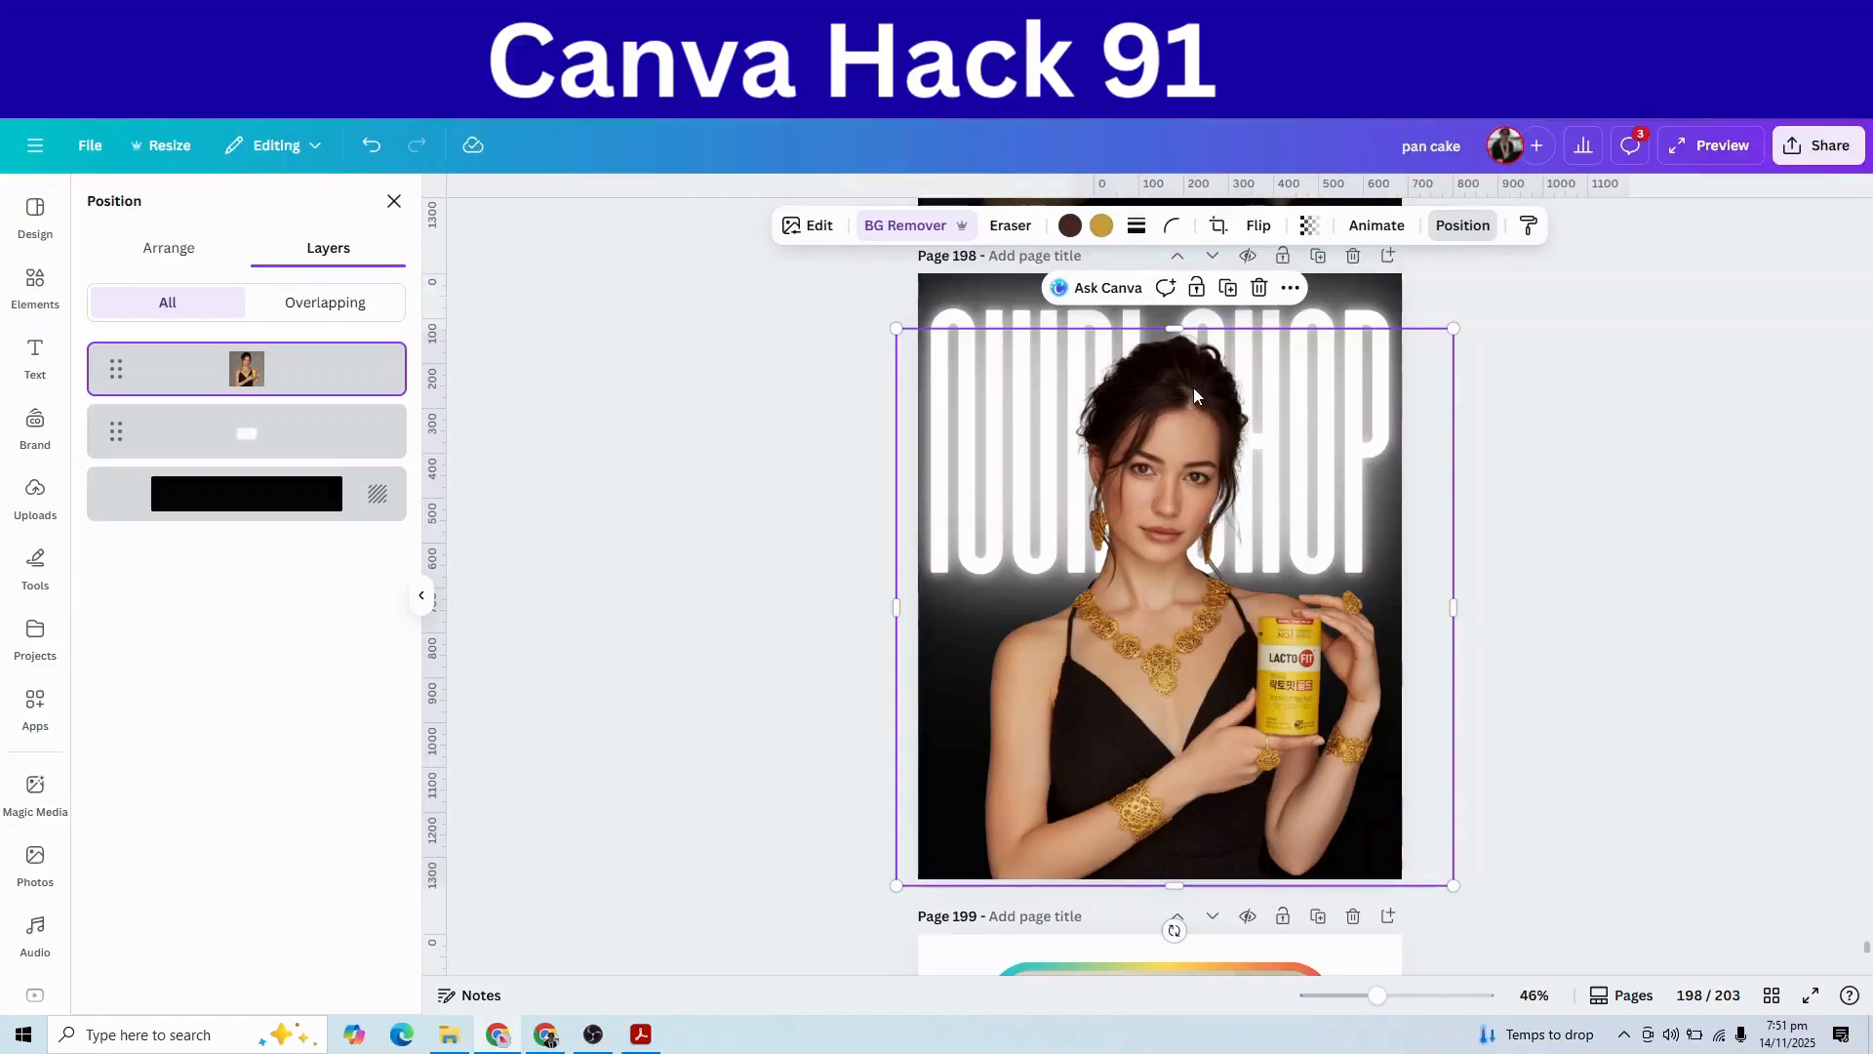
# - Adjust the woman's photo to brightness -100 and contrast 100, and deselect it
pyautogui.click(827, 234)
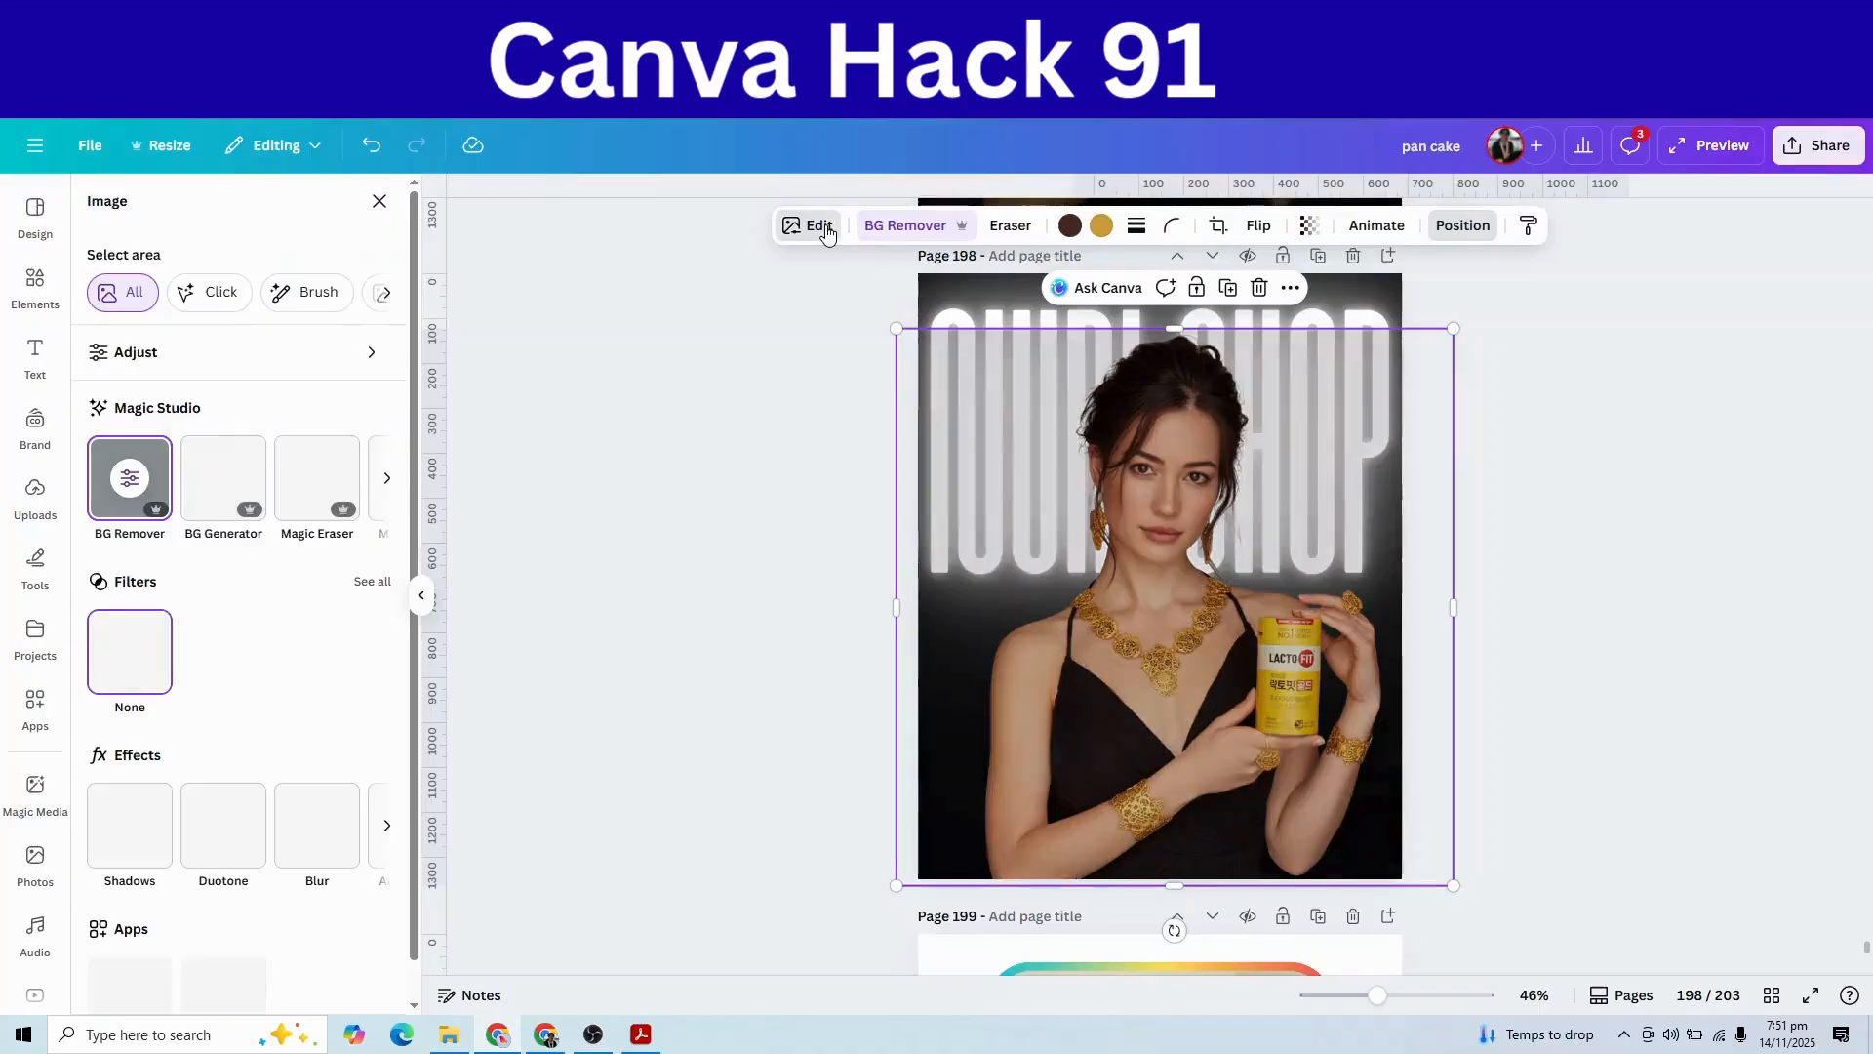
pyautogui.click(357, 363)
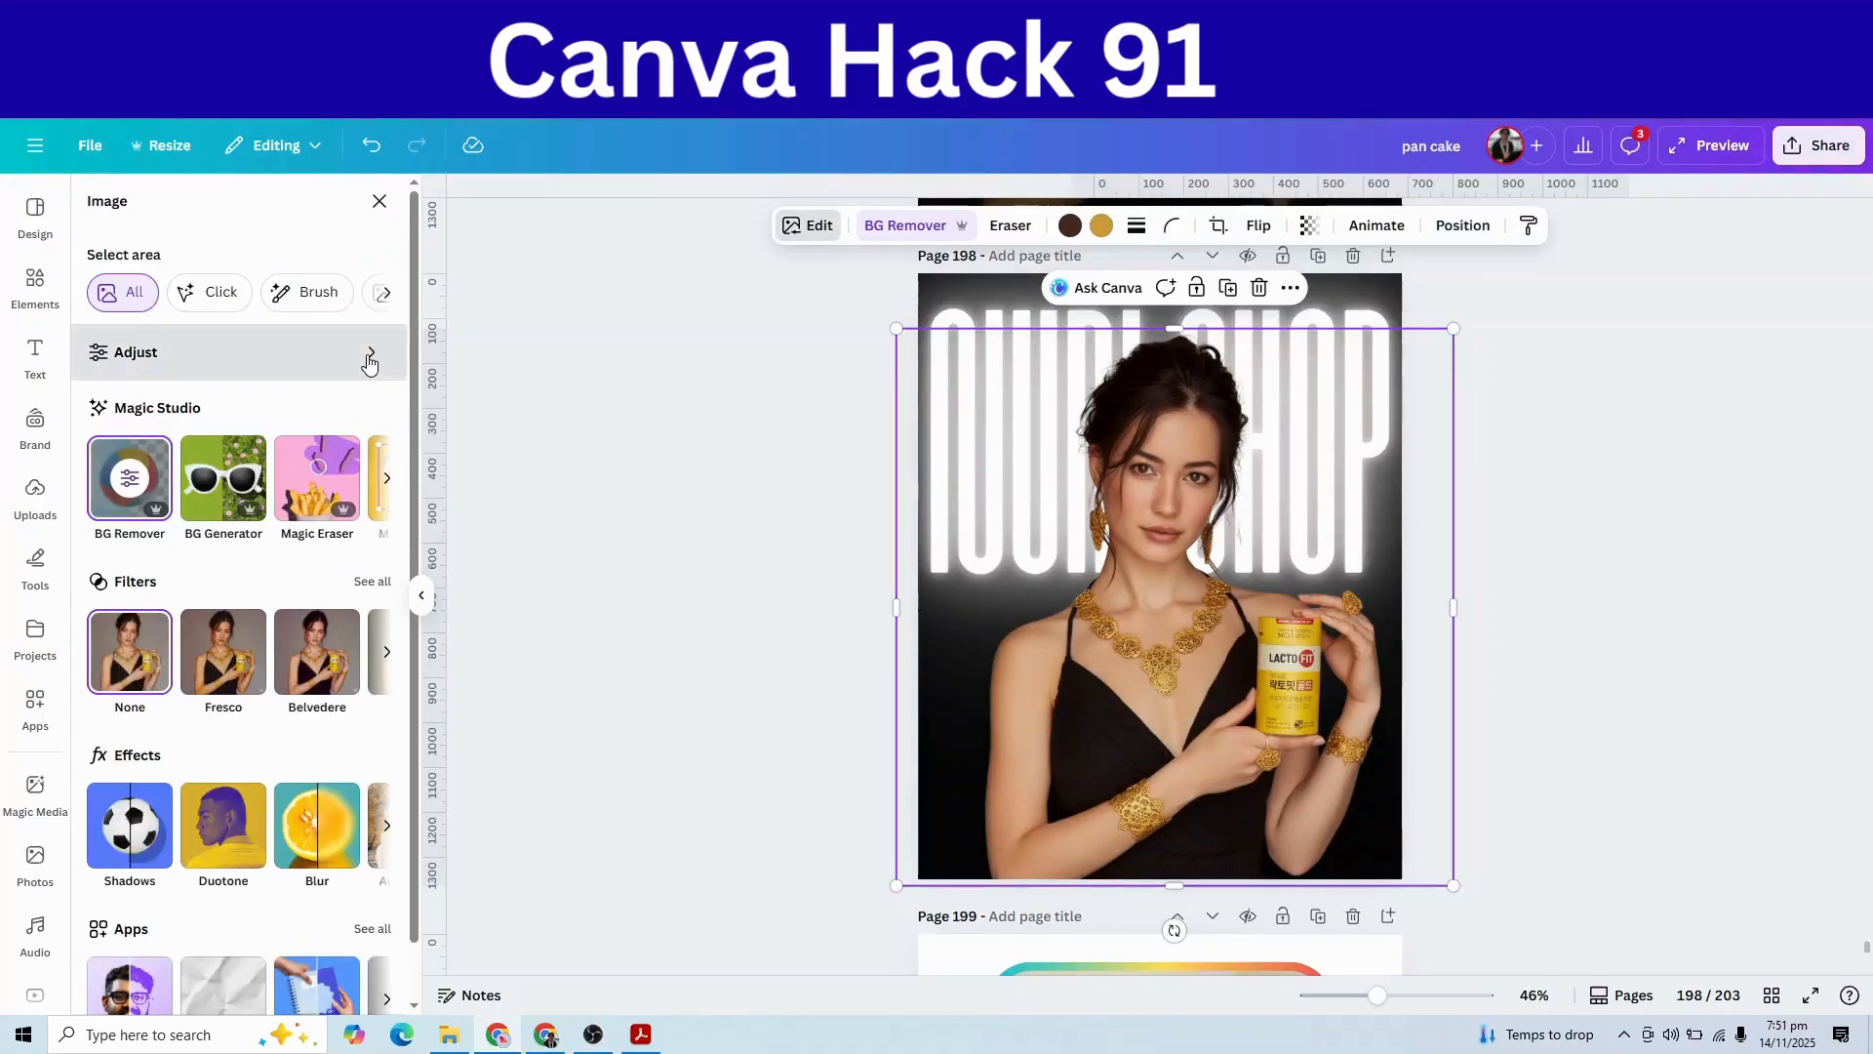
pyautogui.moveTo(209, 647); pyautogui.dragTo(8, 670)
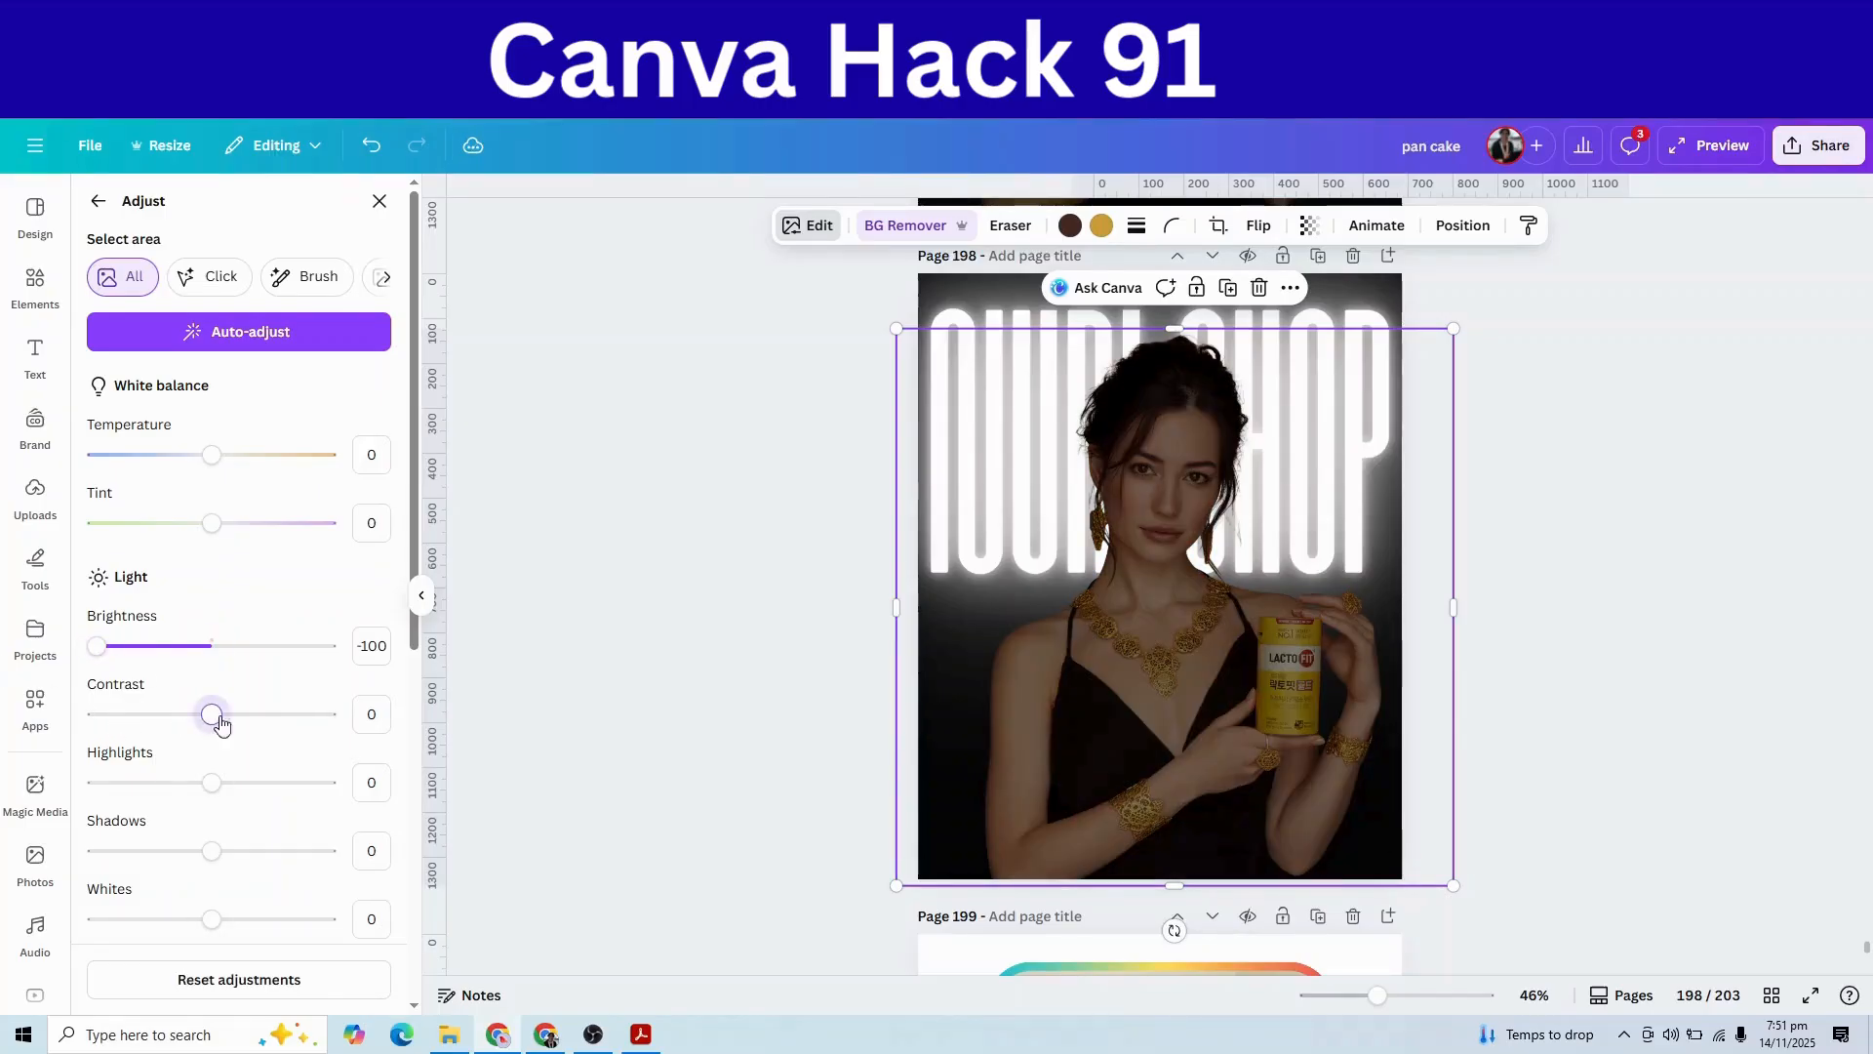
pyautogui.moveTo(210, 714); pyautogui.dragTo(359, 734)
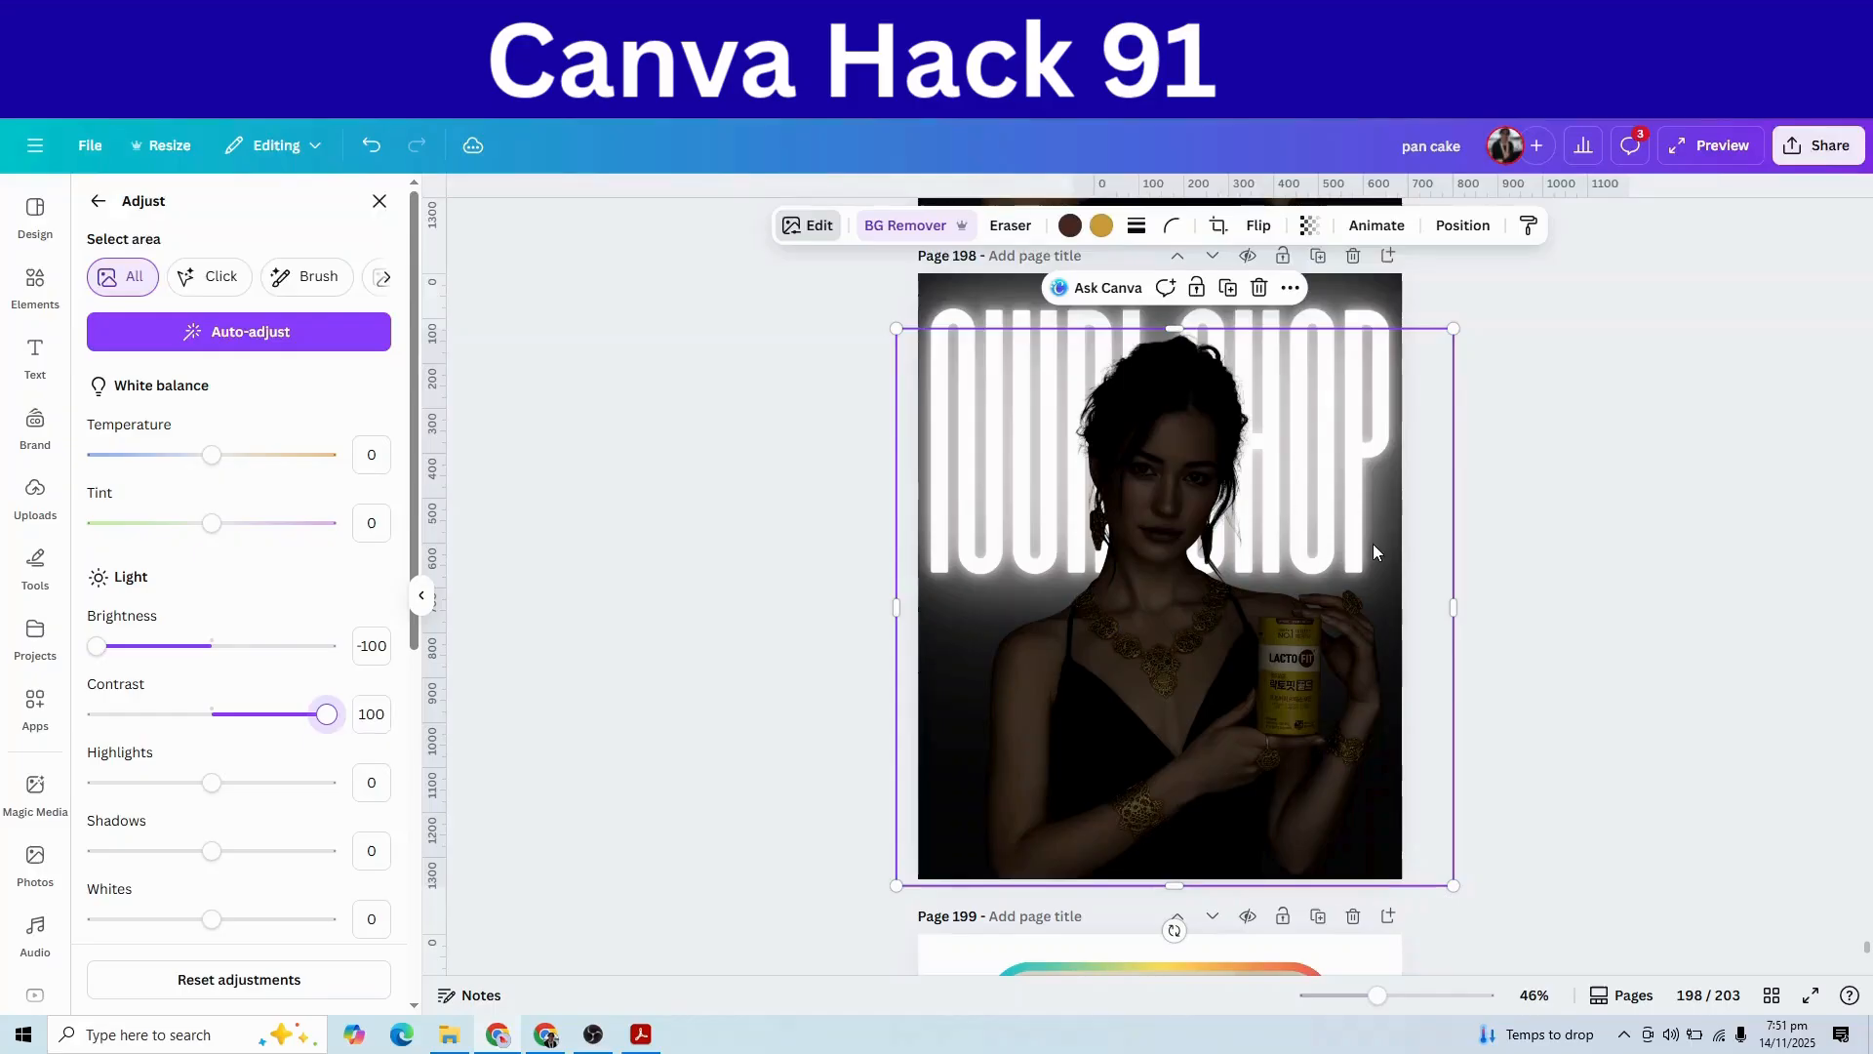
pyautogui.click(1544, 602)
pyautogui.click(1508, 546)
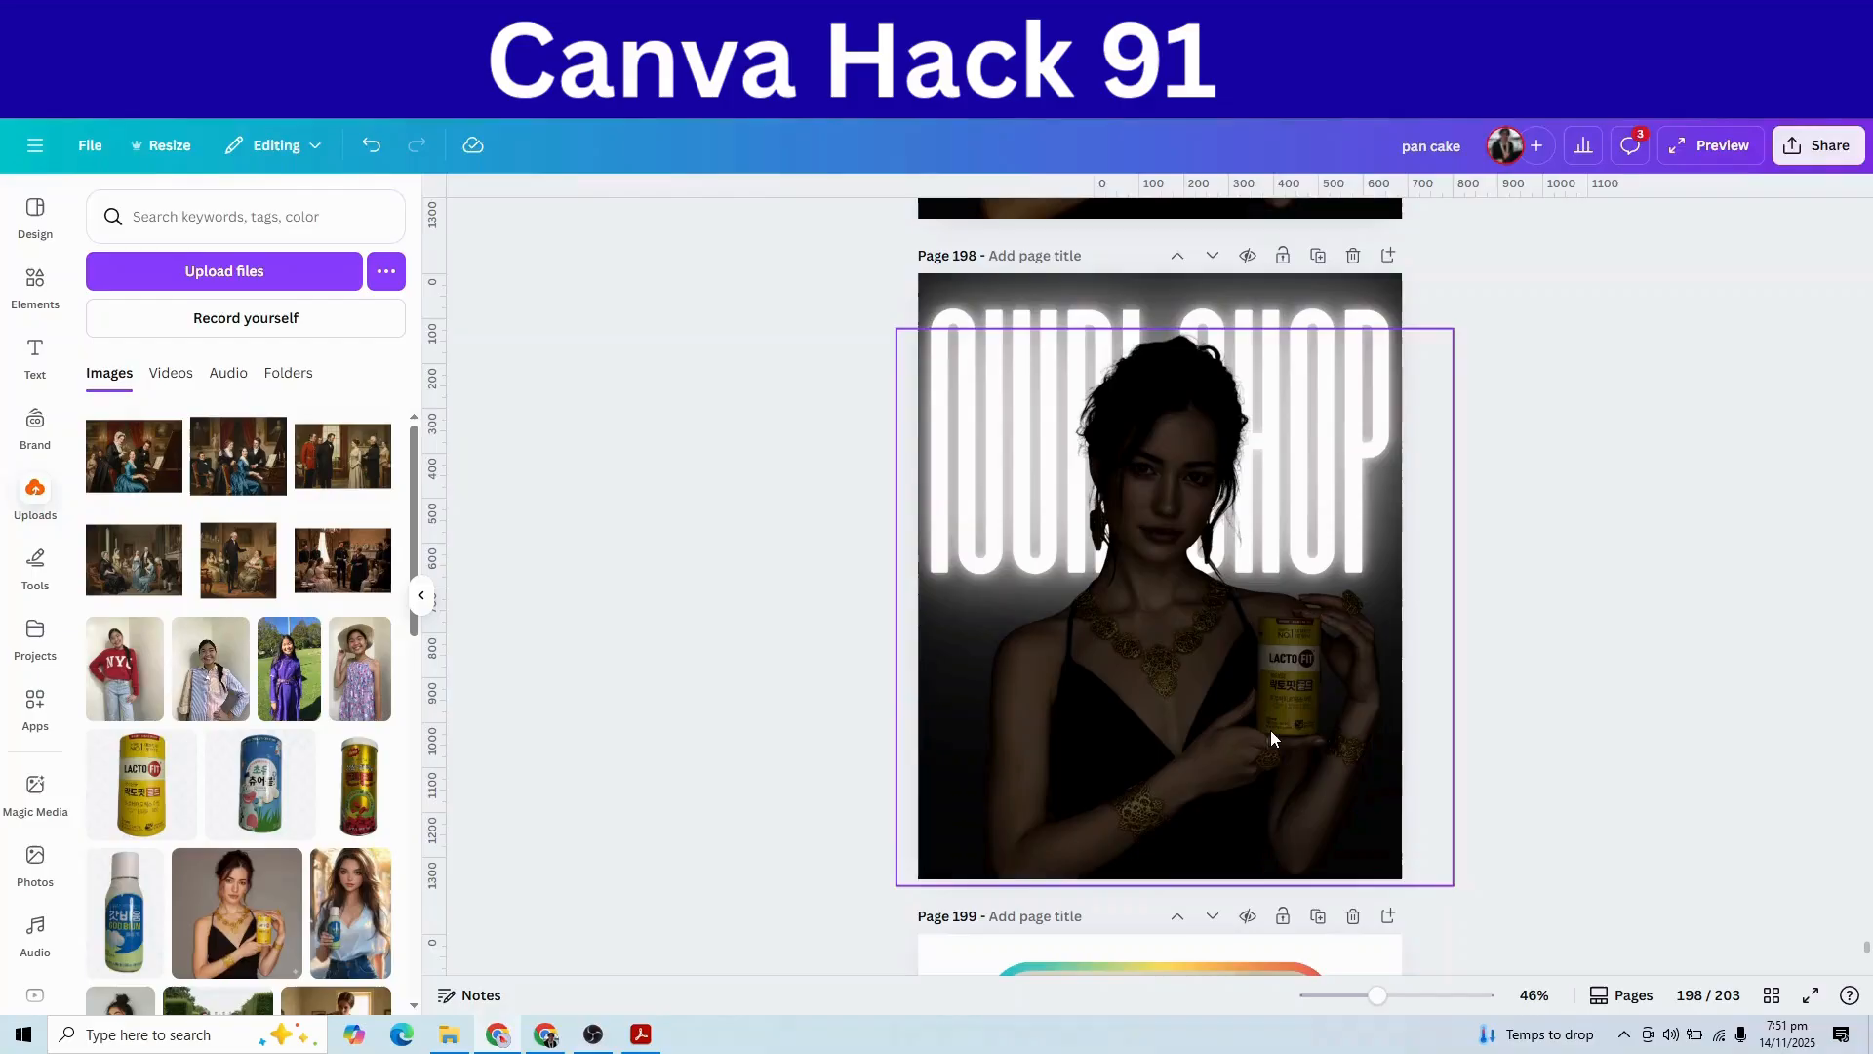
# - Duplicate page 199 and delete the framed photo from the copy to get an empty white page
pyautogui.scroll(-5, 1262, 724)
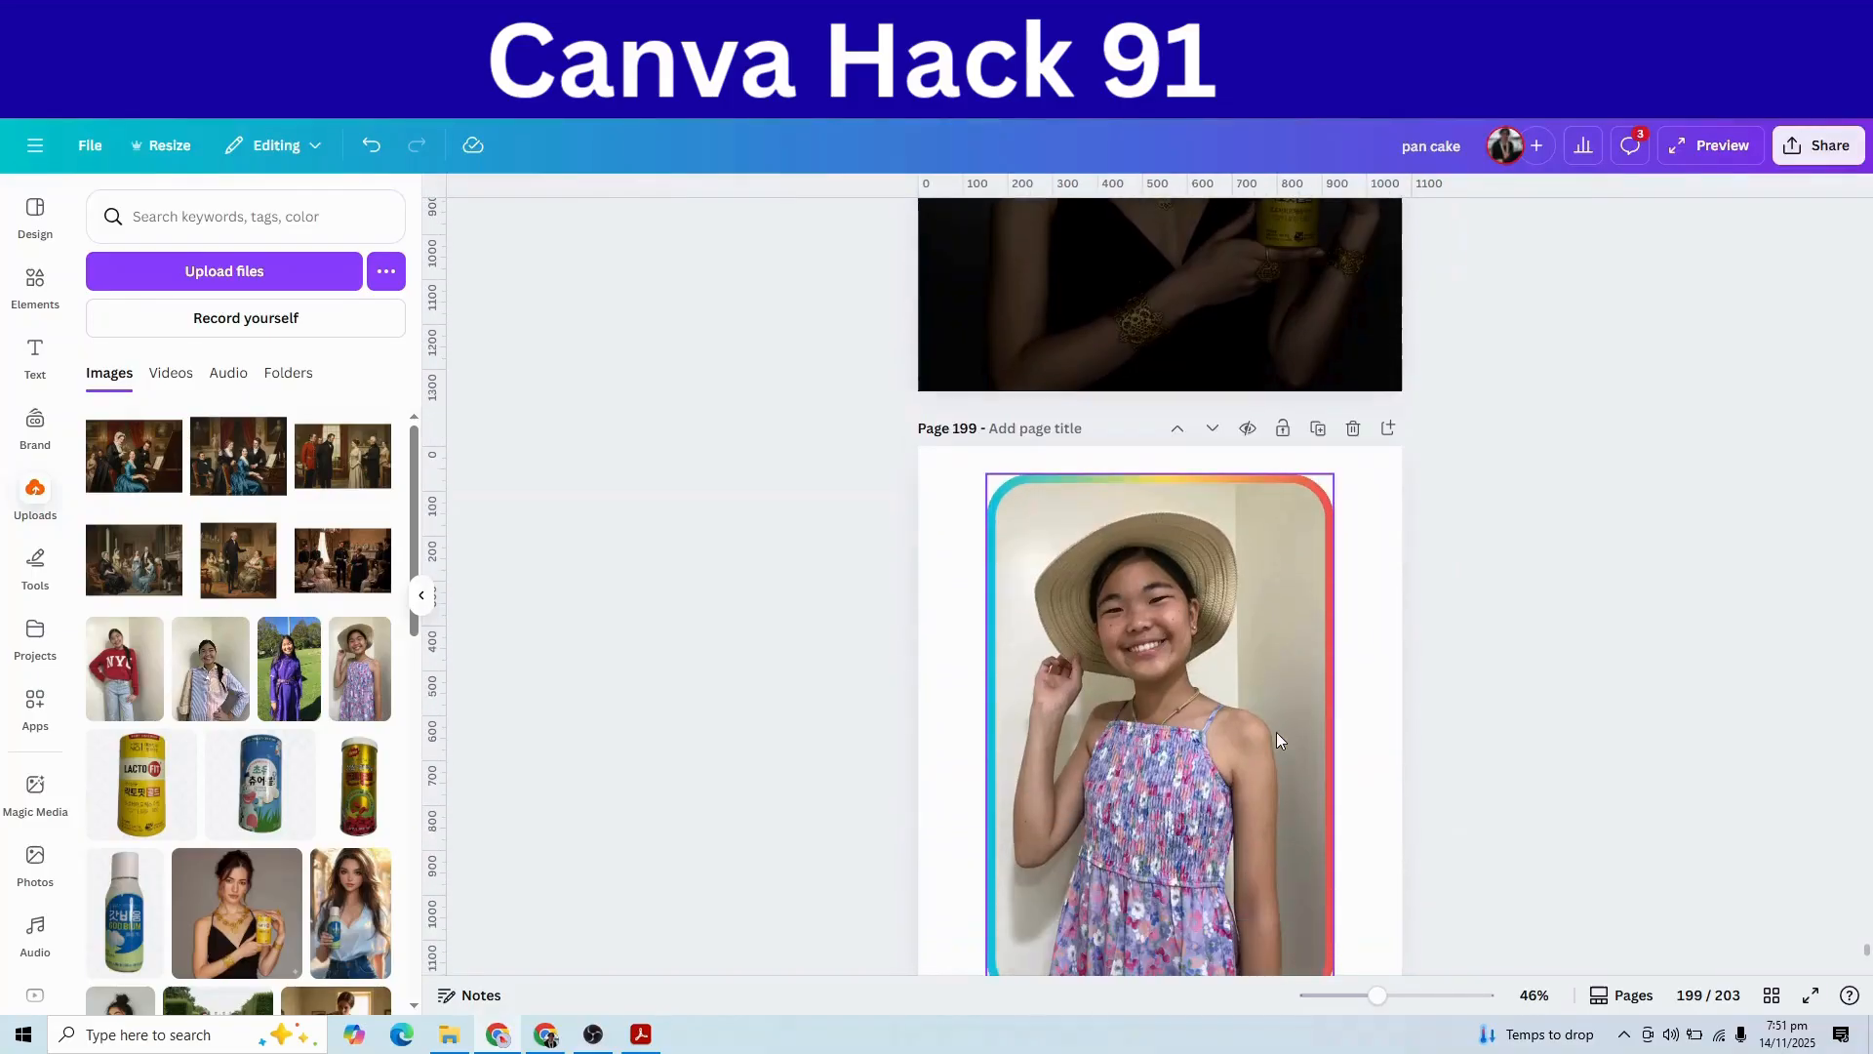
pyautogui.scroll(-1, 1259, 733)
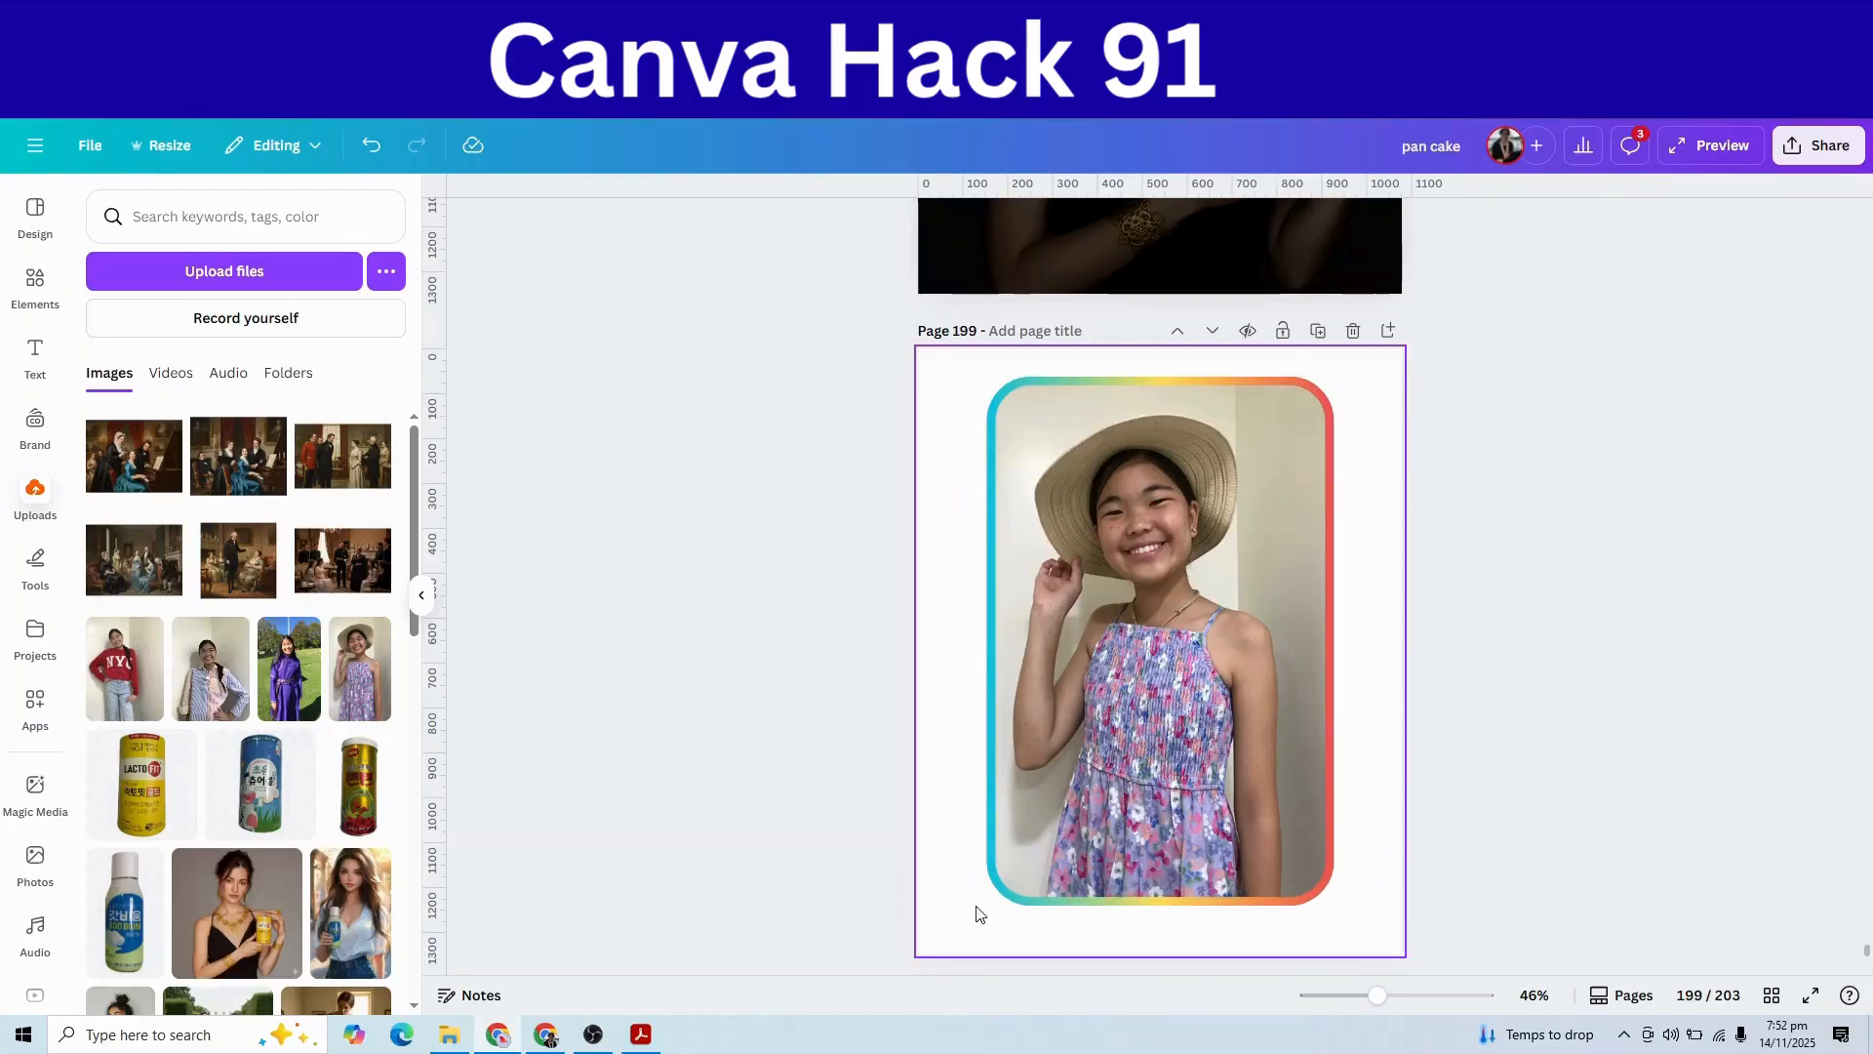
pyautogui.click(1317, 330)
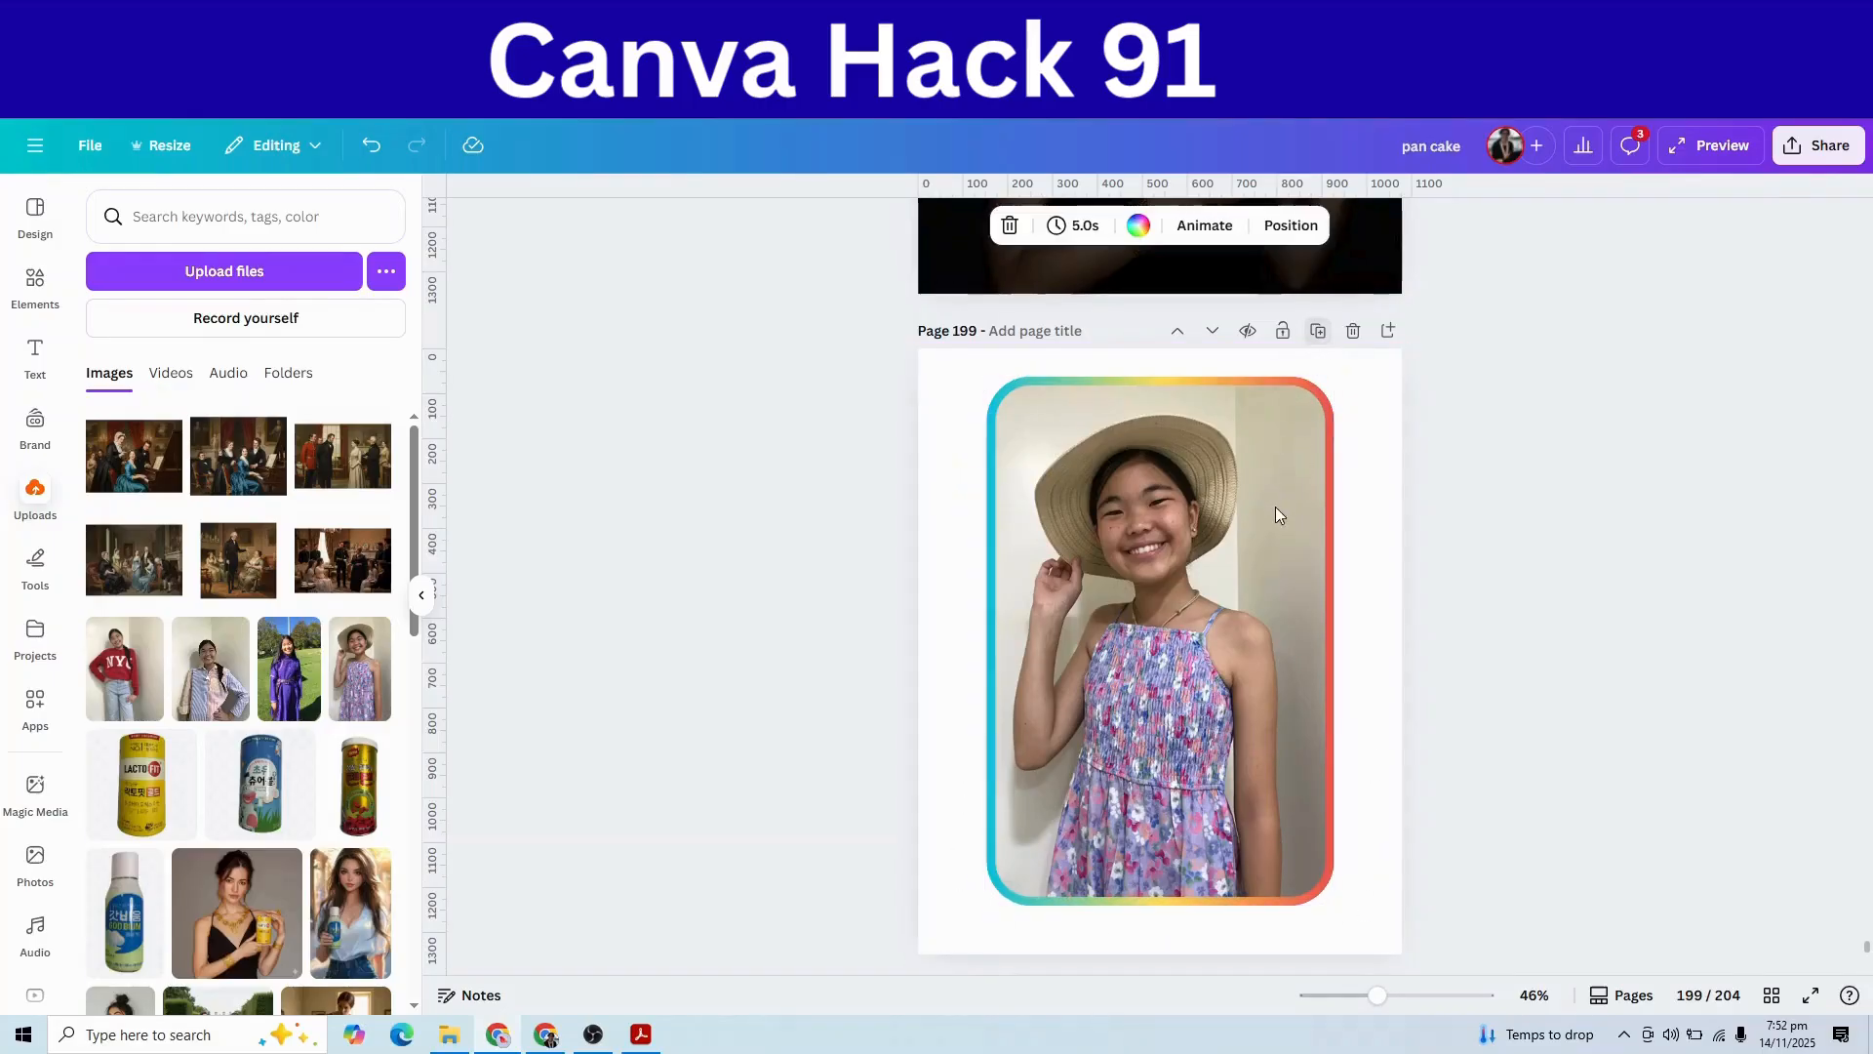
pyautogui.click(1240, 595)
pyautogui.press('Delete')
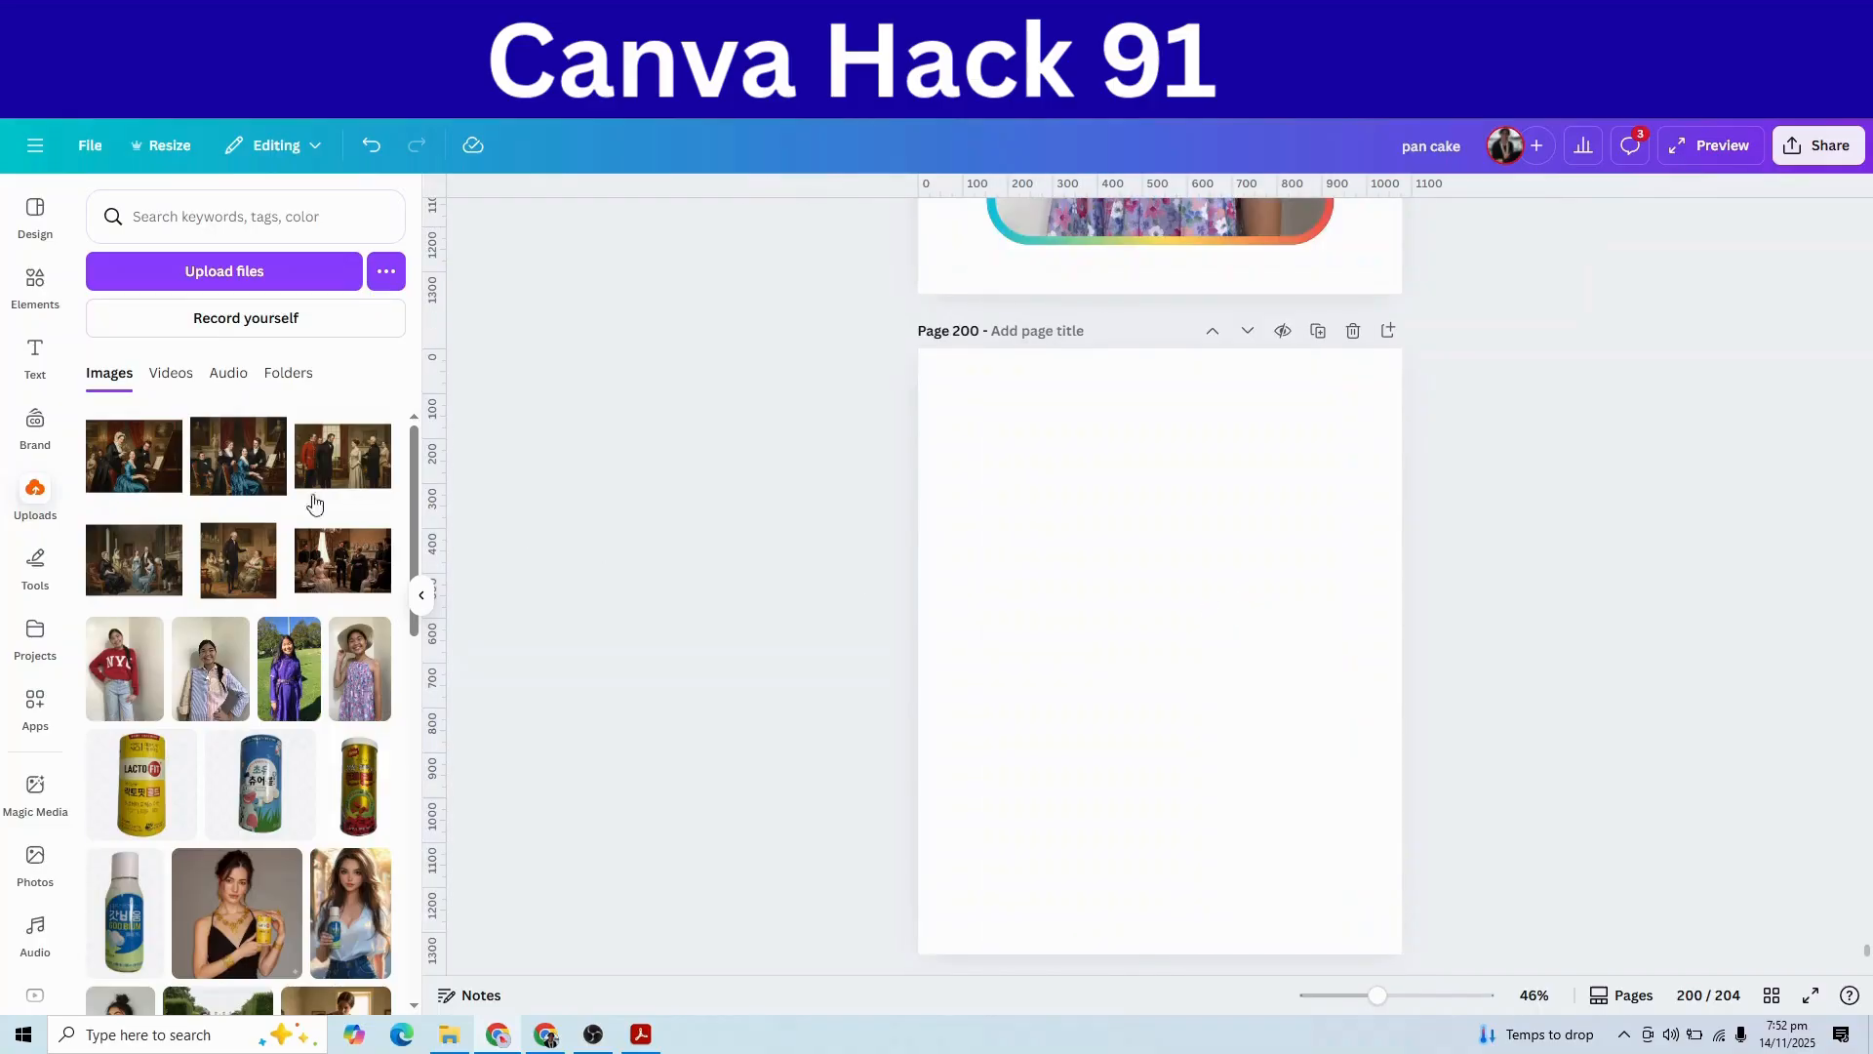
# - Add the uploaded photo of the girl in the purple dress to page 200, enlarge it, crop its top and bottom, and centre it
pyautogui.click(289, 668)
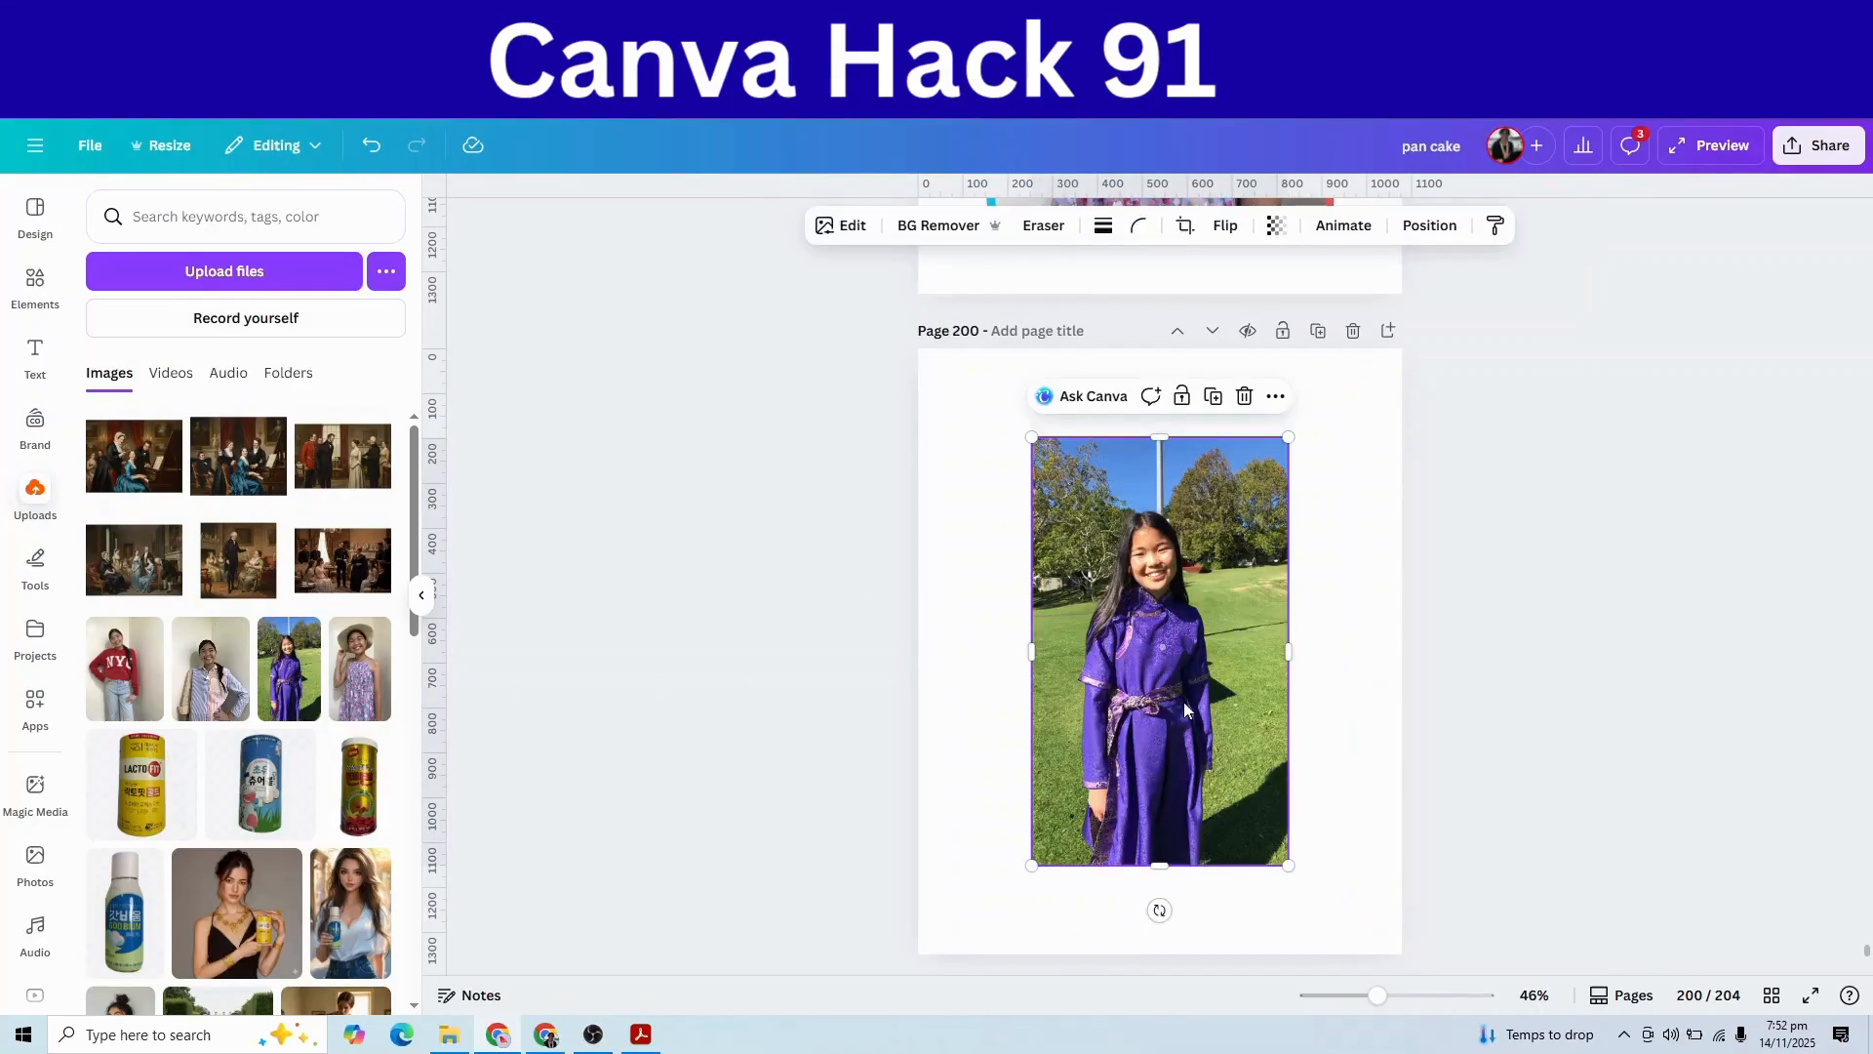
pyautogui.moveTo(1029, 866); pyautogui.dragTo(962, 919)
pyautogui.moveTo(1114, 738); pyautogui.dragTo(1141, 691)
pyautogui.moveTo(1167, 889); pyautogui.dragTo(1167, 835)
pyautogui.moveTo(1176, 648); pyautogui.dragTo(1168, 664)
pyautogui.moveTo(1163, 403); pyautogui.dragTo(1163, 436)
pyautogui.moveTo(1164, 673); pyautogui.dragTo(1163, 659)
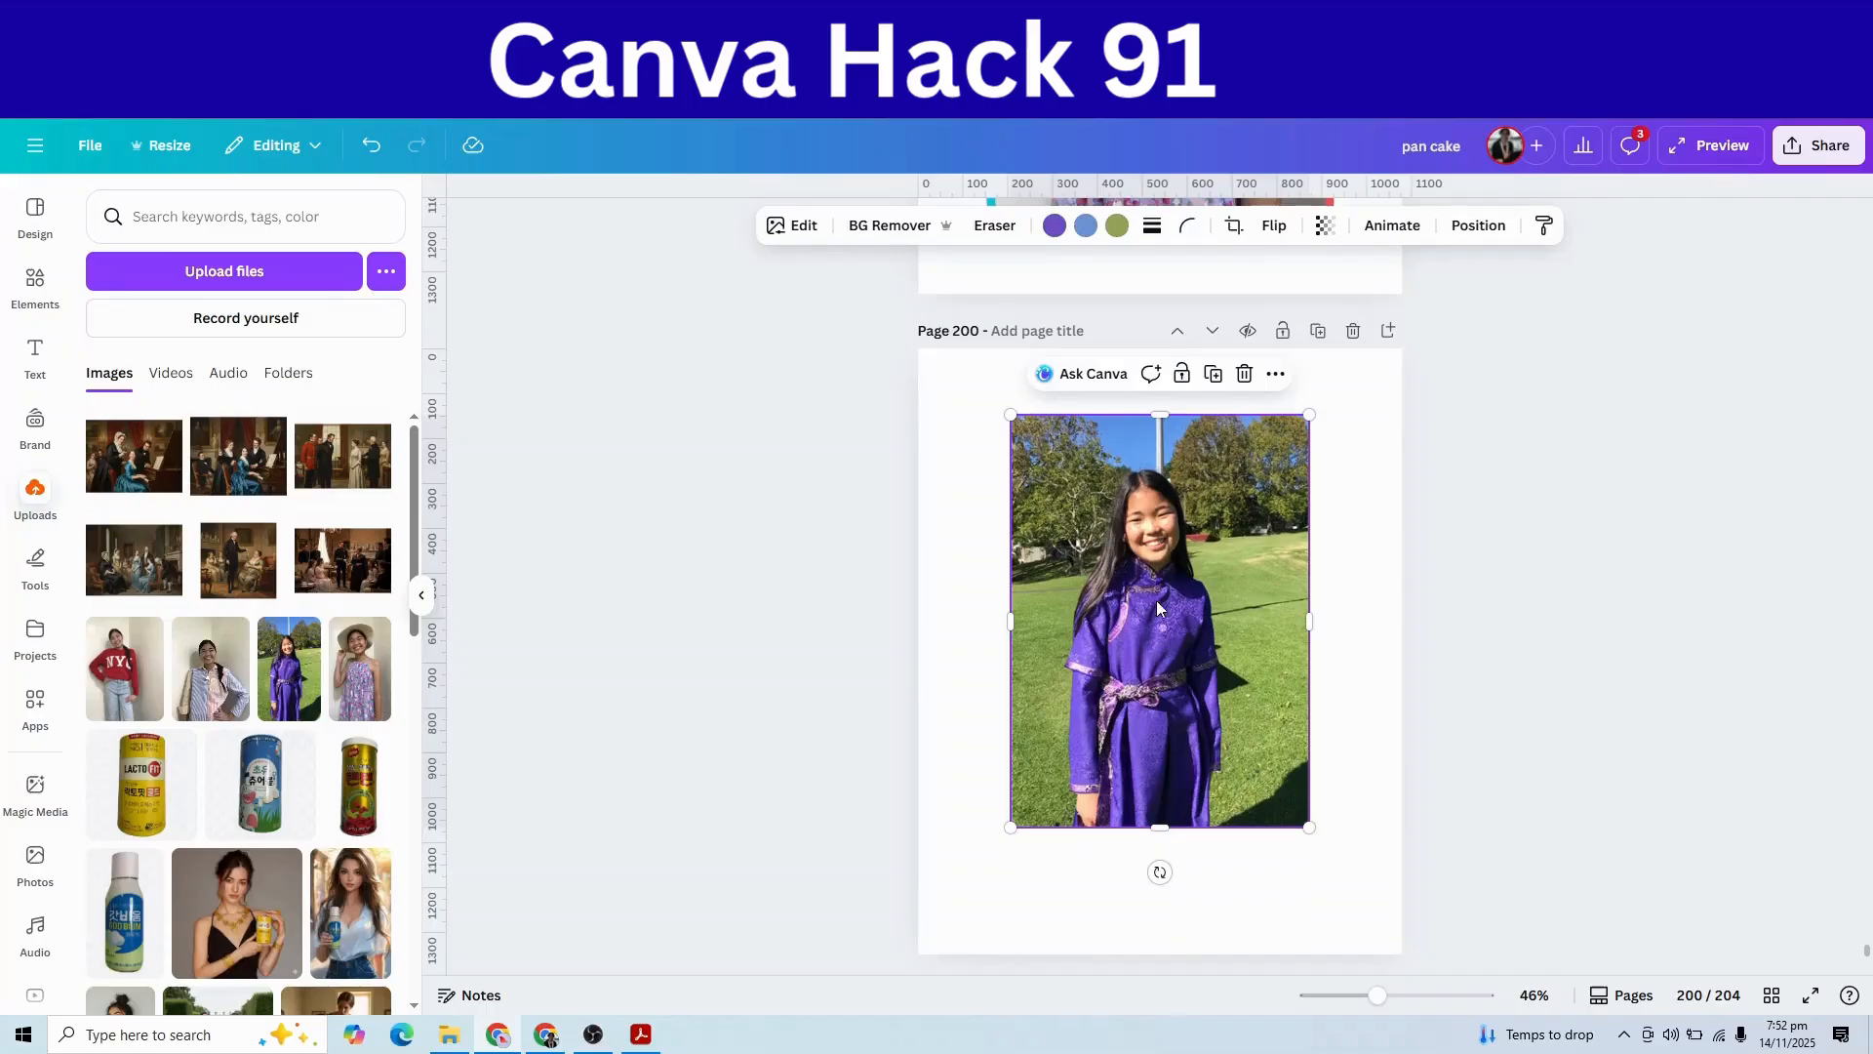
# - Set the photo's corner rounding to 100 and give it a solid border with a stroke weight of 20
pyautogui.click(1186, 226)
pyautogui.moveTo(1087, 306); pyautogui.dragTo(1234, 305)
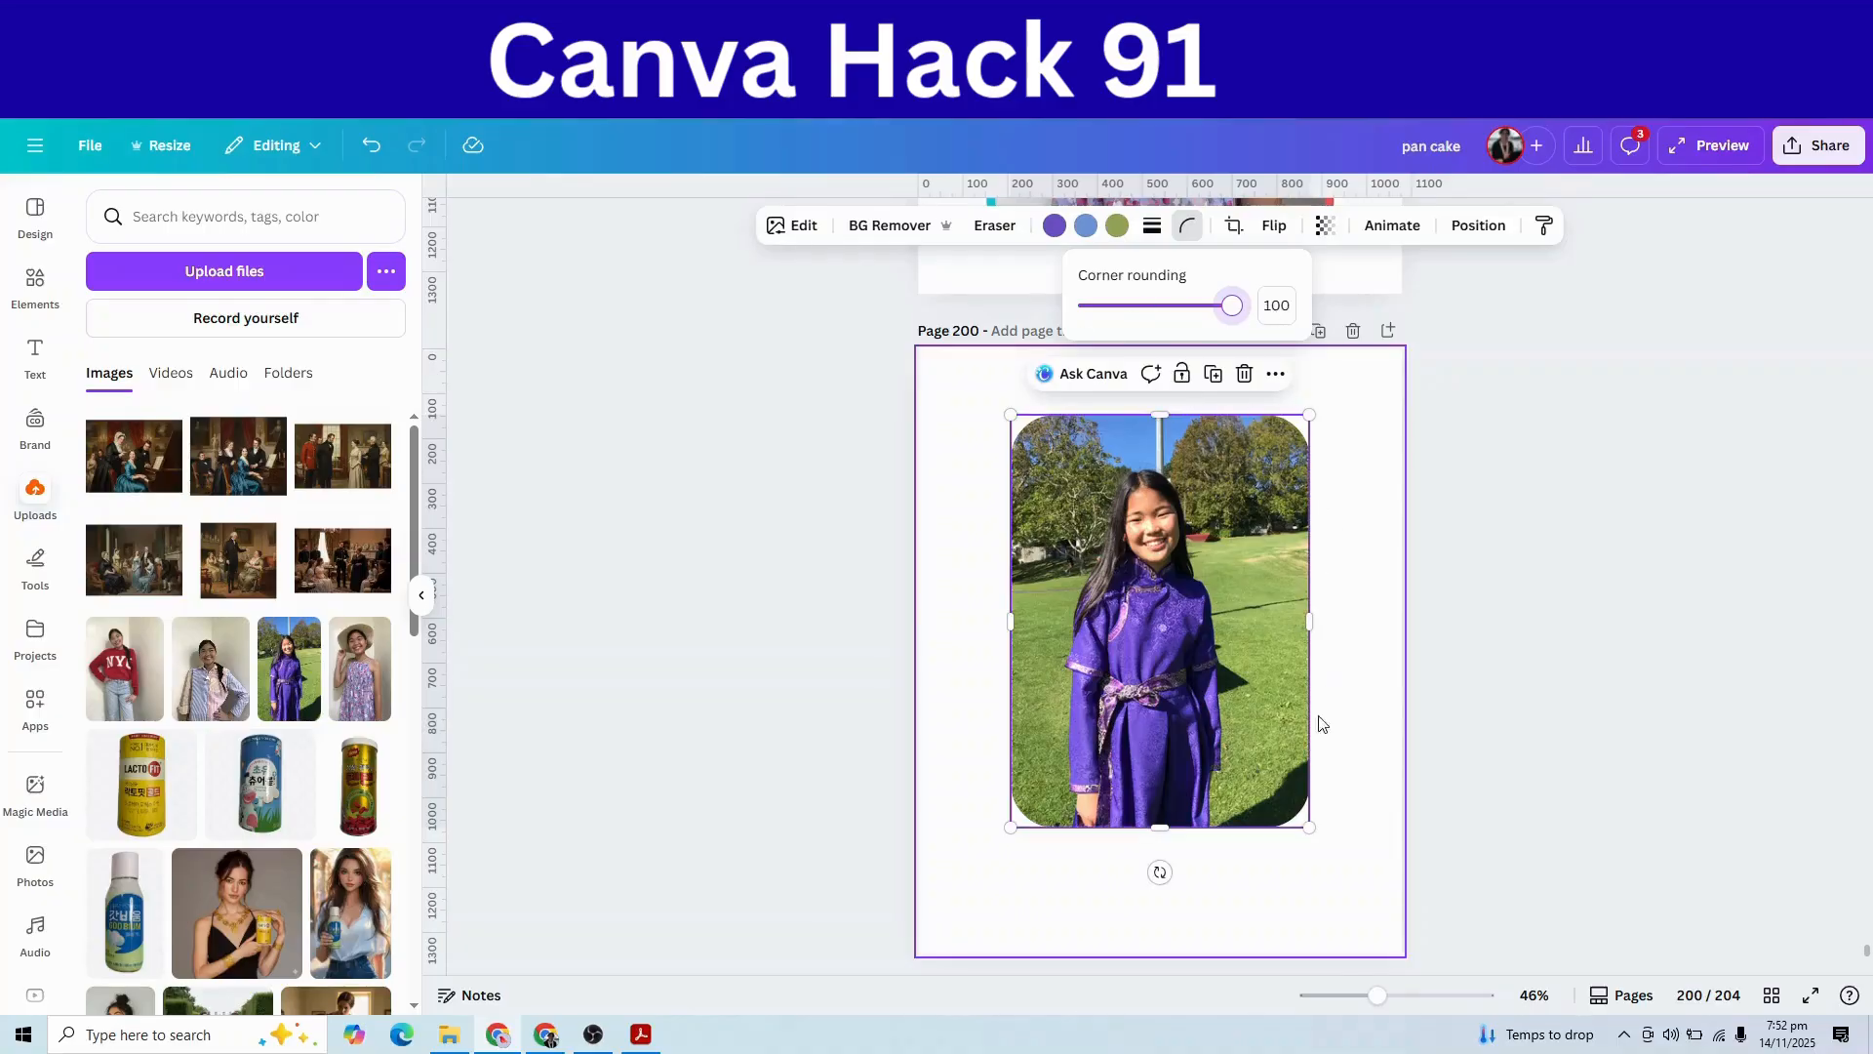
pyautogui.click(1153, 228)
pyautogui.moveTo(1023, 362); pyautogui.dragTo(1067, 362)
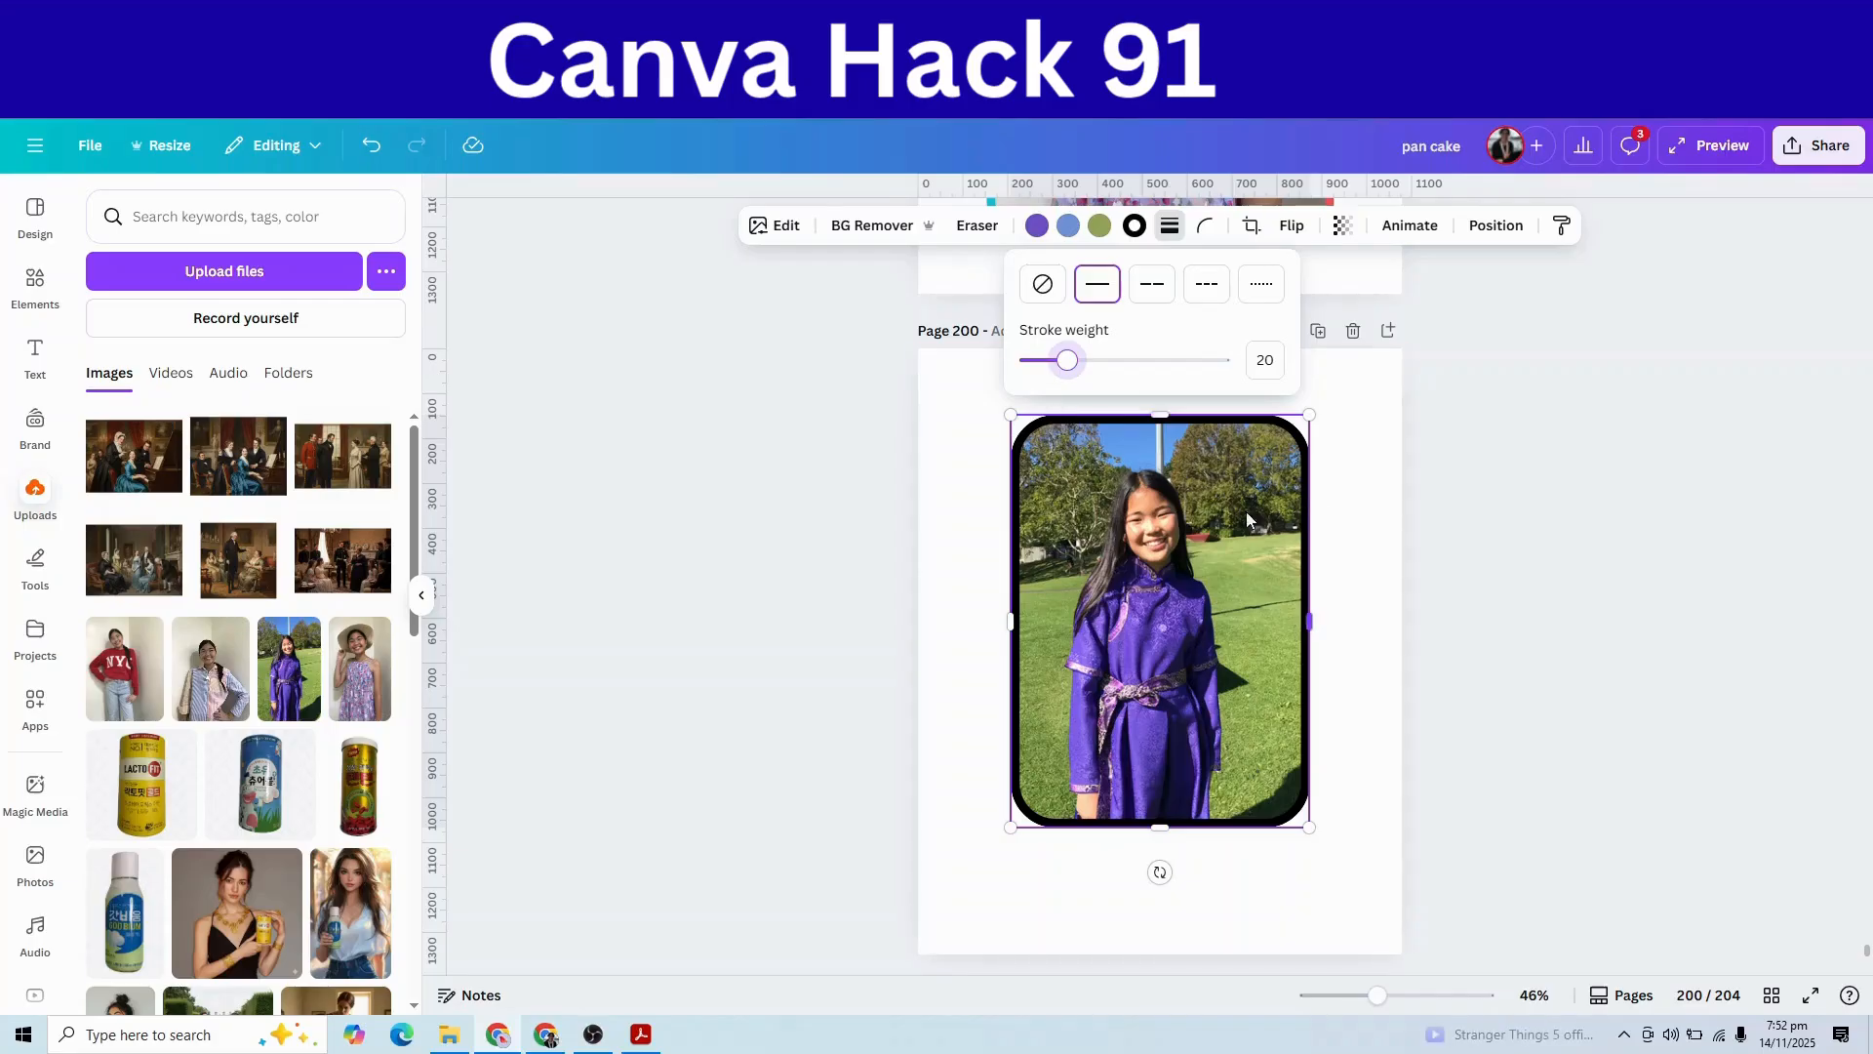
# - Apply the purple-to-green default gradient to the border of the girl's photo
pyautogui.click(1131, 226)
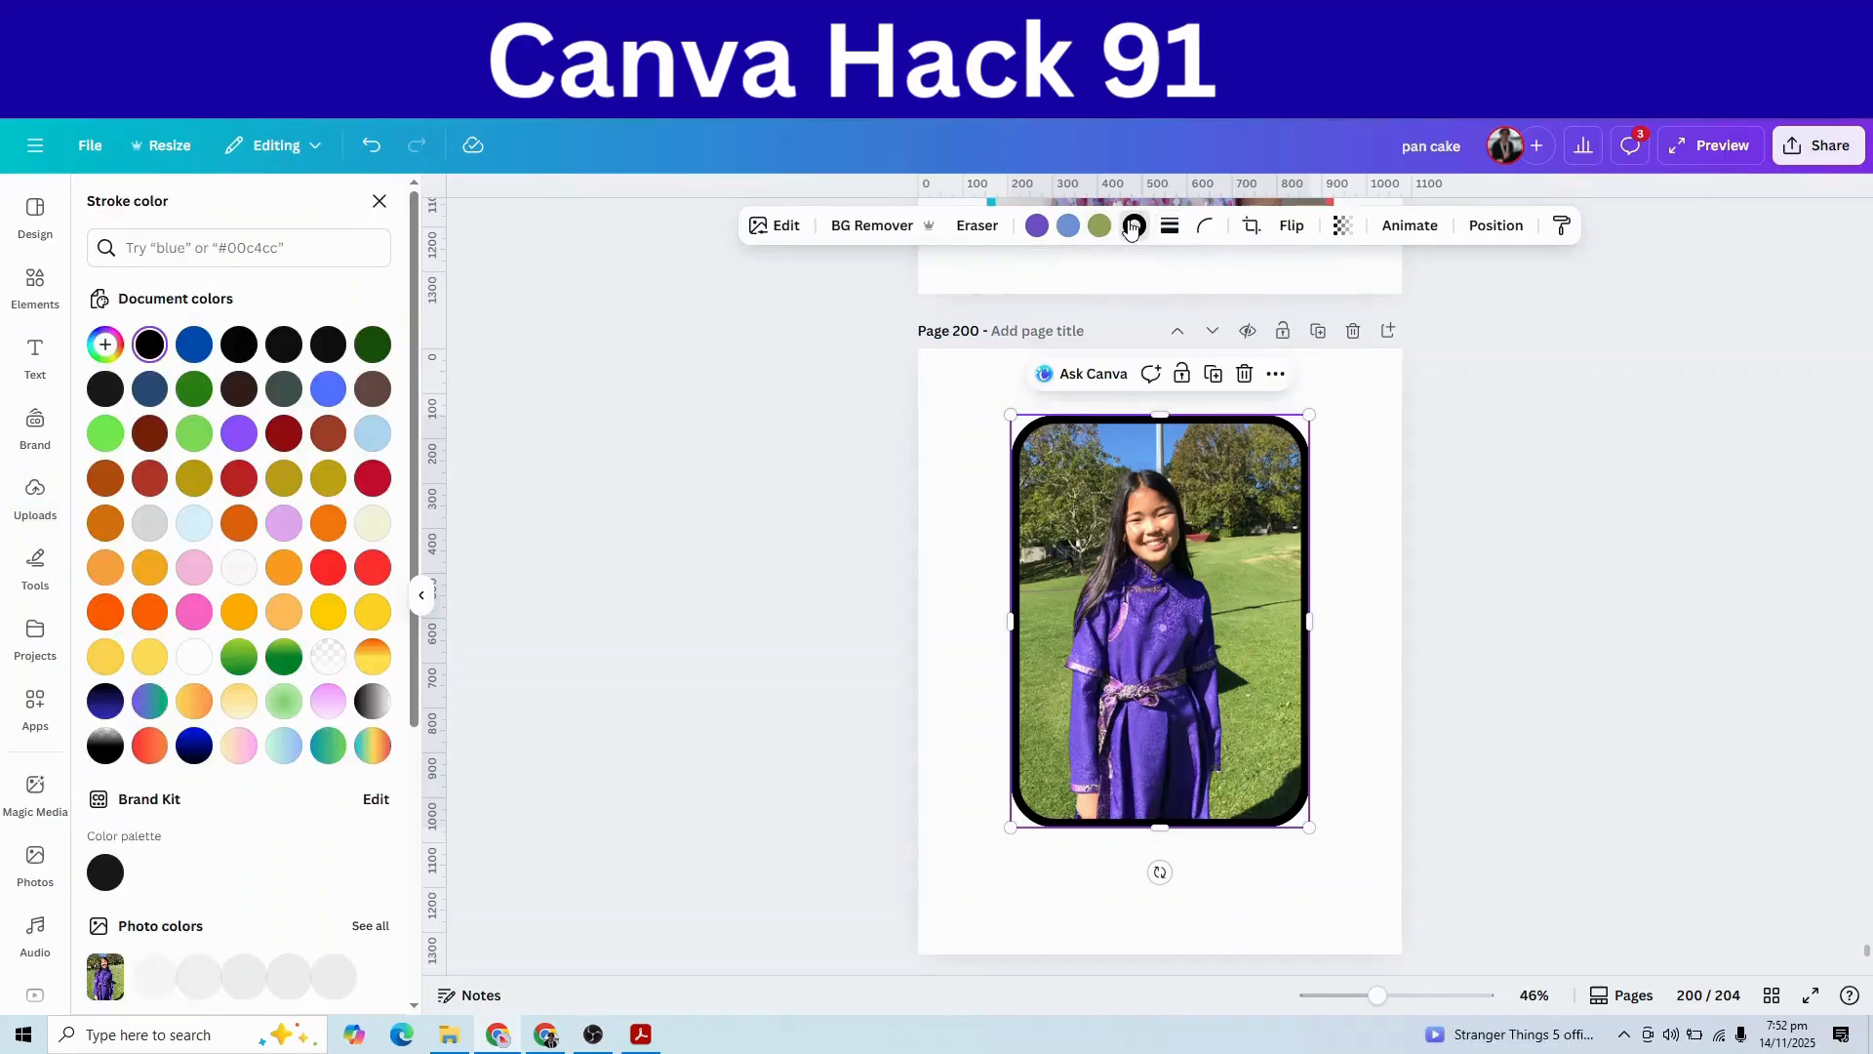
pyautogui.scroll(-4, 208, 819)
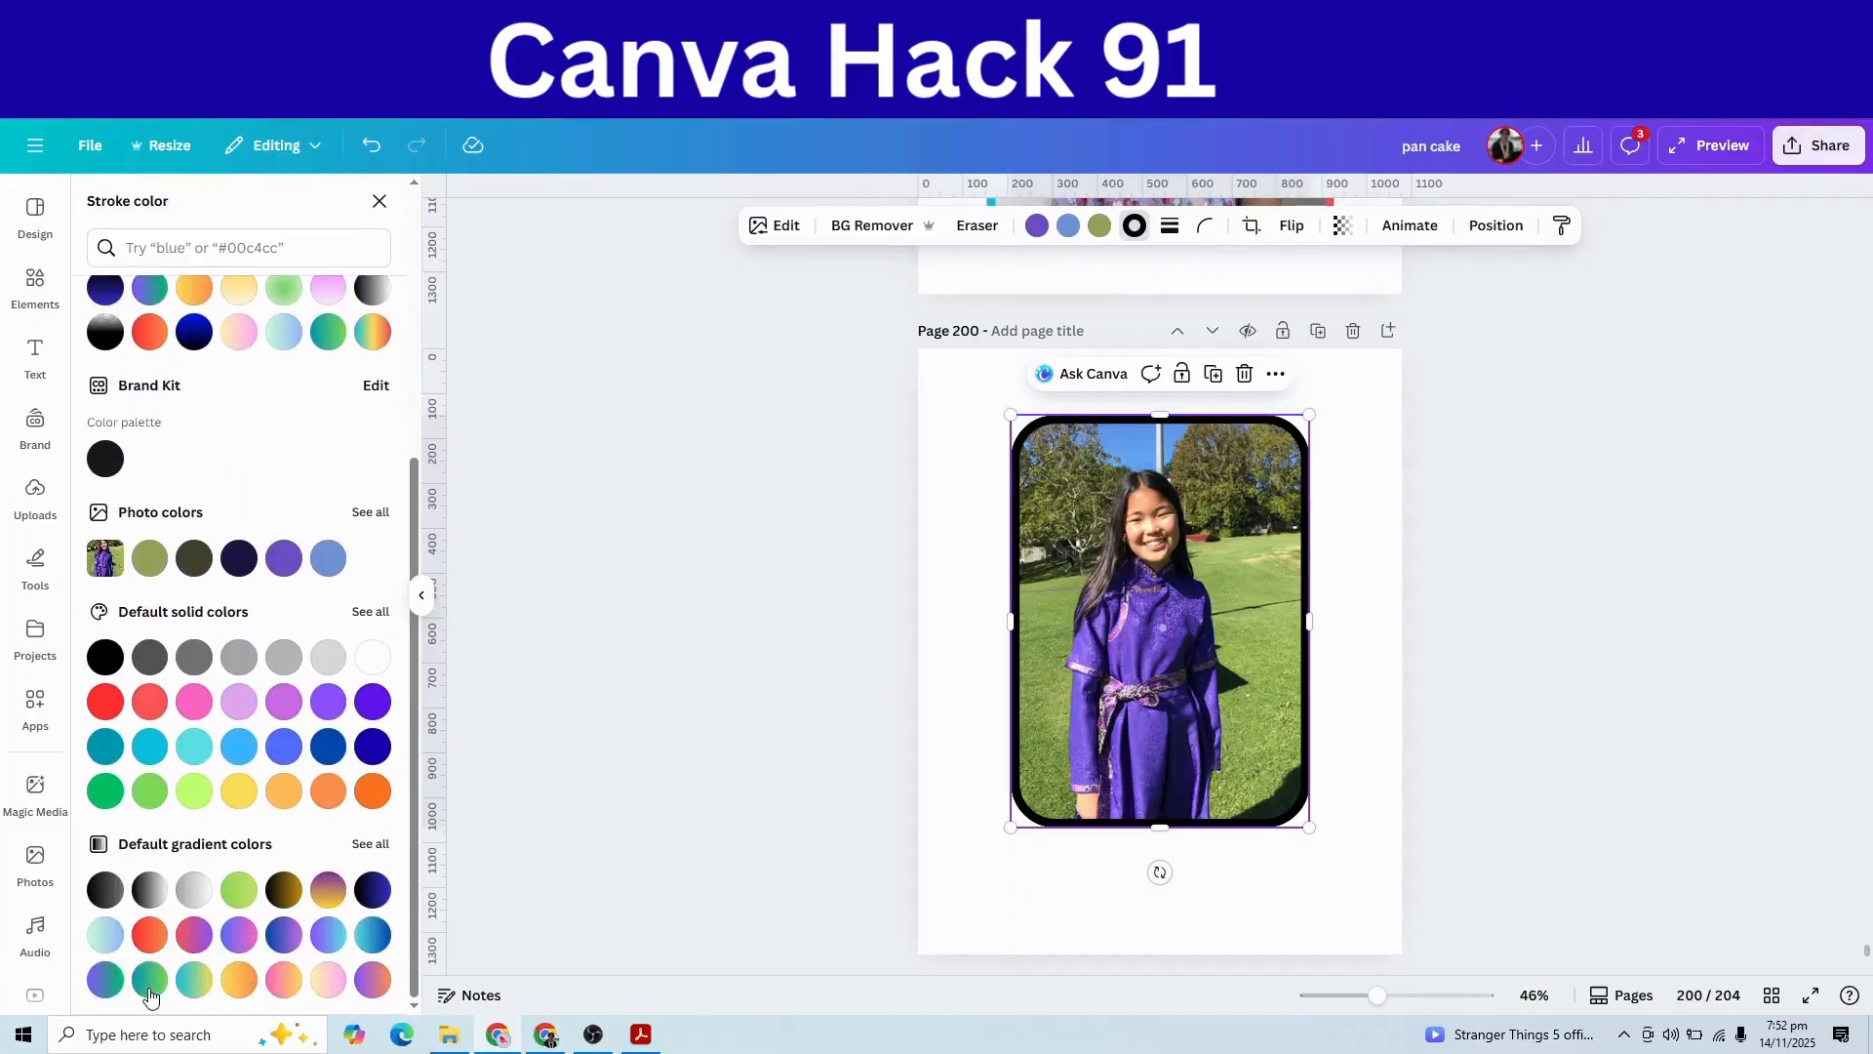
pyautogui.click(106, 990)
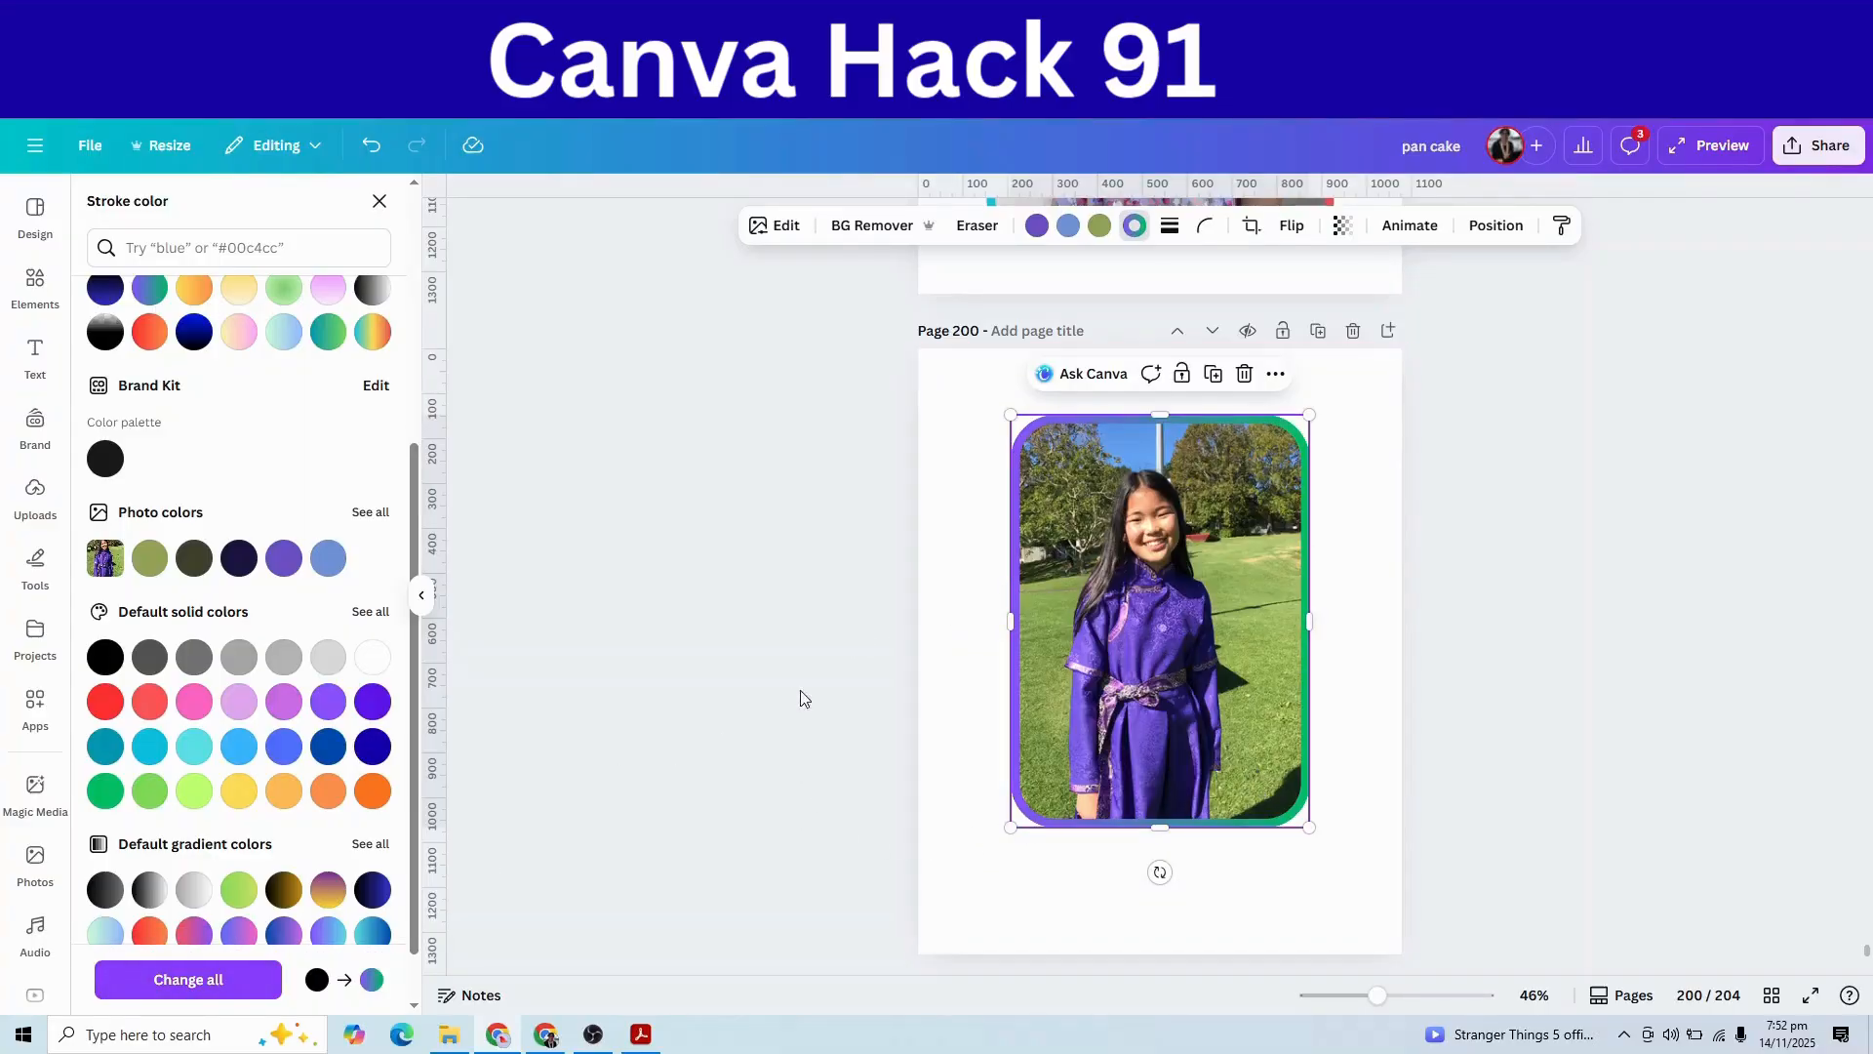
pyautogui.press('Escape')
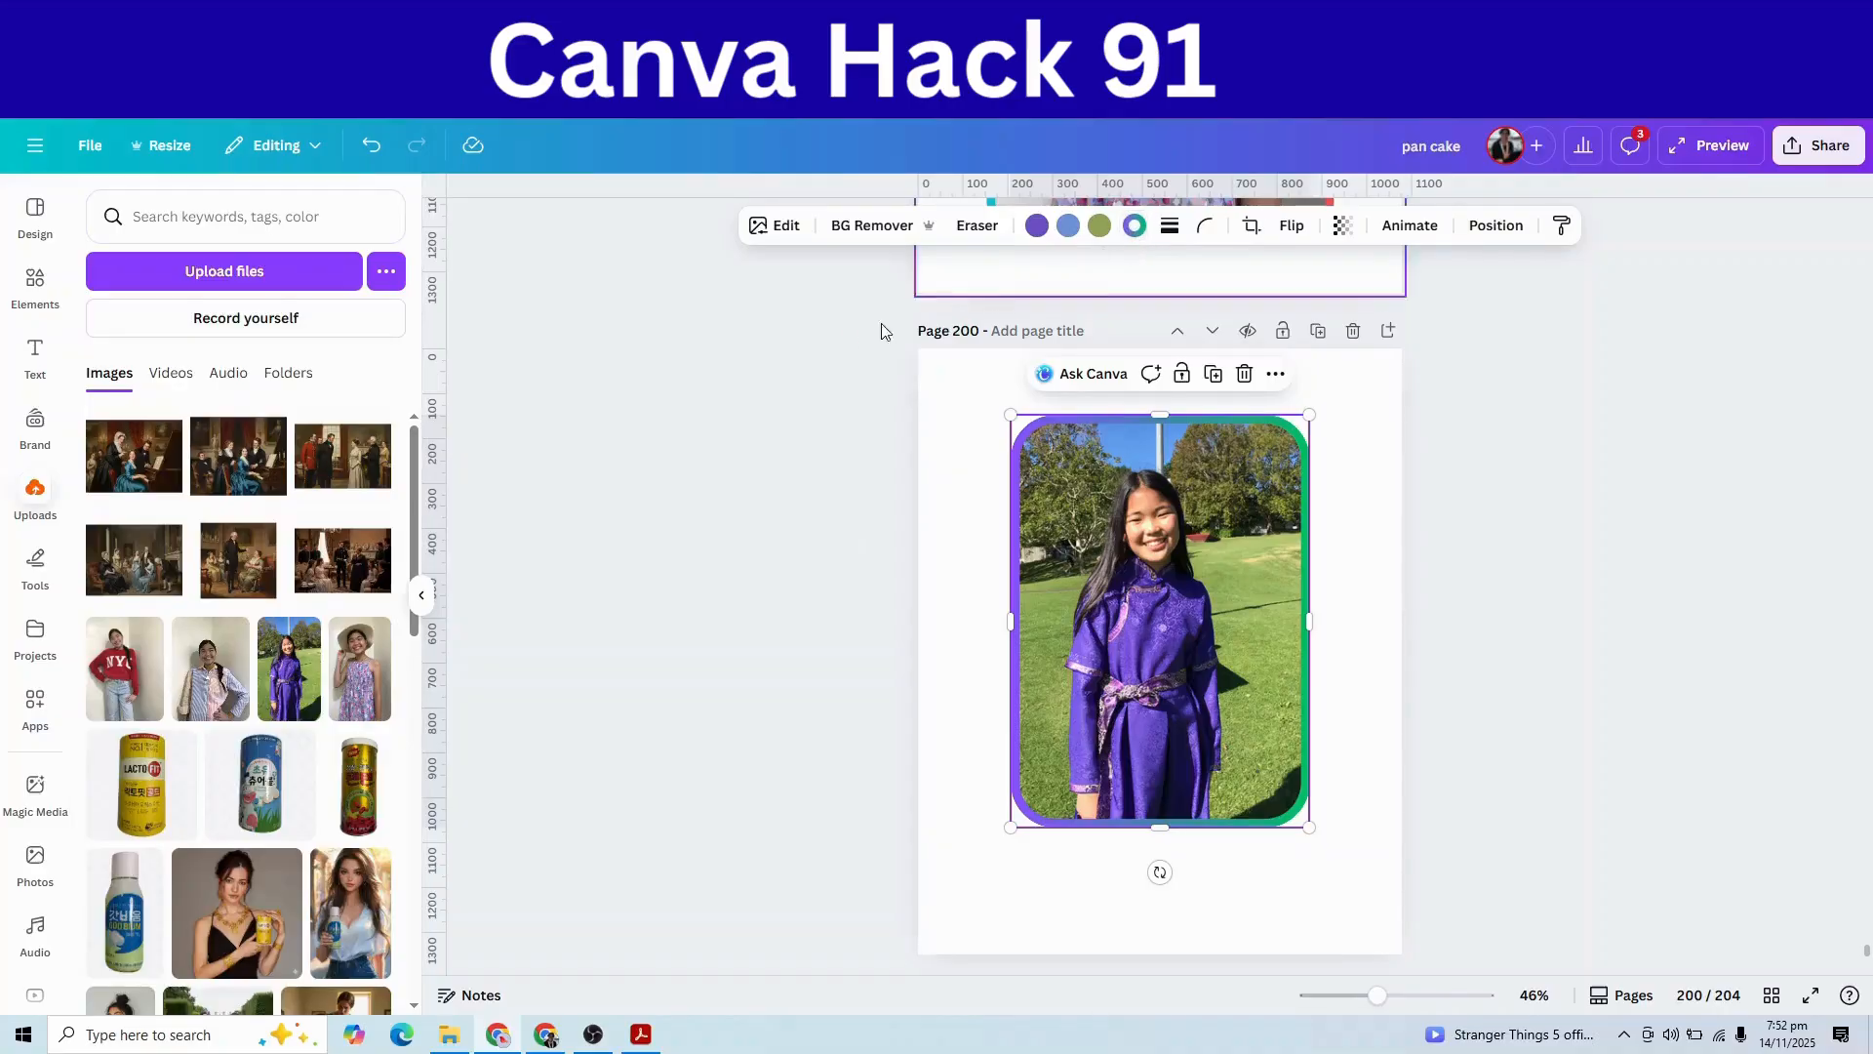
# - Give the photo's border the blue, yellow and red gradient and add green #35DF26 as its fourth colour
pyautogui.click(1134, 226)
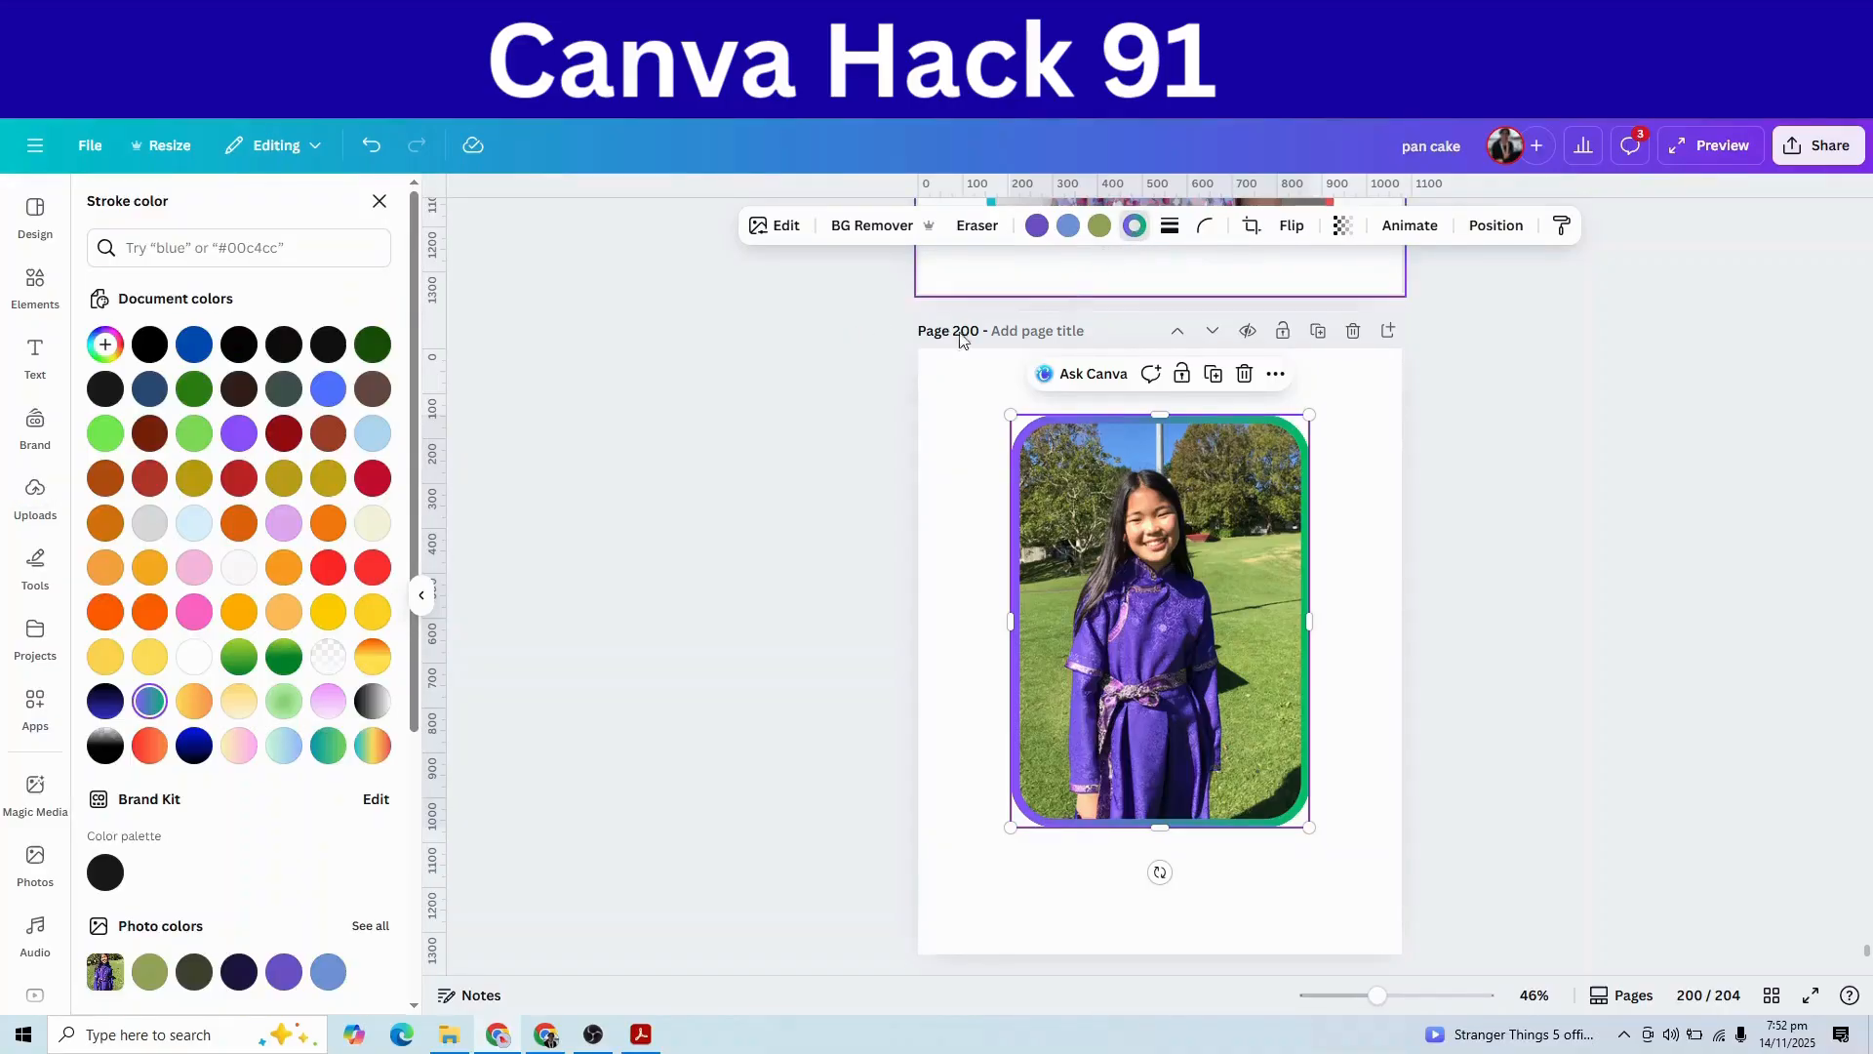
pyautogui.click(374, 748)
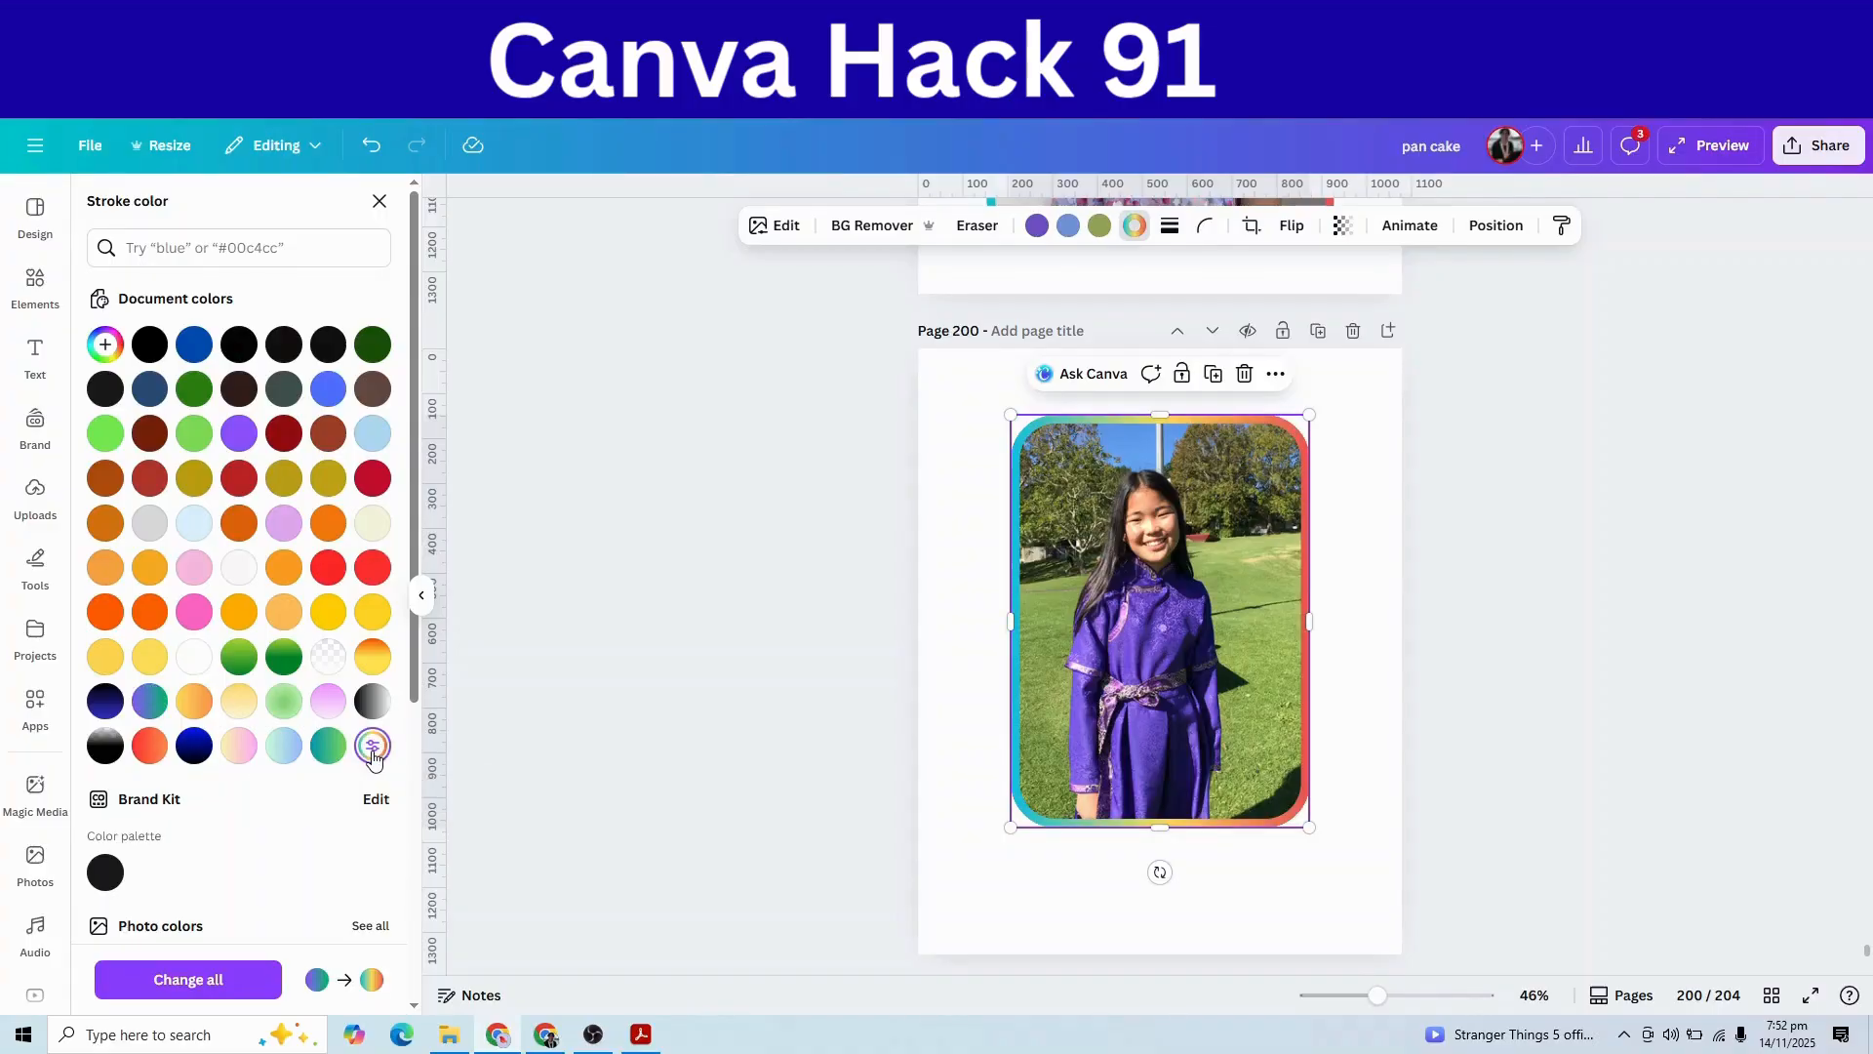
pyautogui.click(104, 343)
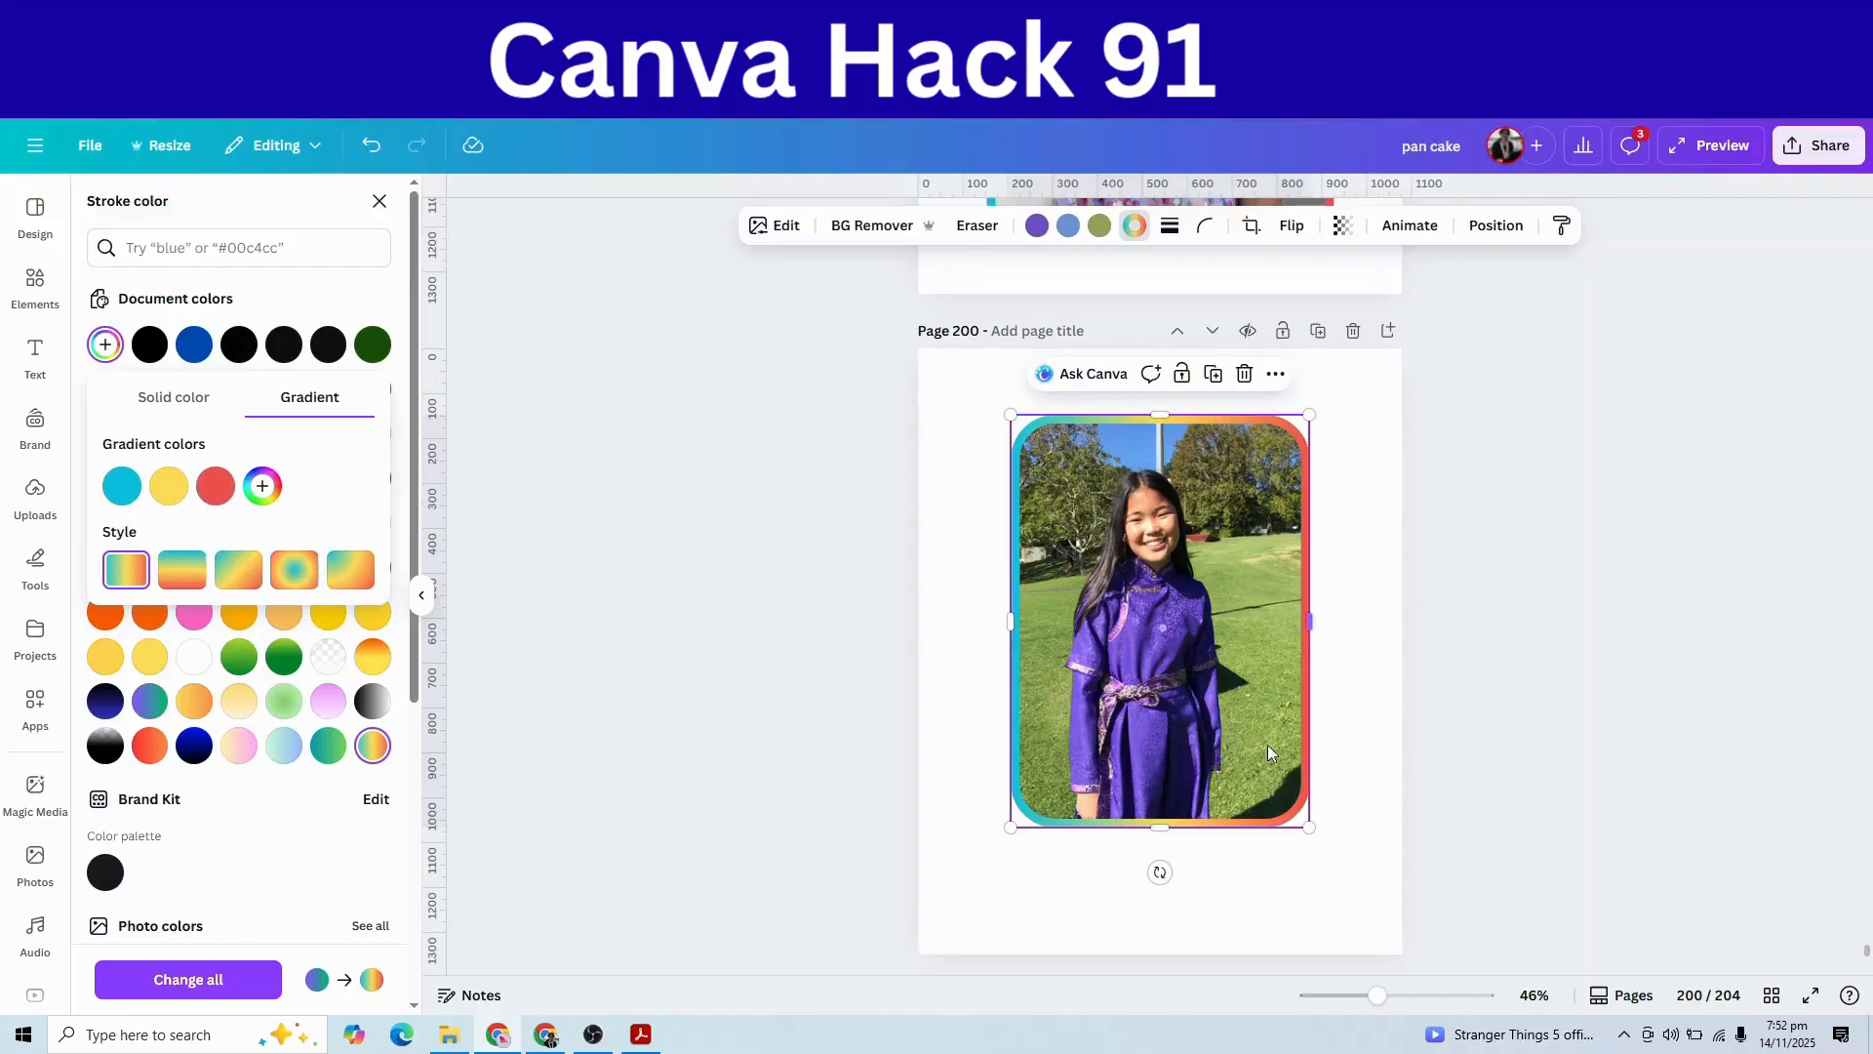
pyautogui.click(262, 485)
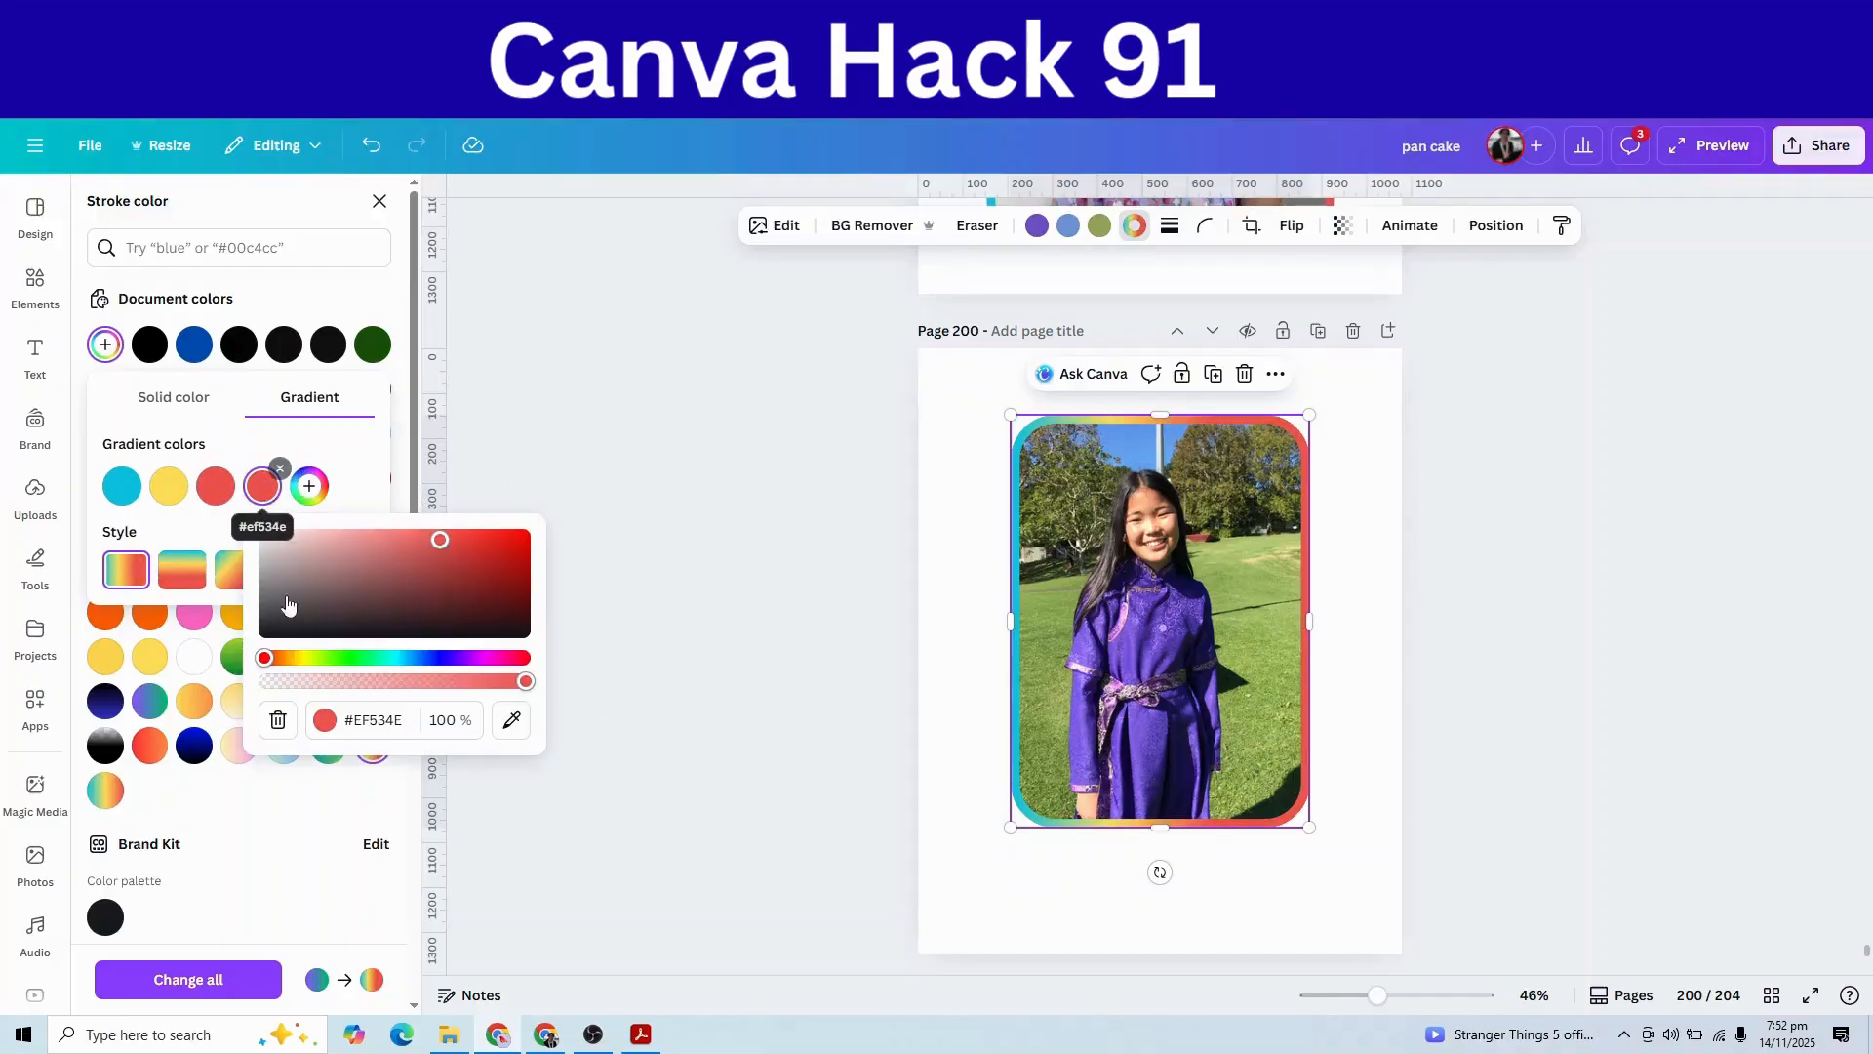
pyautogui.click(348, 658)
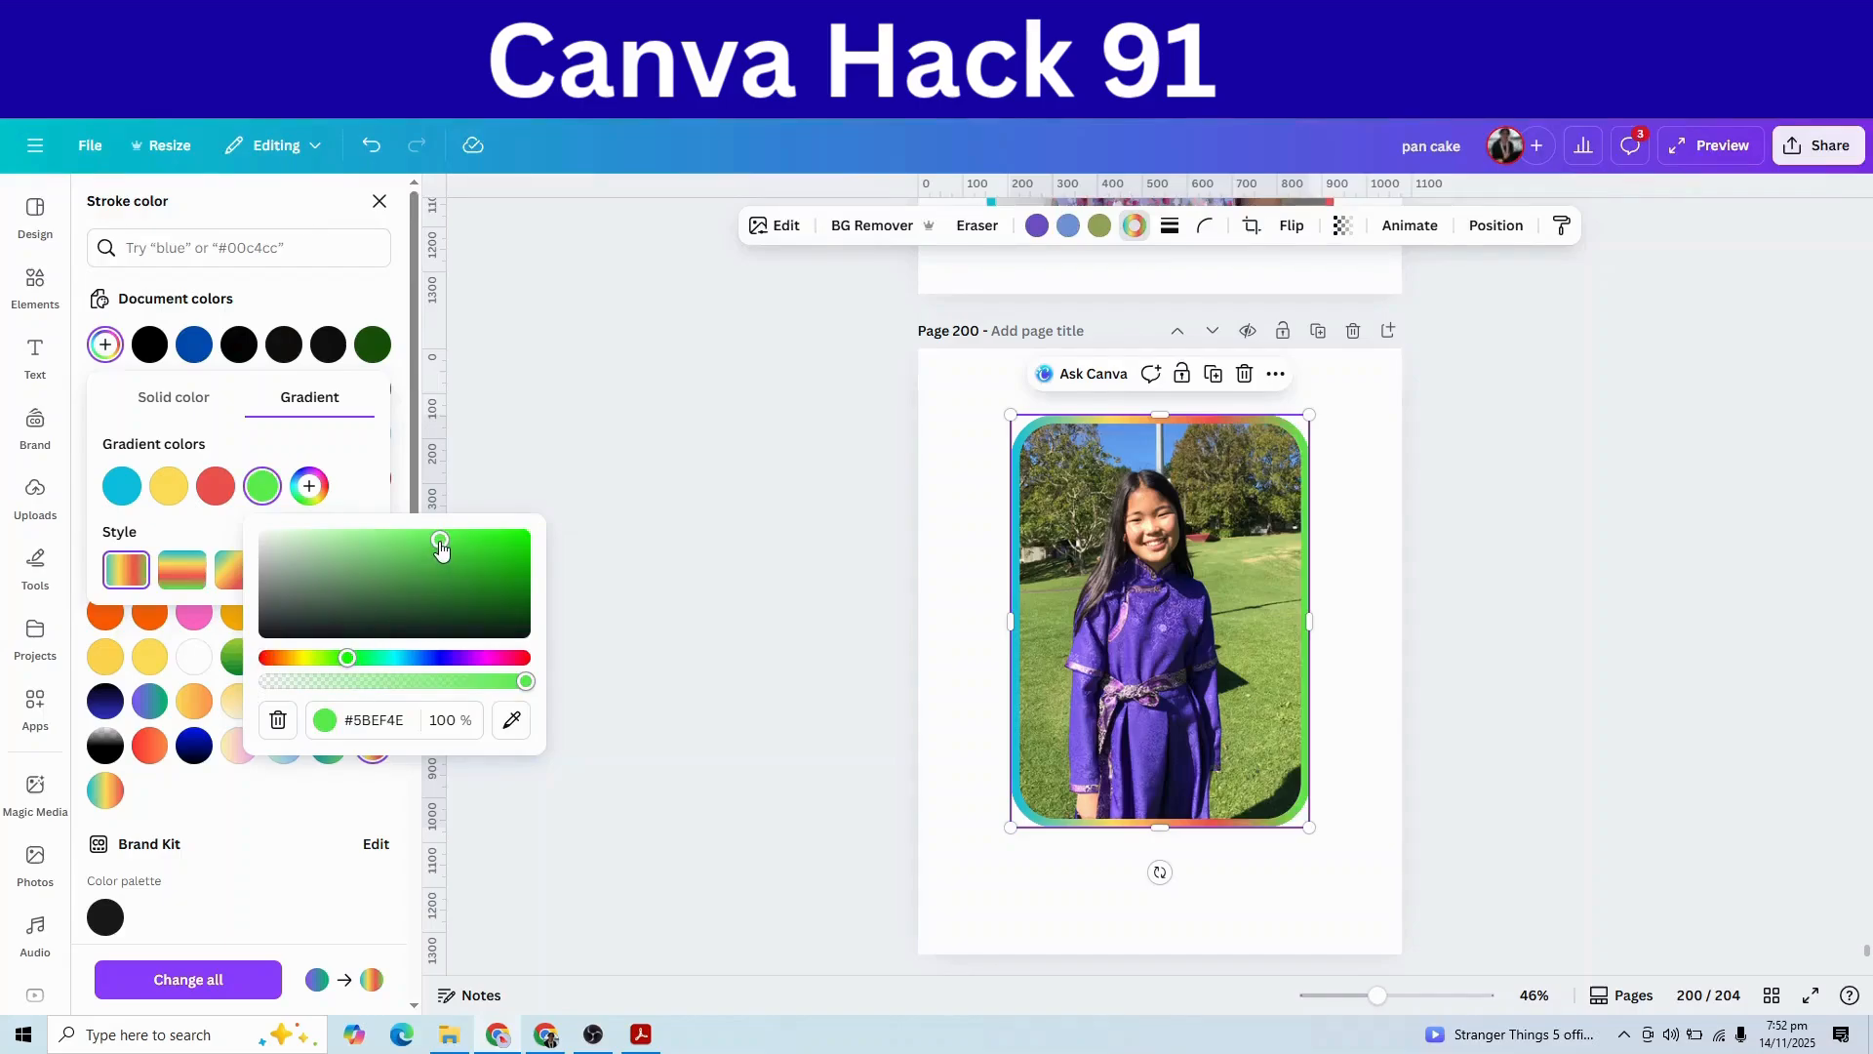
pyautogui.moveTo(439, 542)
pyautogui.mouseDown()
pyautogui.moveTo(446, 598)
pyautogui.moveTo(497, 546)
pyautogui.moveTo(481, 547)
pyautogui.mouseUp()
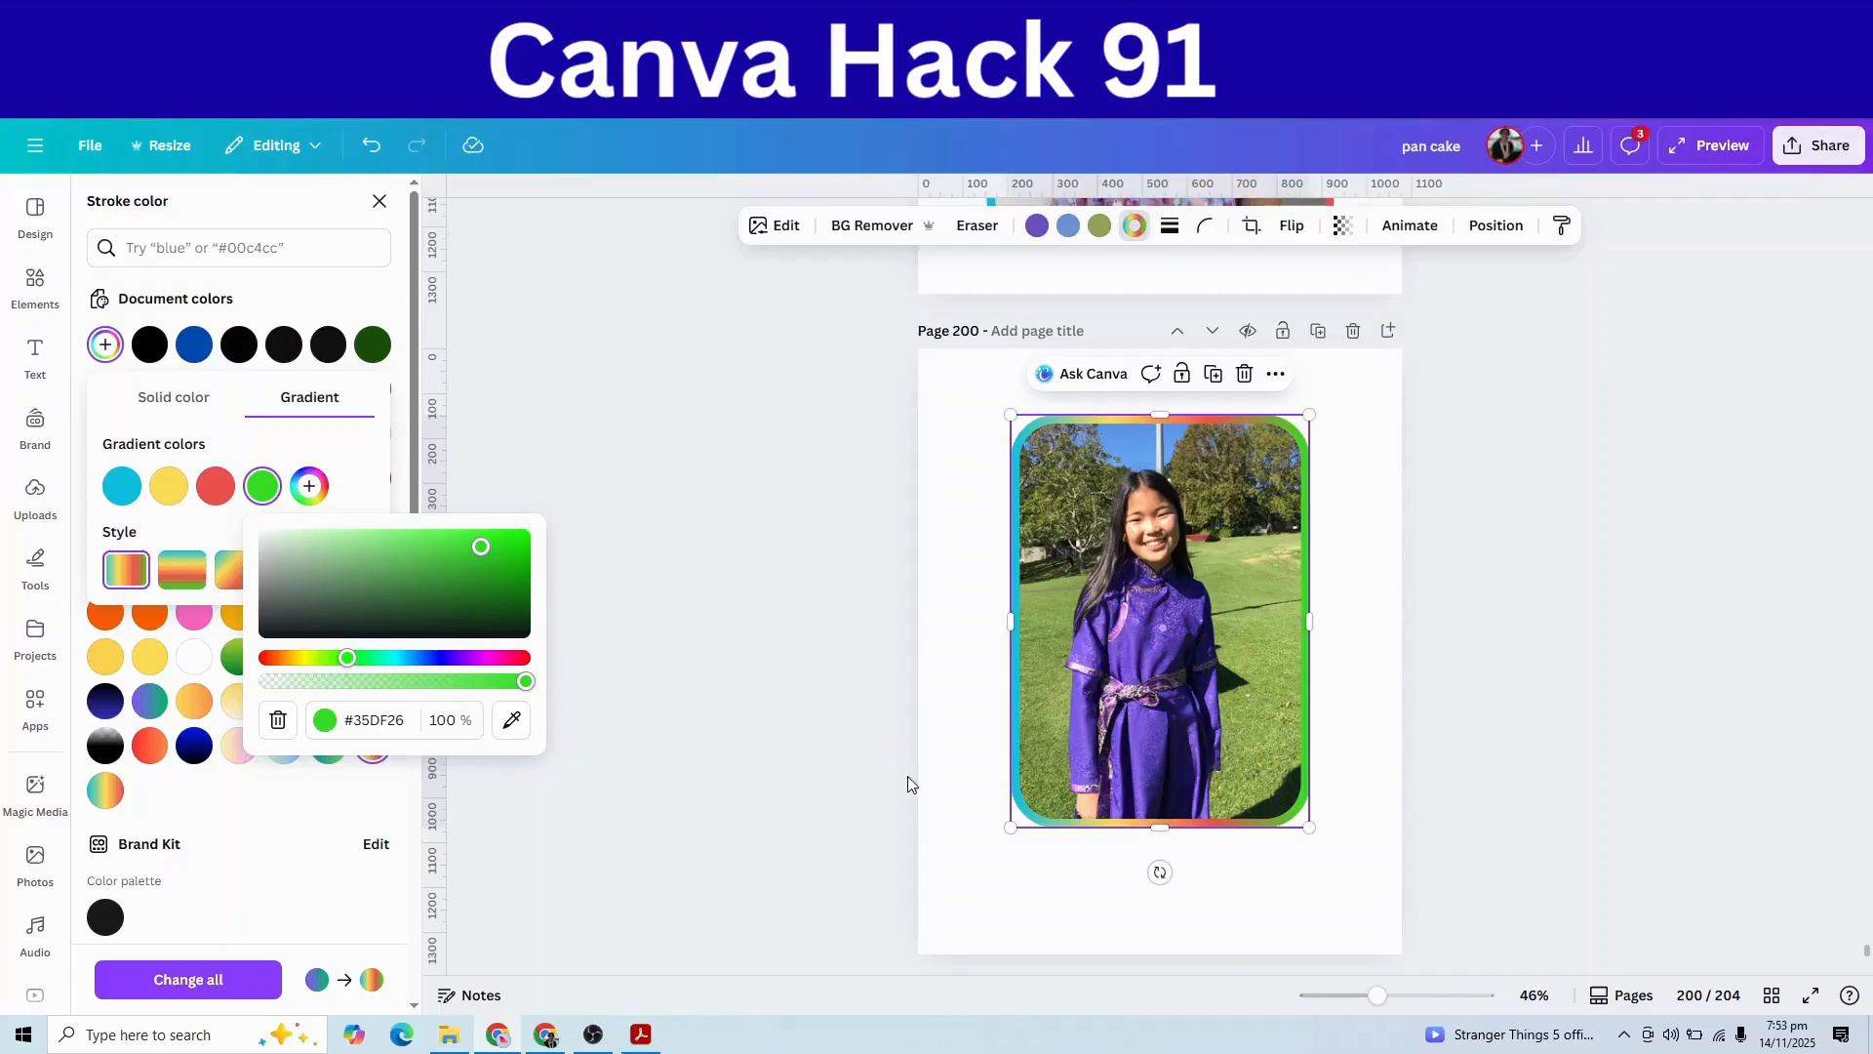
# - Change the first colour of the border gradient from light blue to deep blue #3649CD and deselect the photo
pyautogui.click(121, 486)
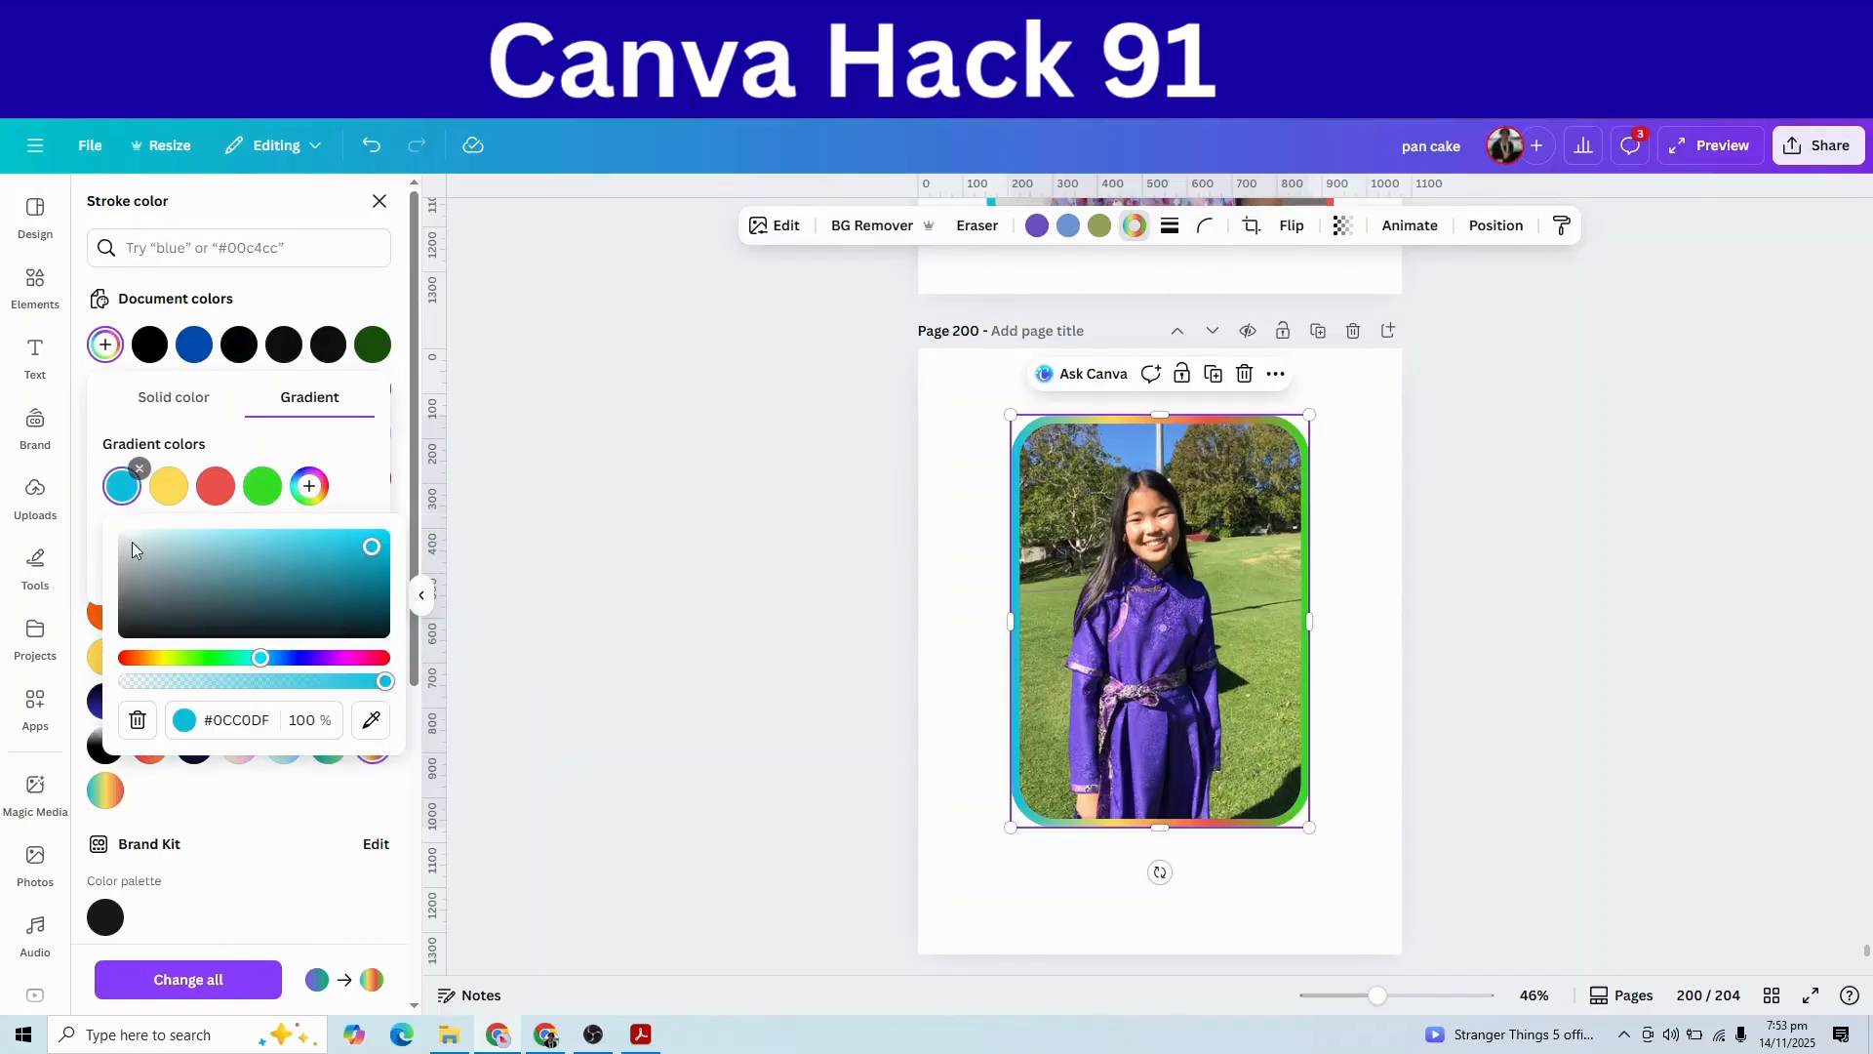
pyautogui.moveTo(286, 665); pyautogui.dragTo(294, 664)
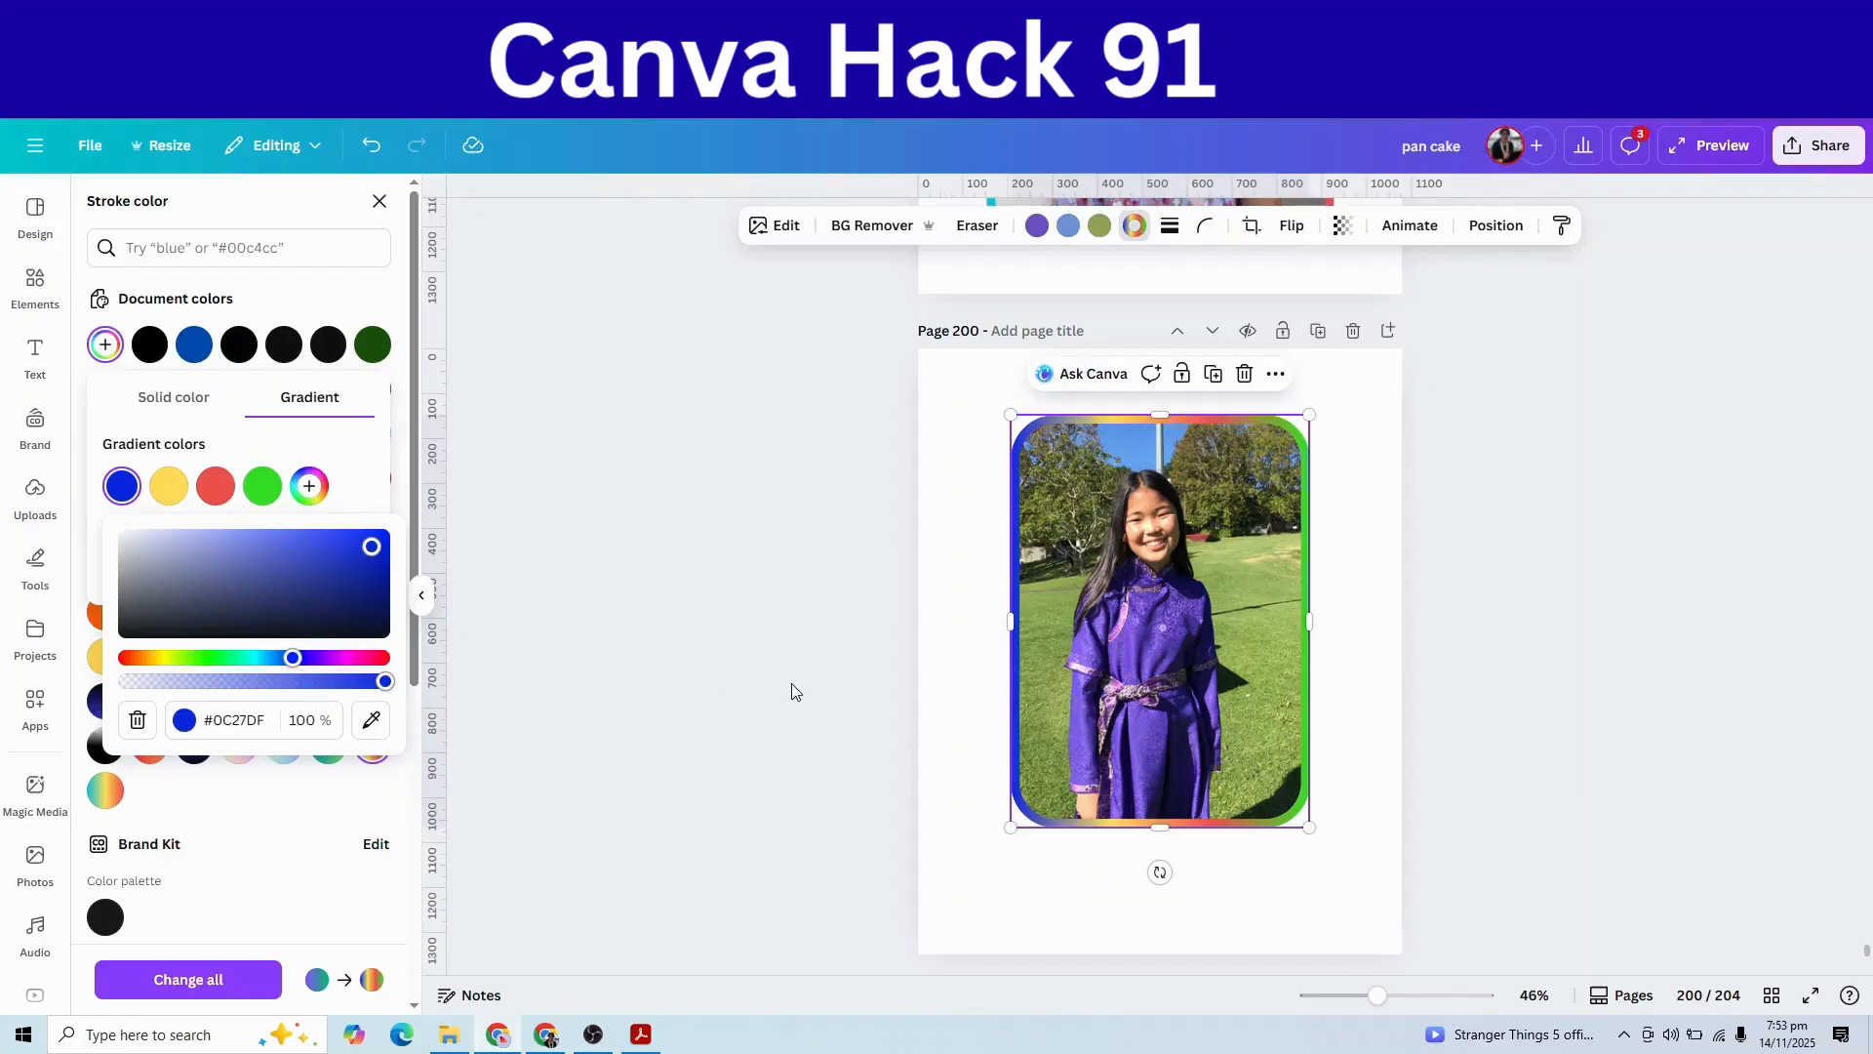
pyautogui.moveTo(372, 551); pyautogui.dragTo(317, 553)
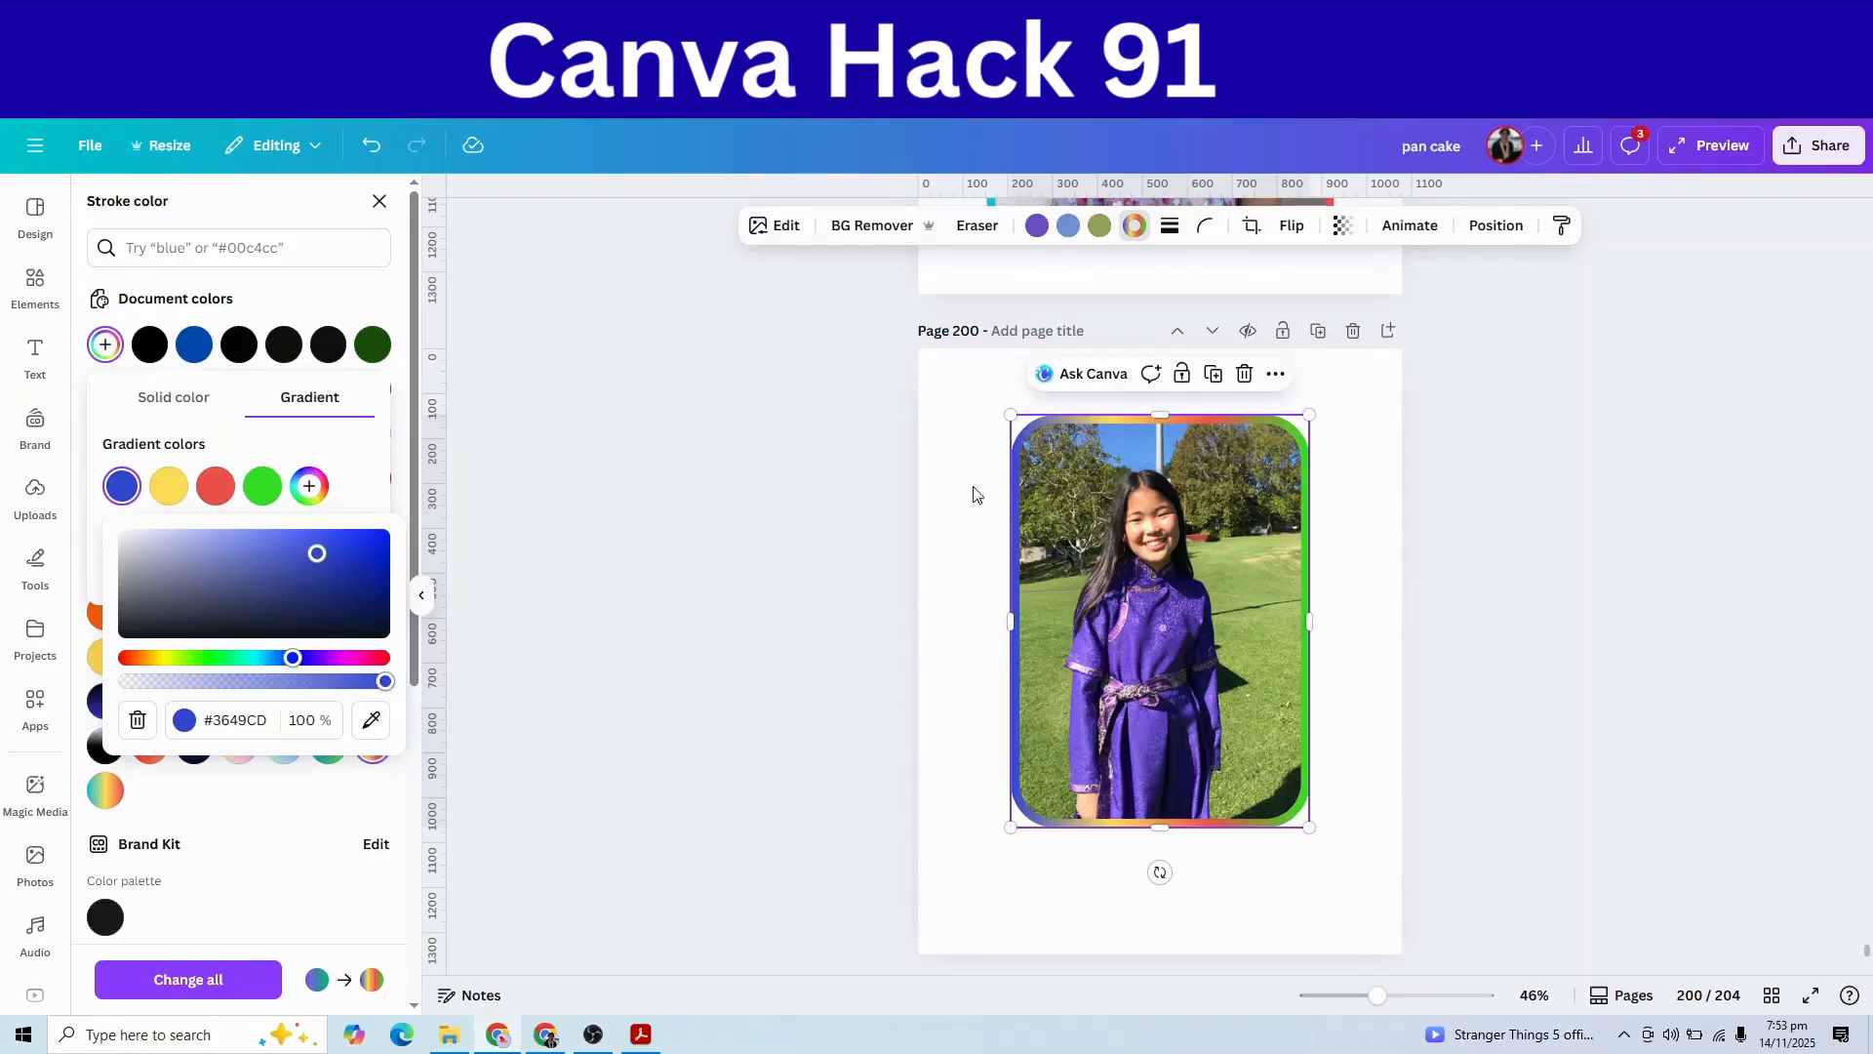
pyautogui.click(1093, 892)
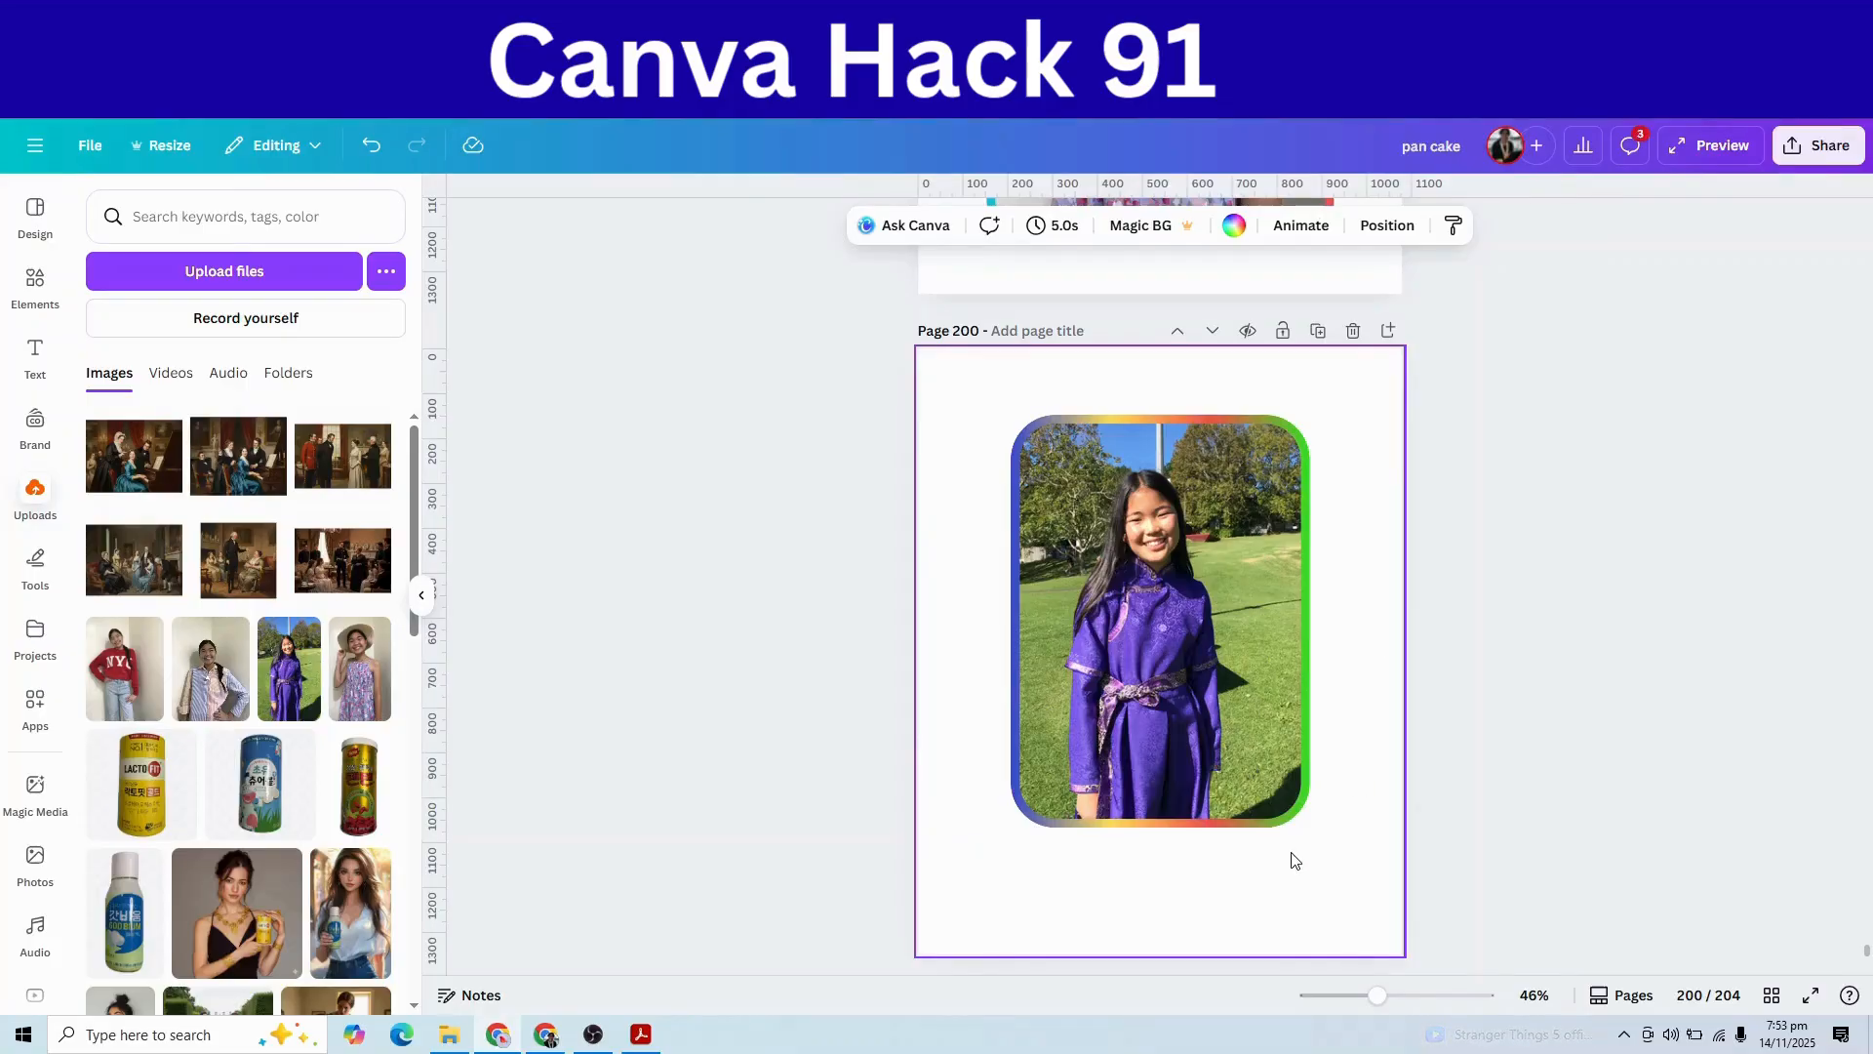
pyautogui.scroll(-3, 1197, 644)
pyautogui.scroll(-3, 1200, 649)
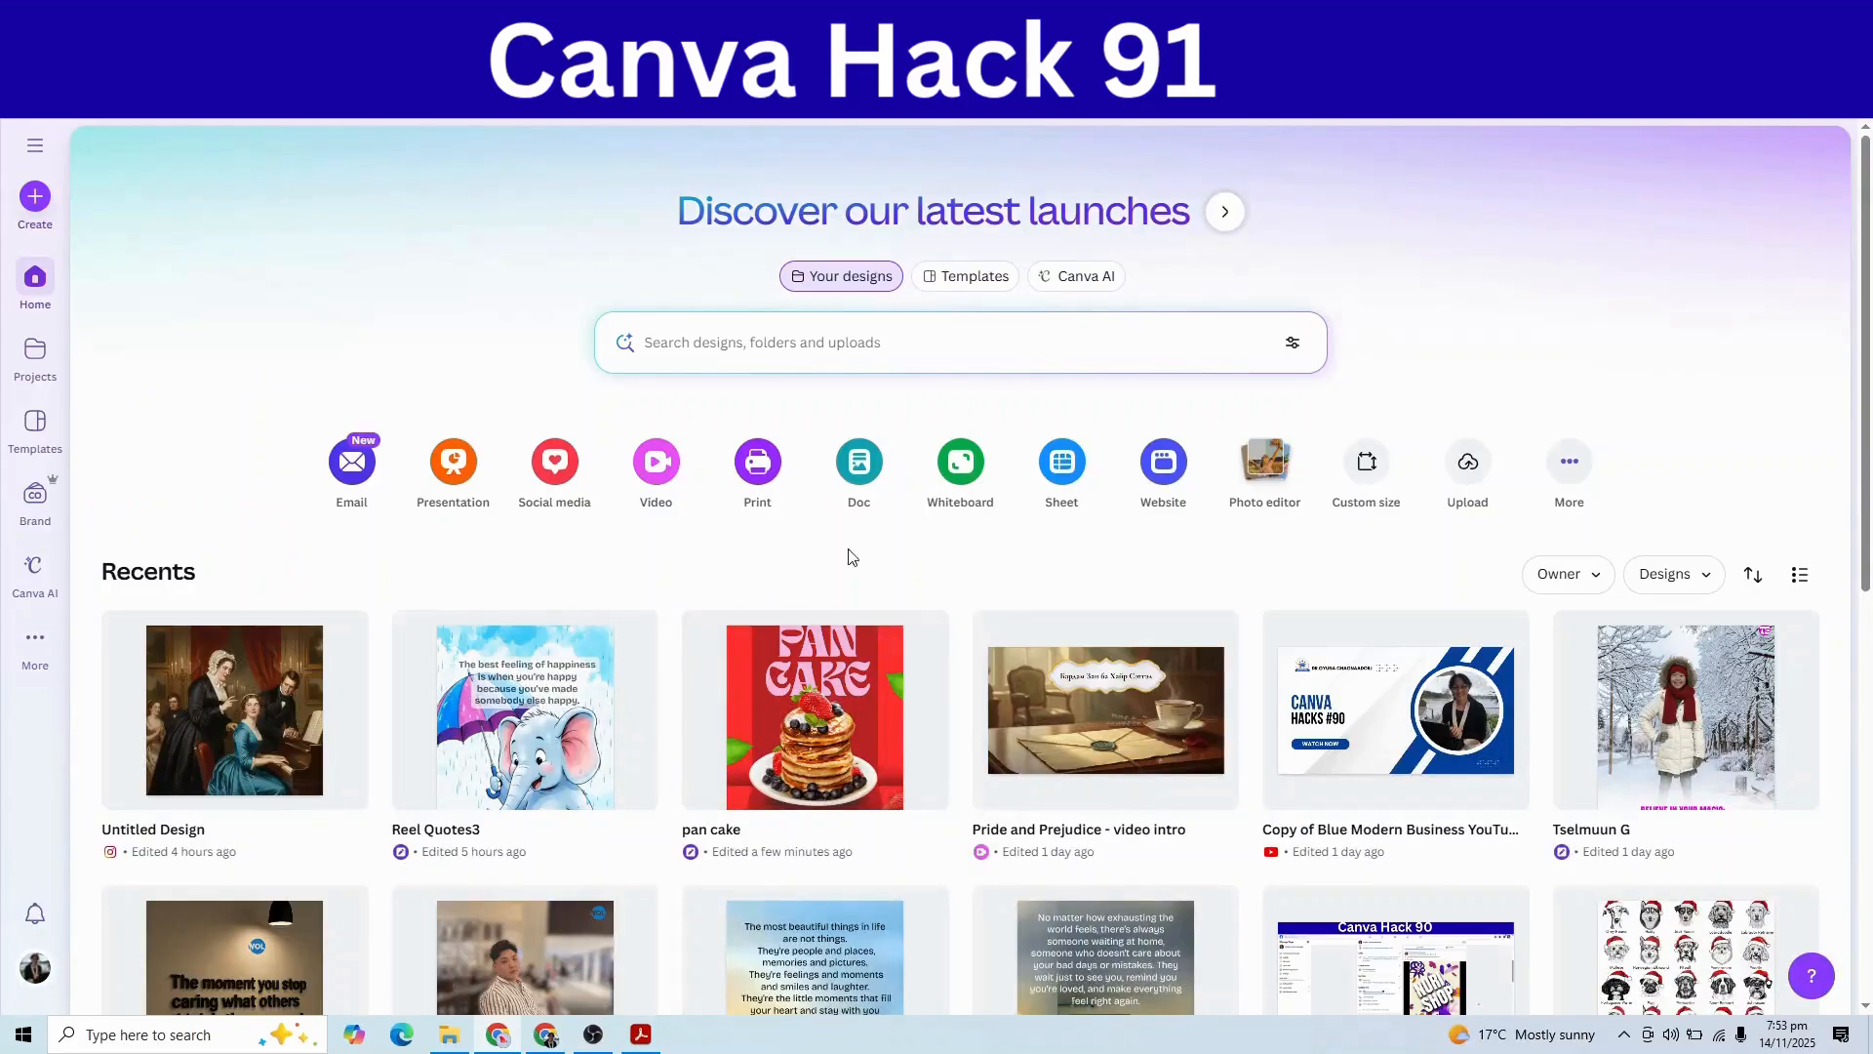
# - Create a new 1080 × 1920 px design and set its page background to purple
pyautogui.click(1366, 464)
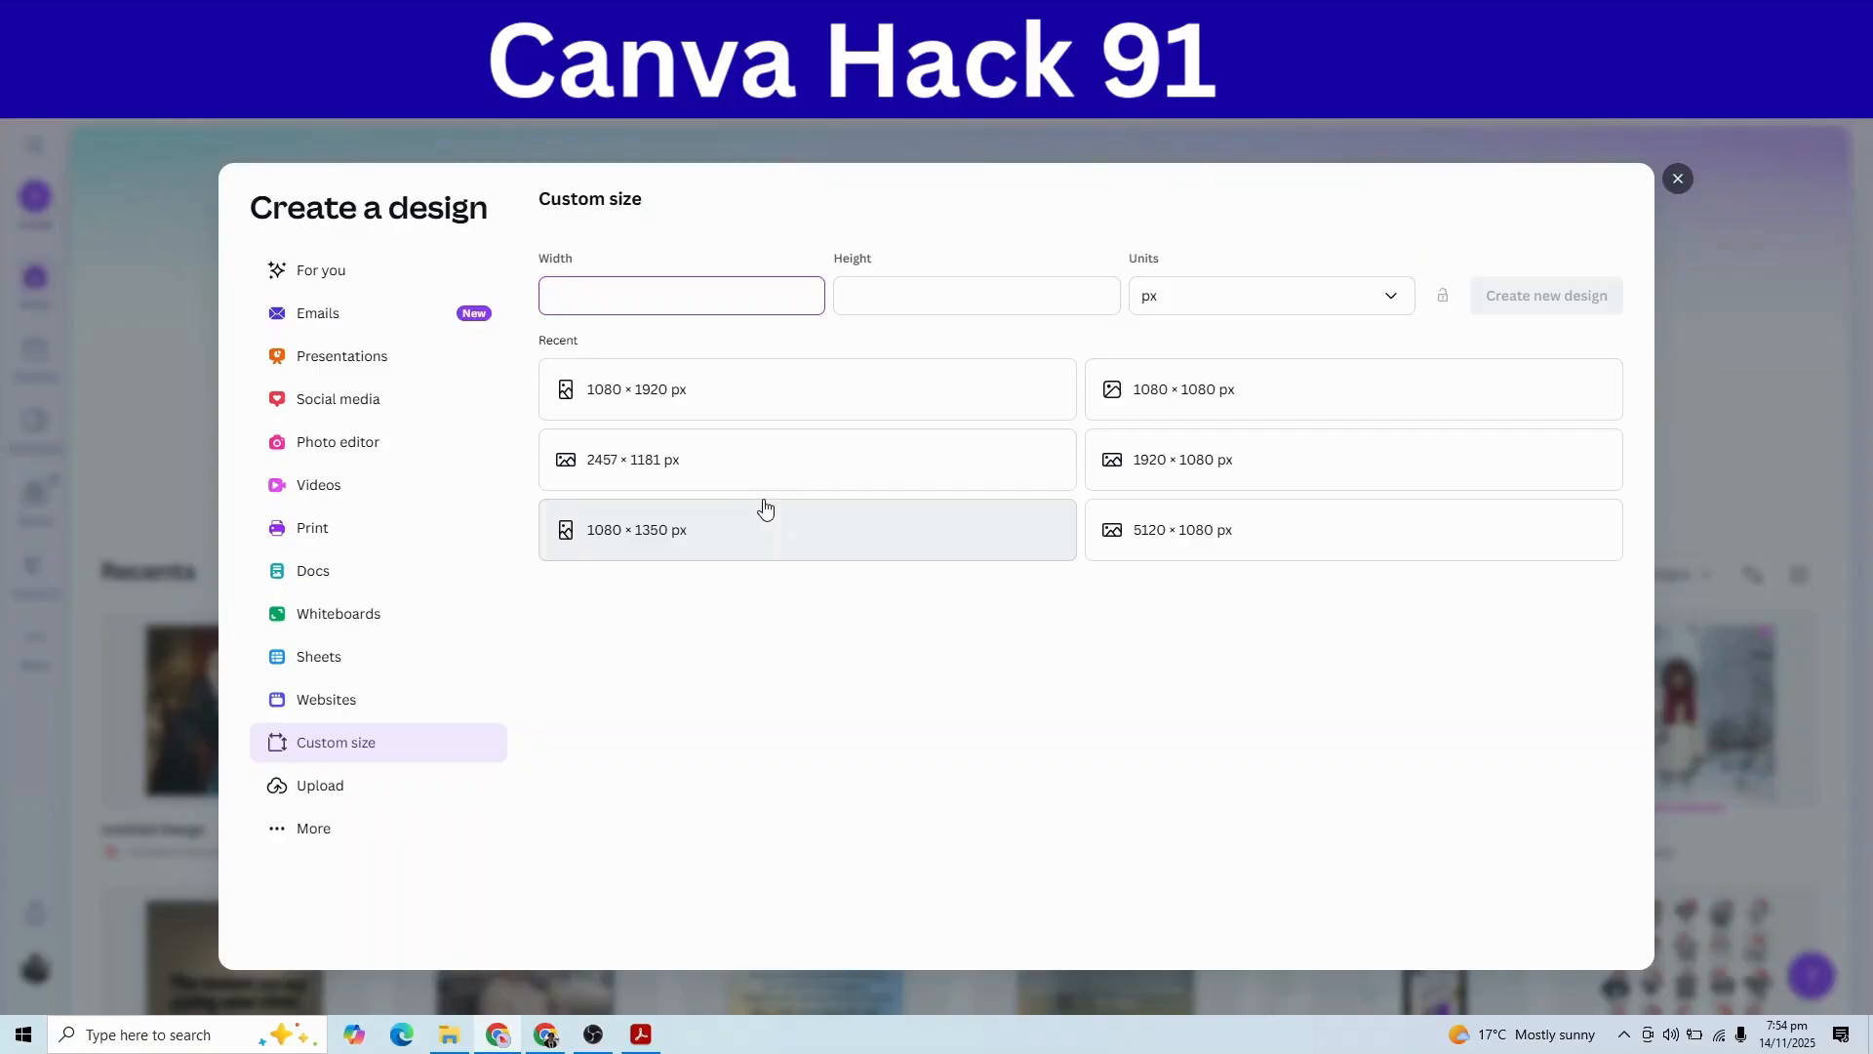
pyautogui.click(641, 406)
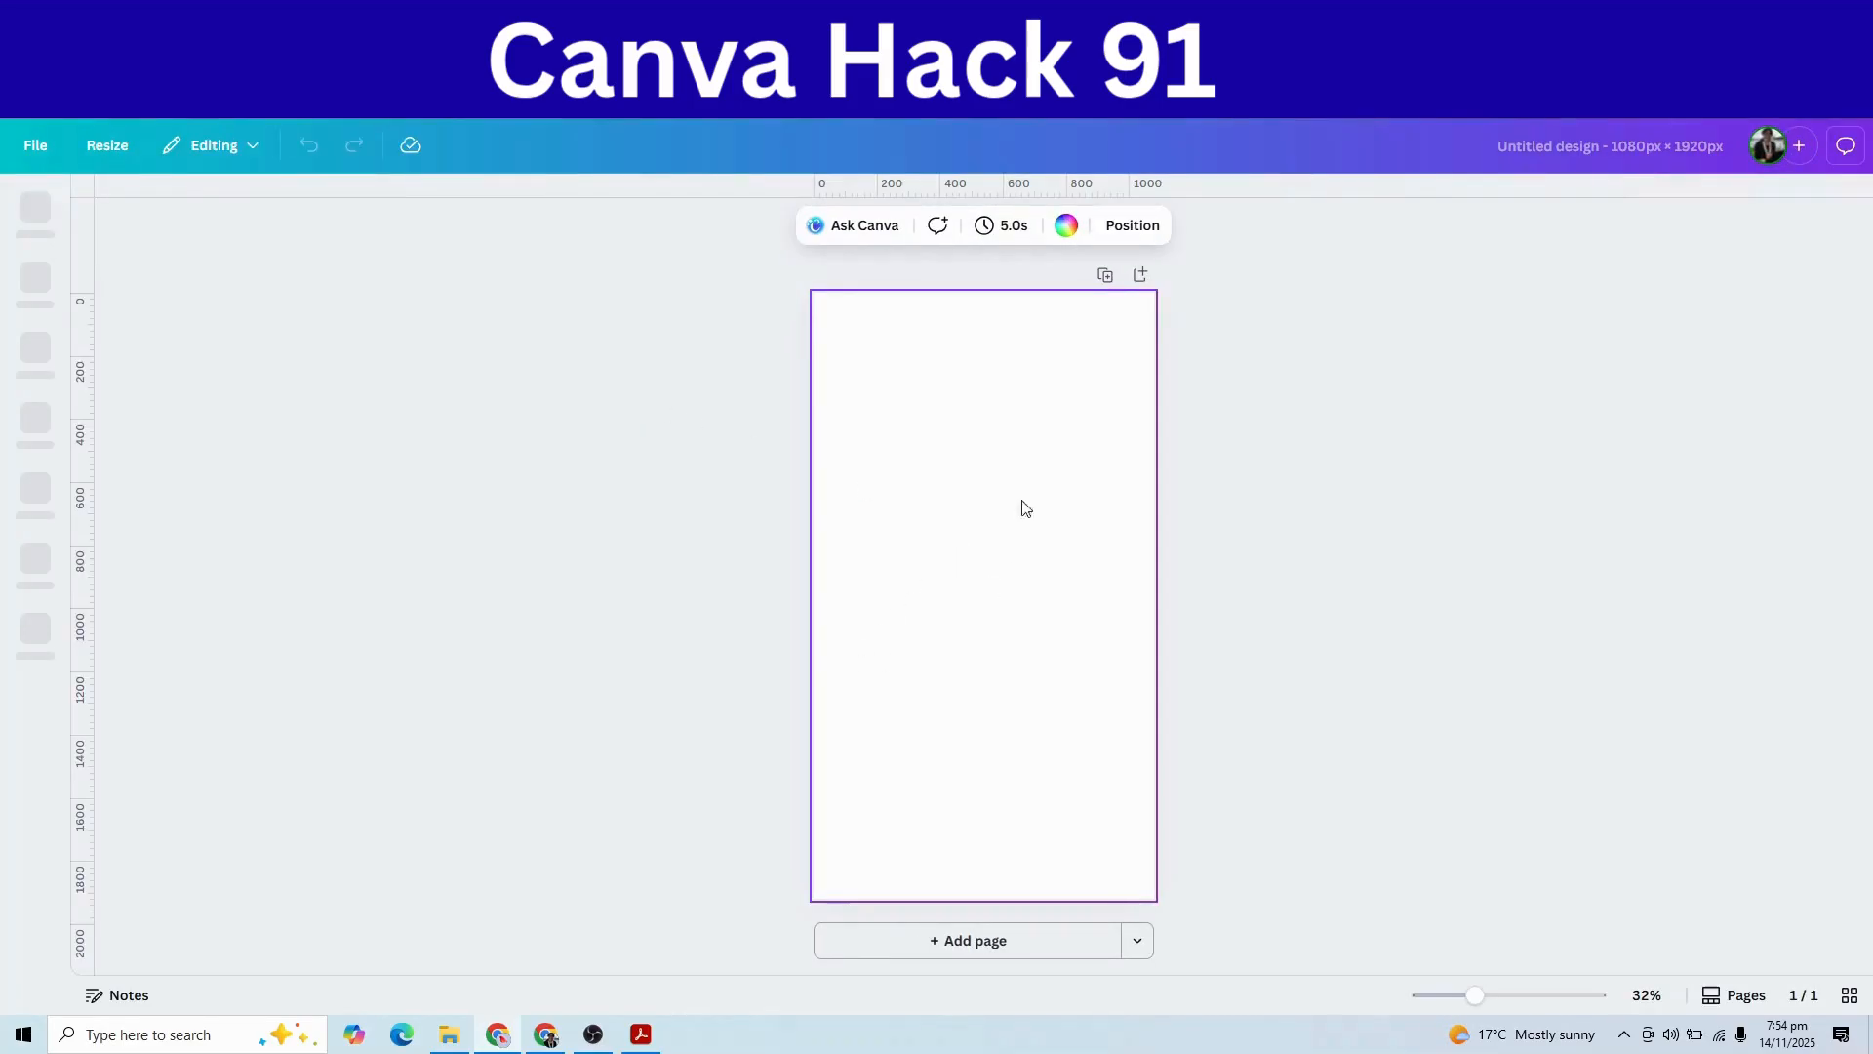
pyautogui.click(1067, 227)
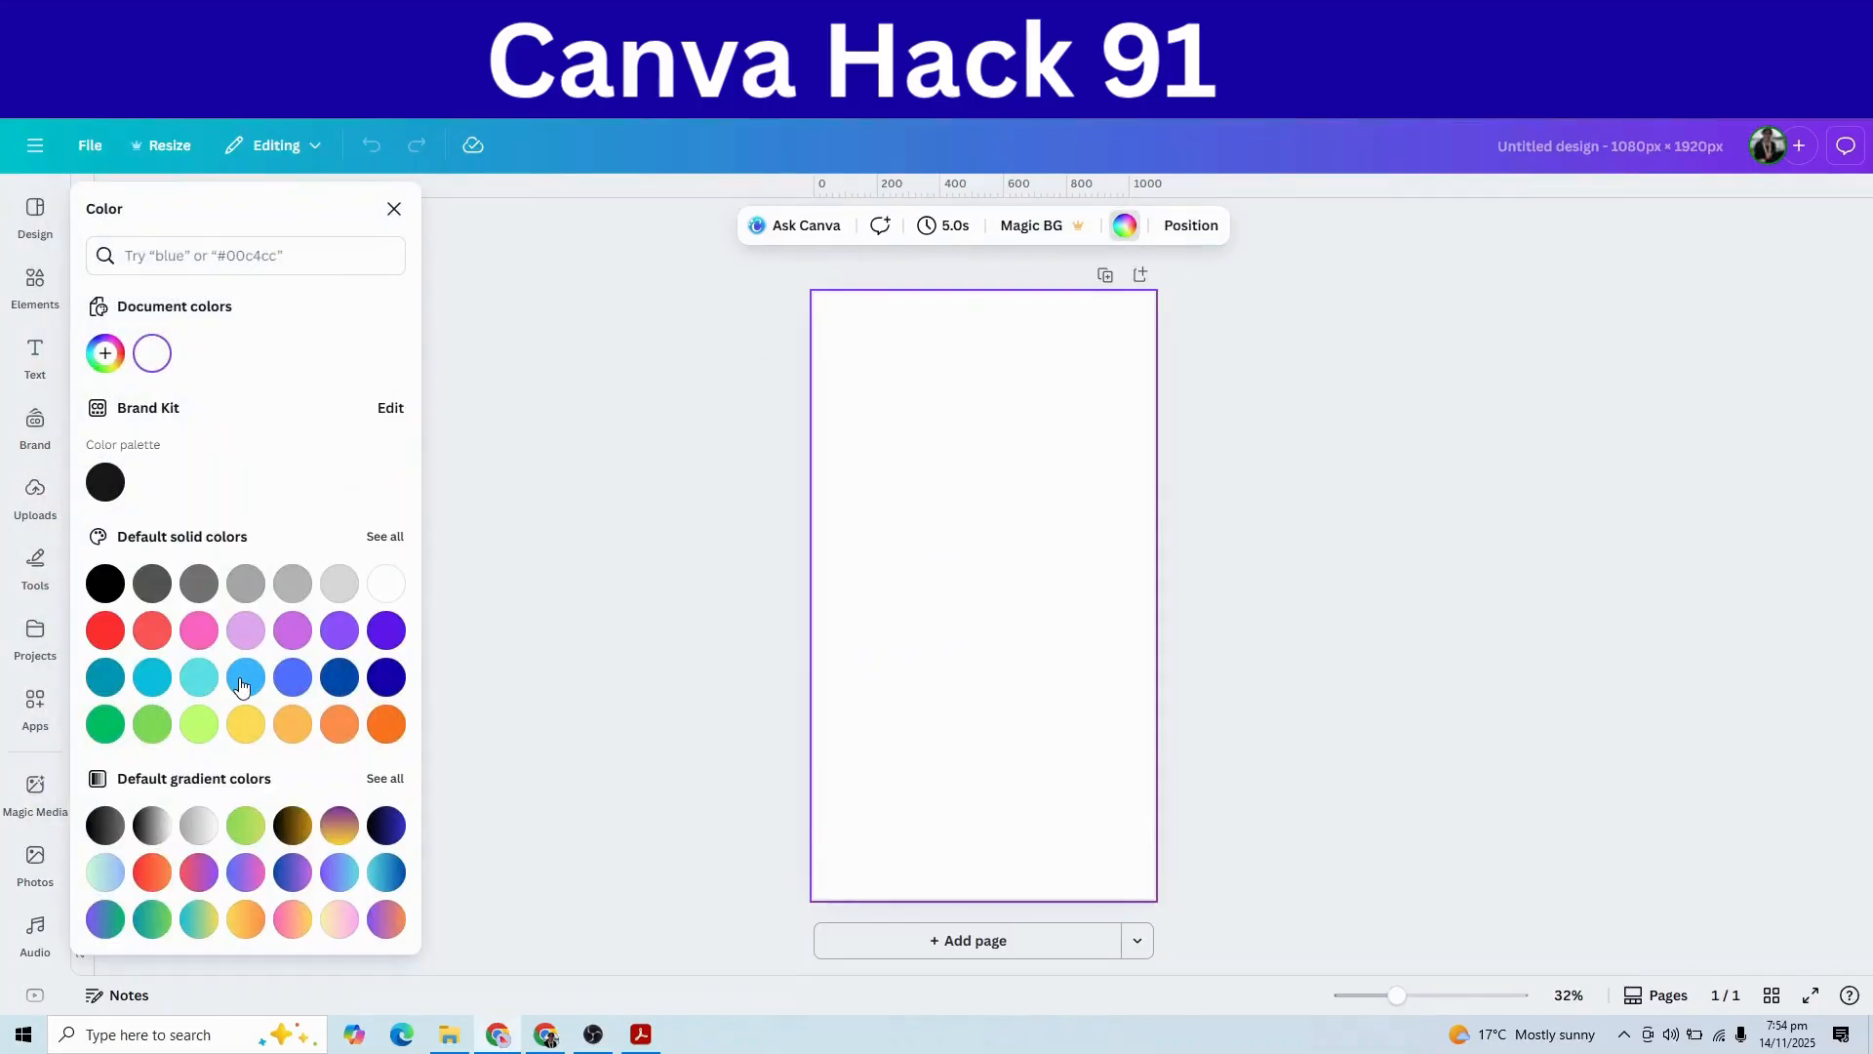
pyautogui.click(332, 639)
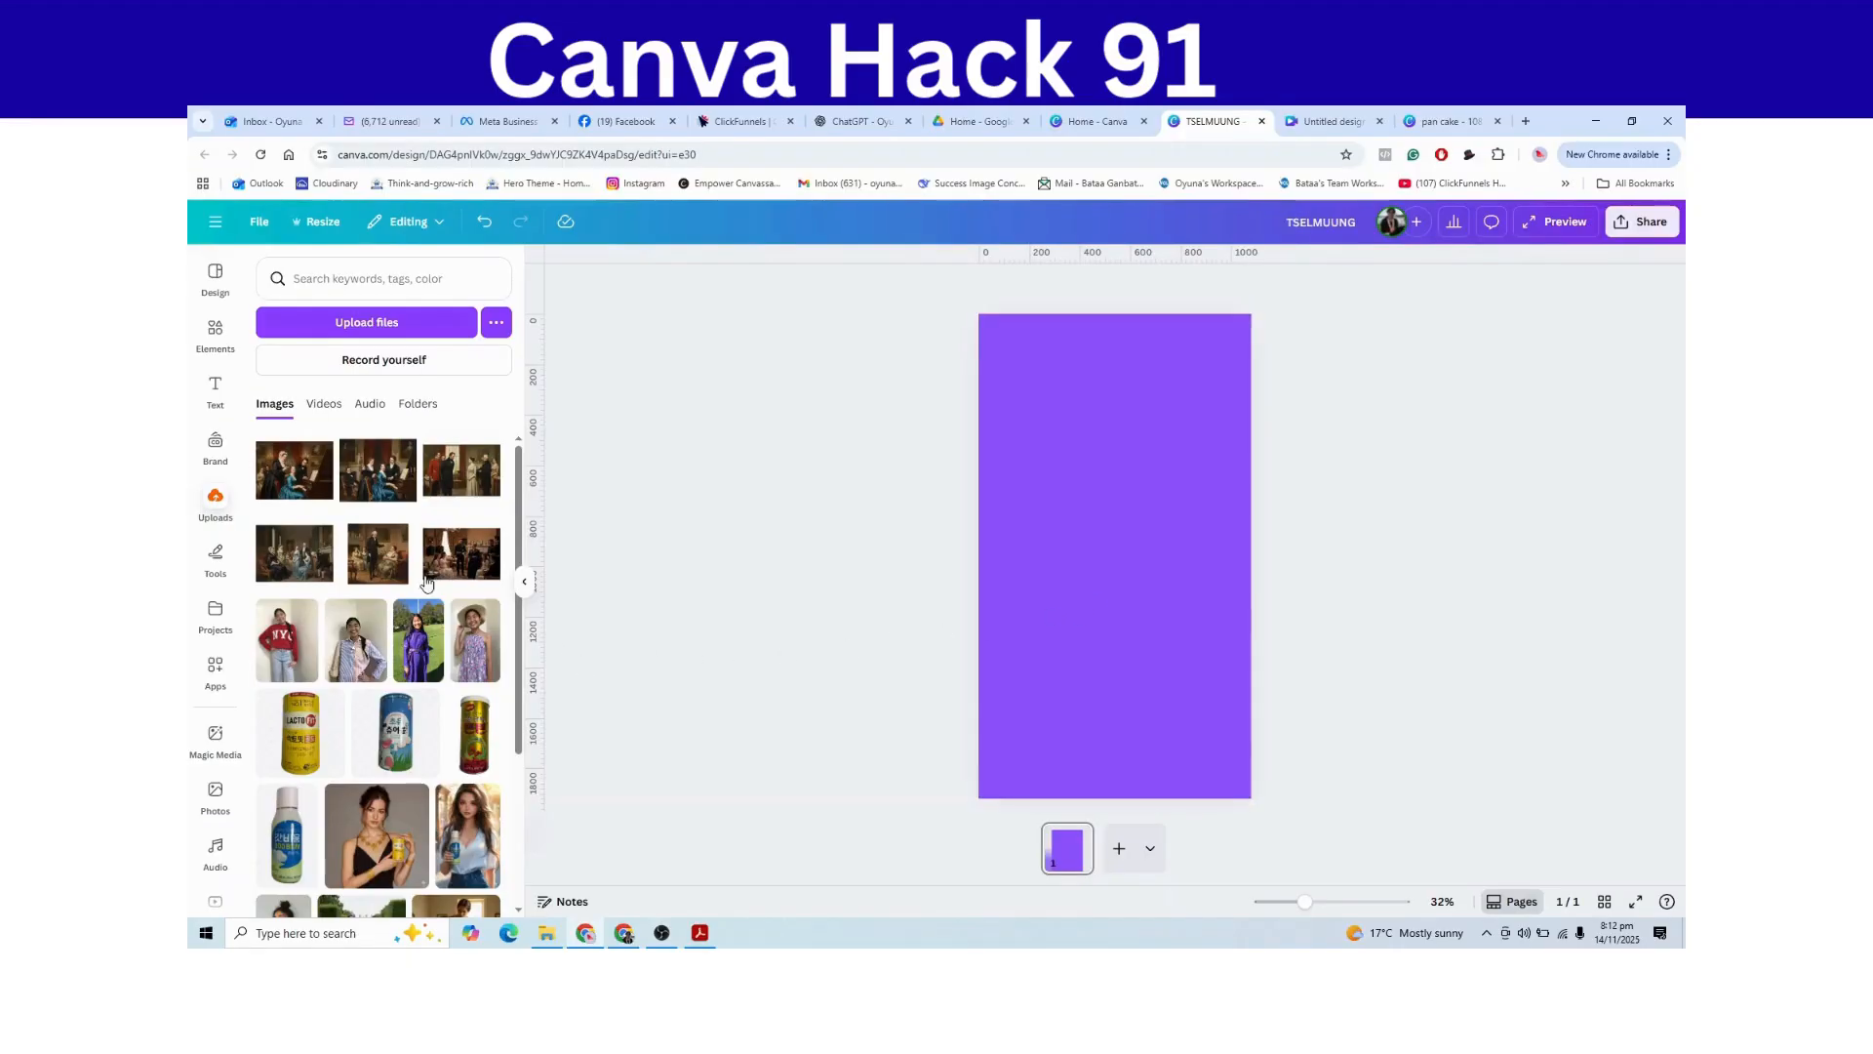
# - Add a circle at the centre of the page, enlarge it to over half the page width, and fill it yellow
pyautogui.click(215, 331)
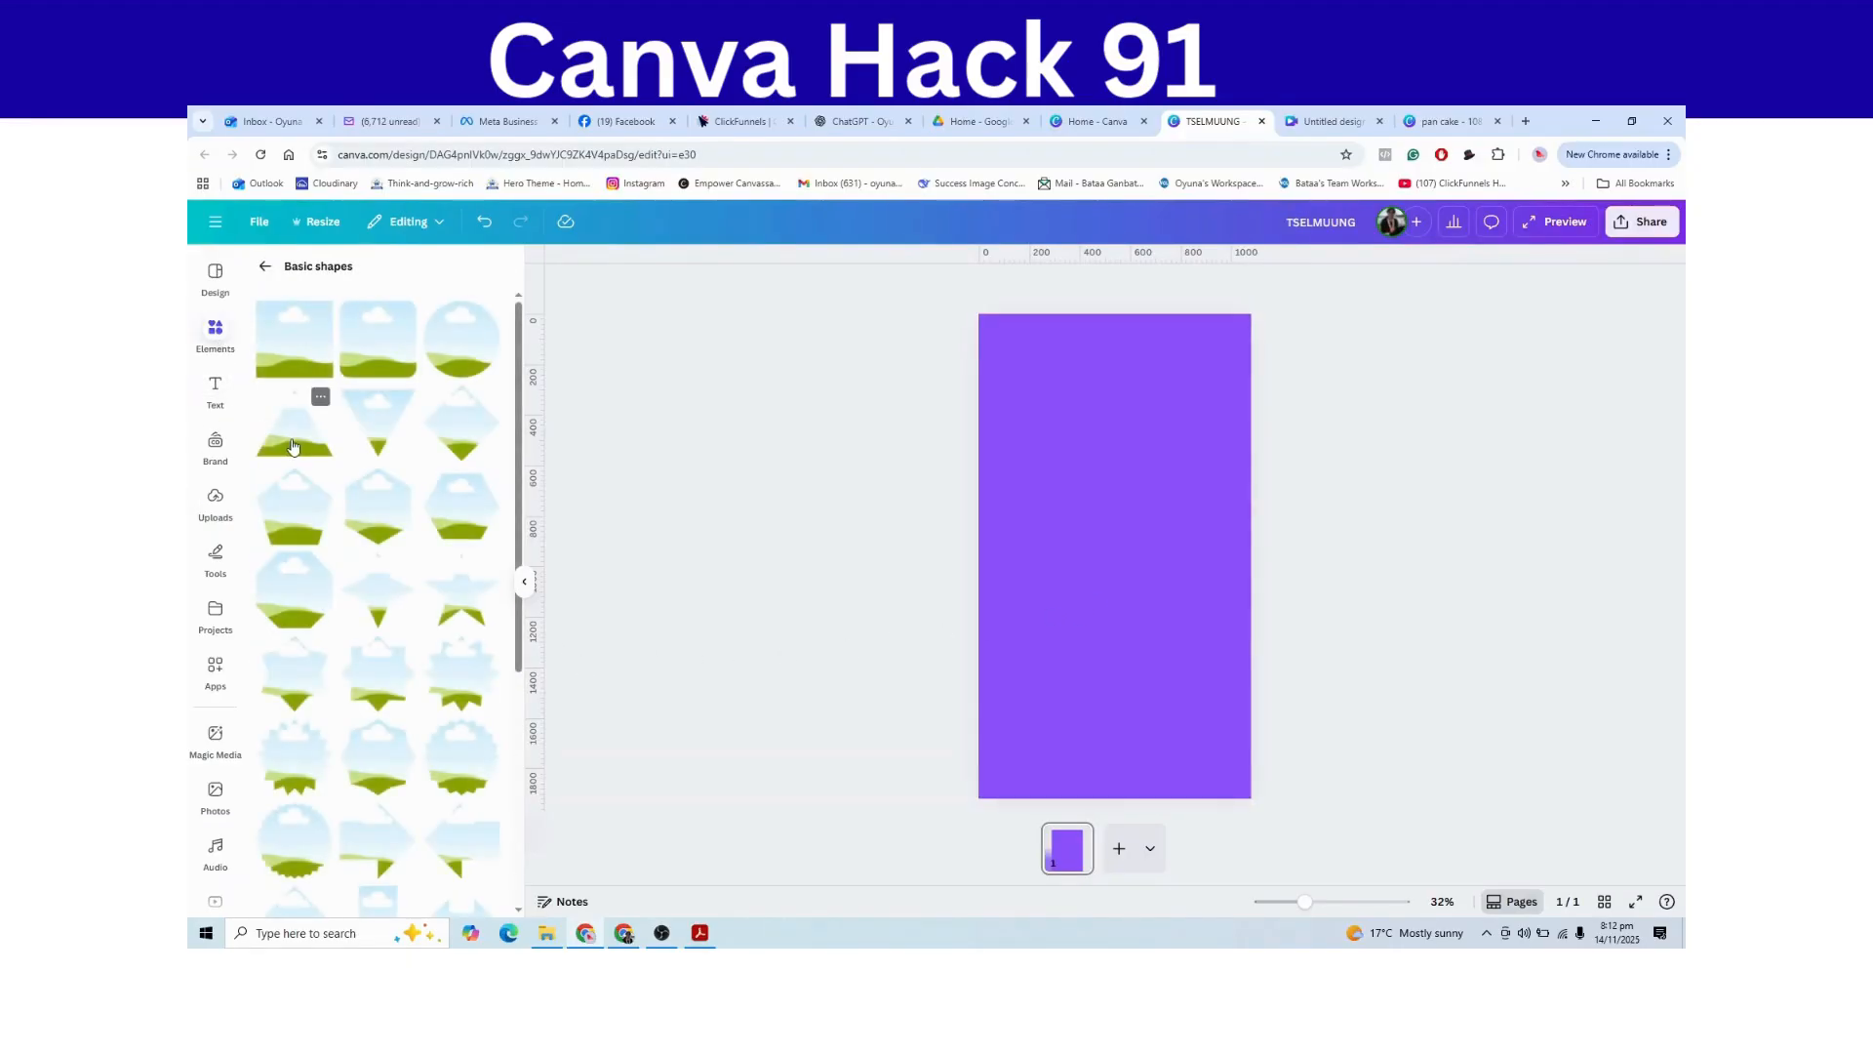
pyautogui.click(264, 268)
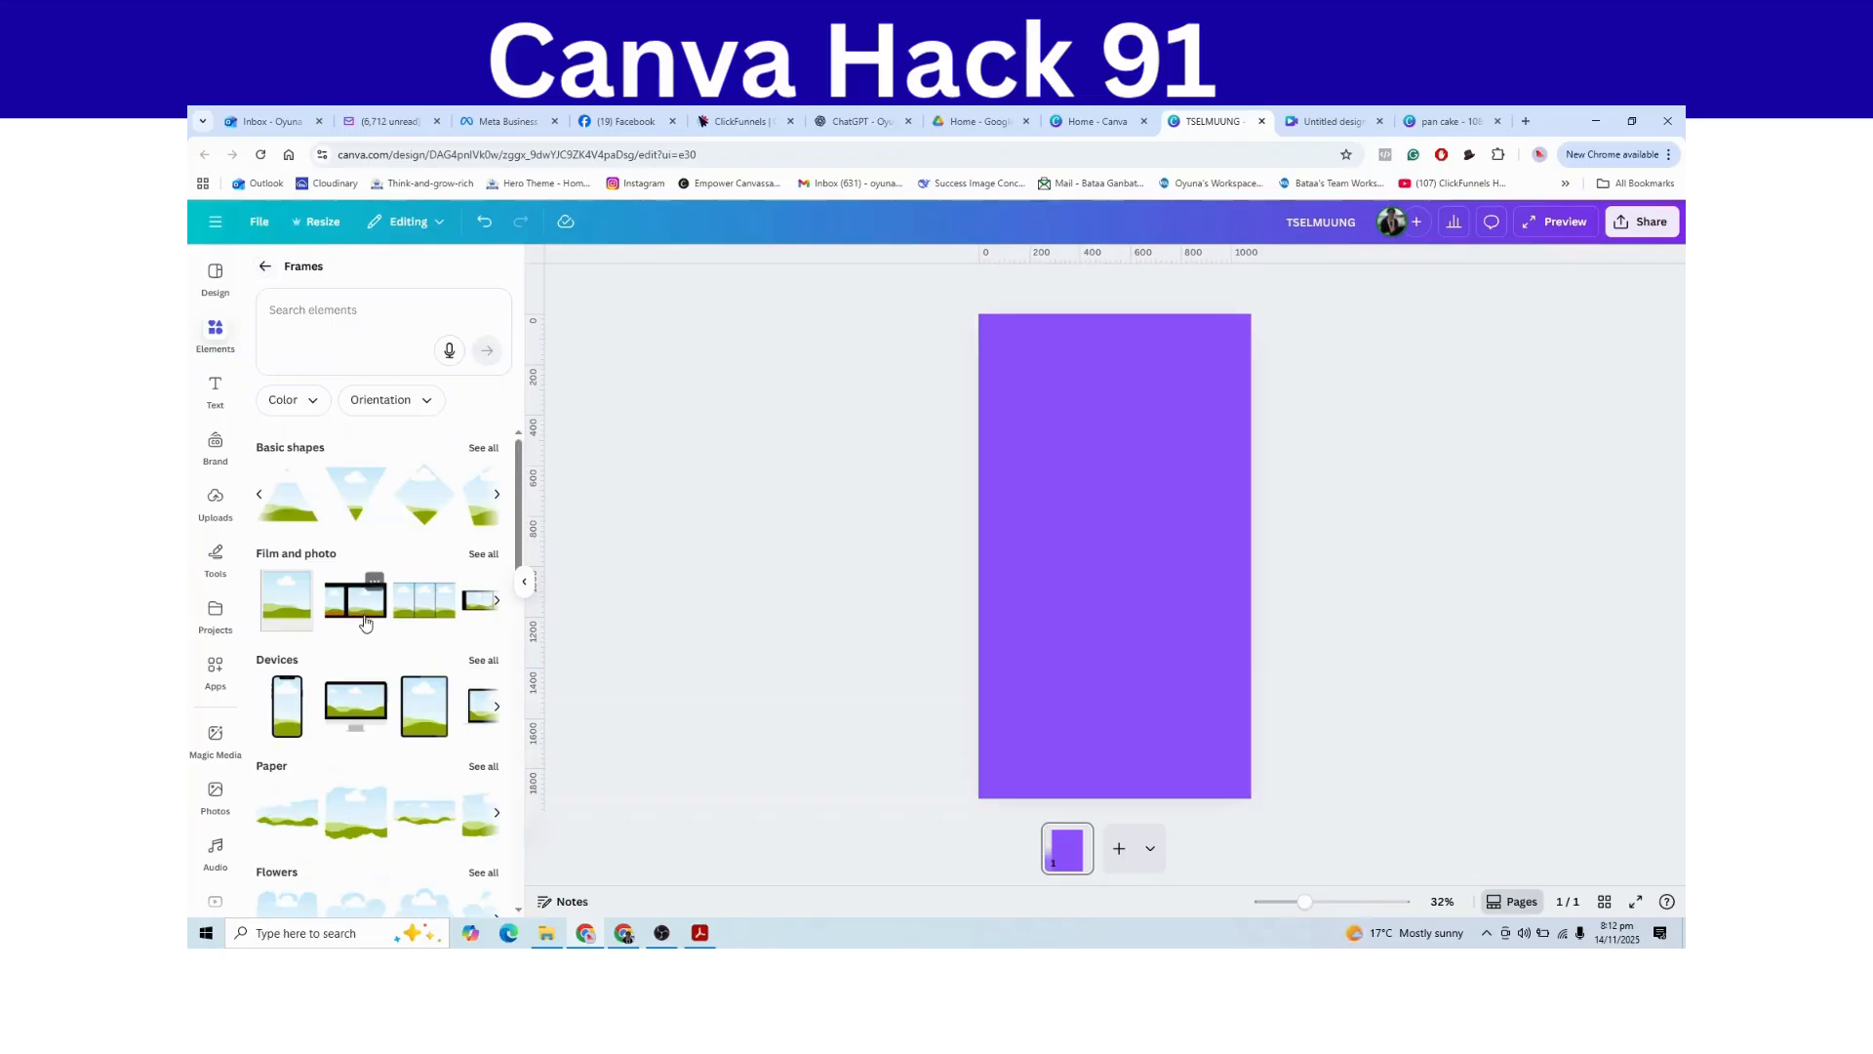
pyautogui.click(264, 267)
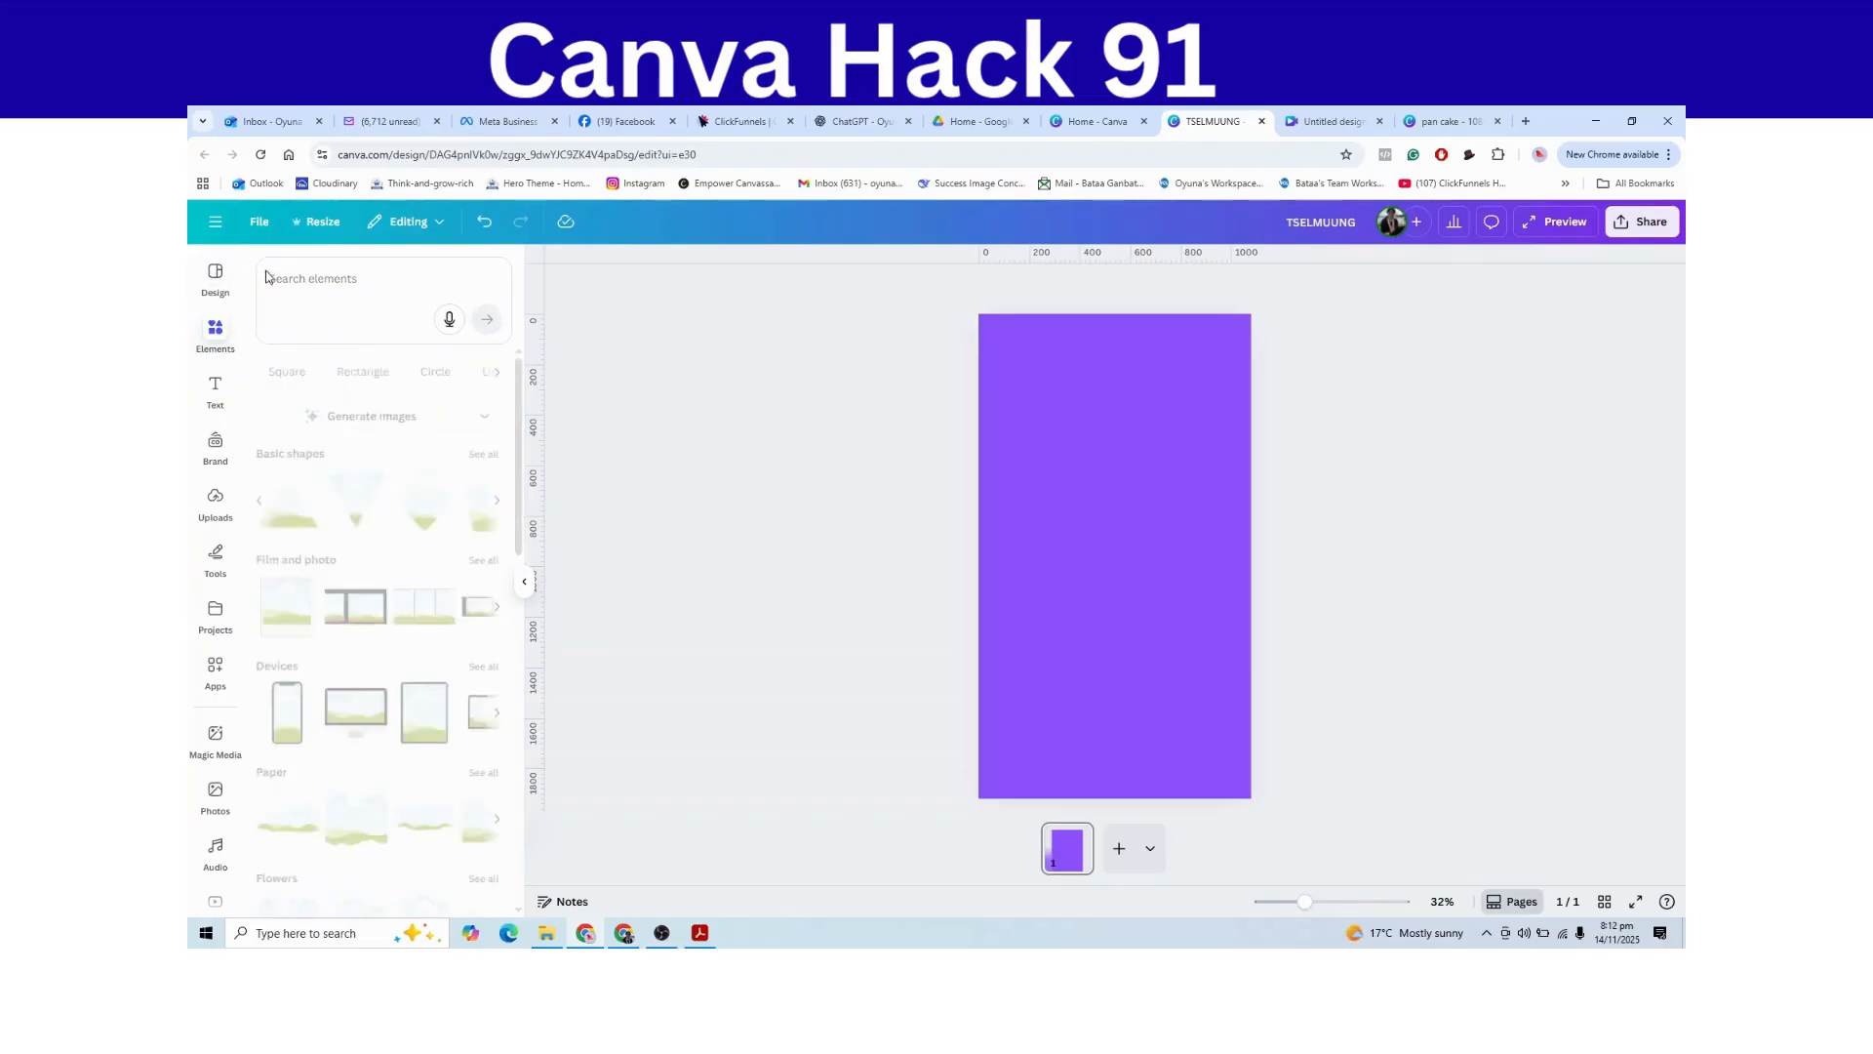
pyautogui.click(357, 501)
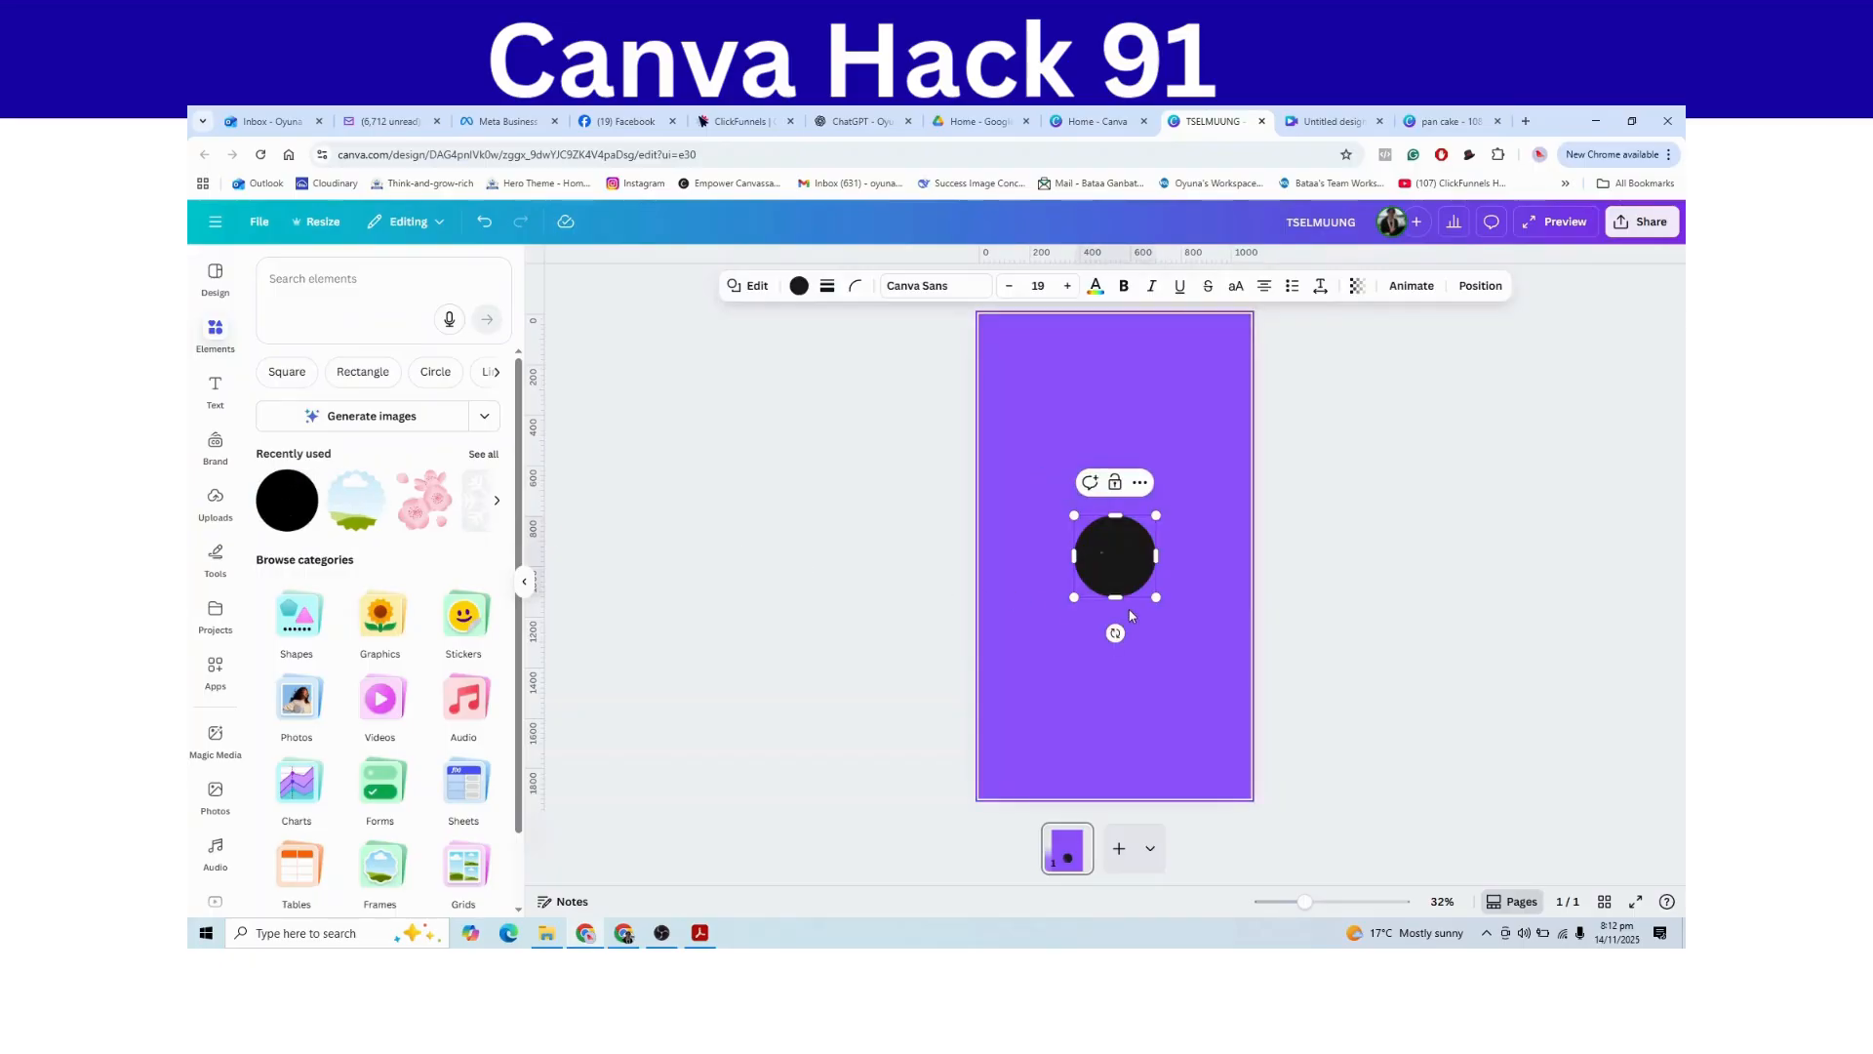
pyautogui.moveTo(1070, 599); pyautogui.dragTo(1100, 573)
pyautogui.moveTo(1041, 634); pyautogui.dragTo(1004, 669)
pyautogui.moveTo(1092, 598); pyautogui.dragTo(1105, 589)
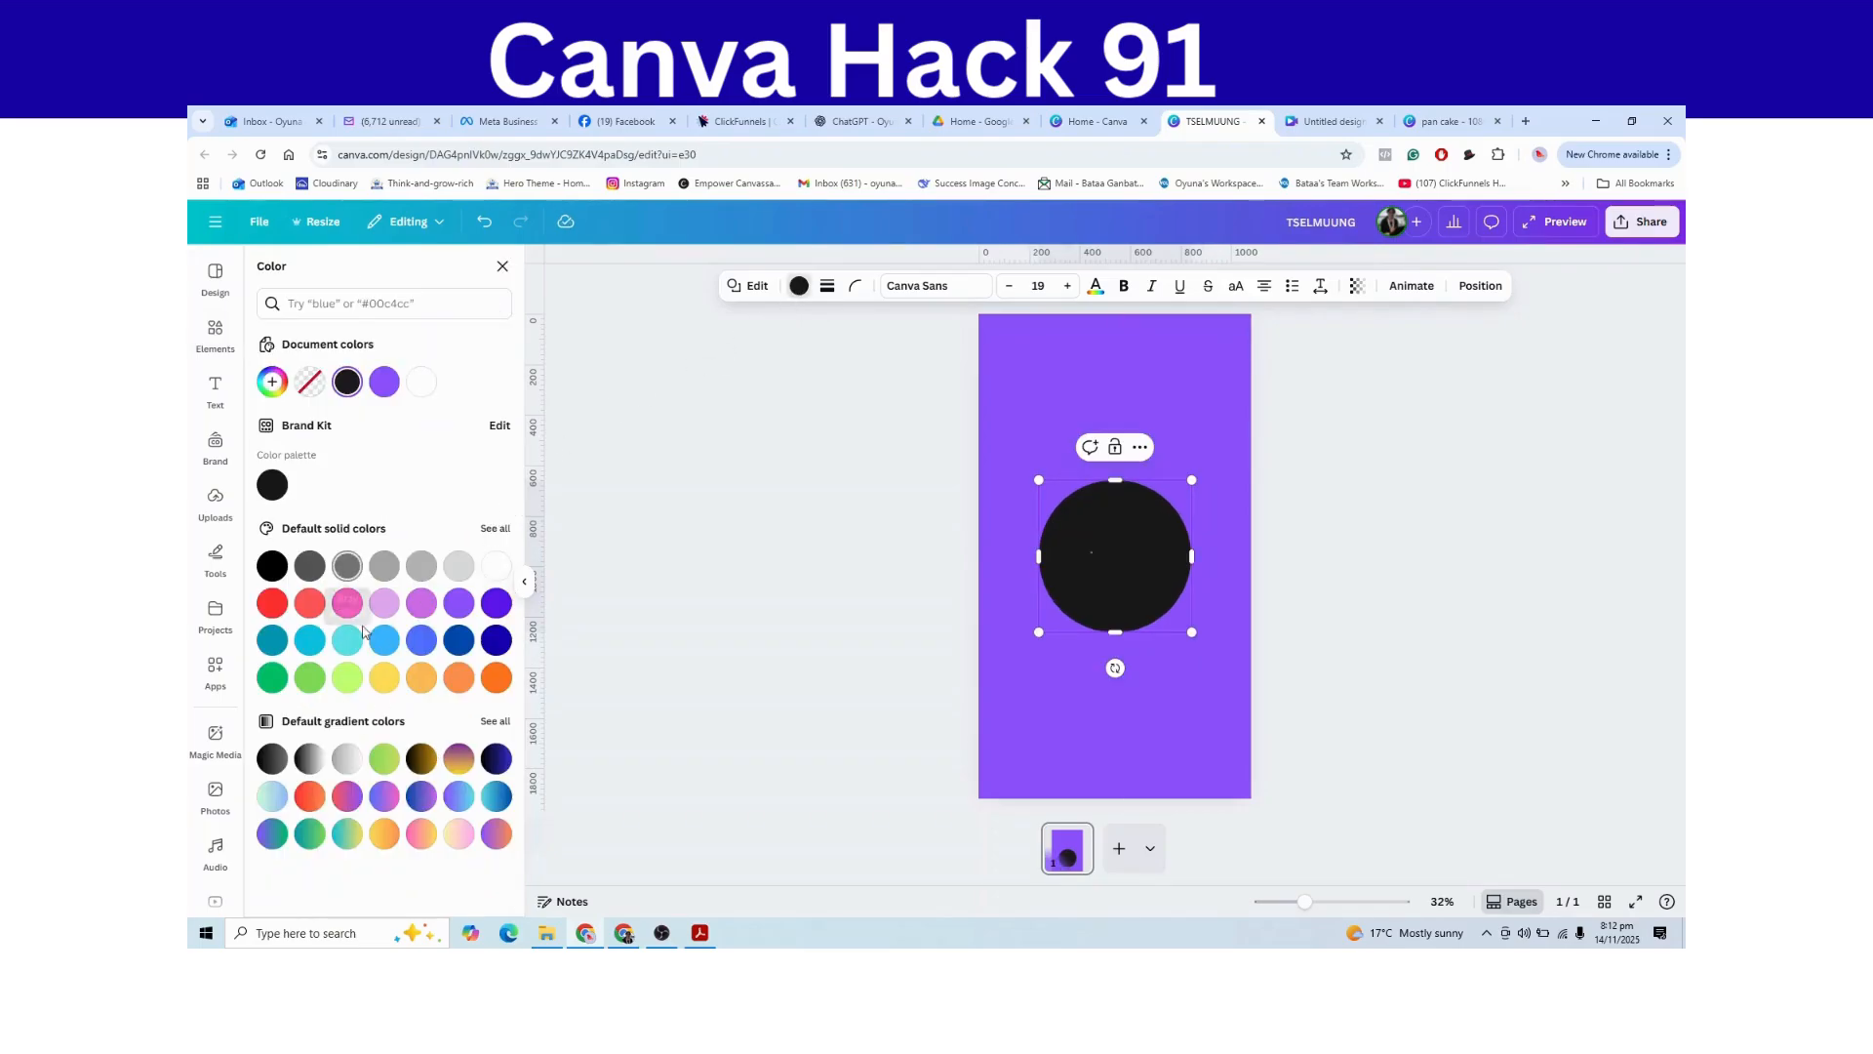
pyautogui.click(390, 683)
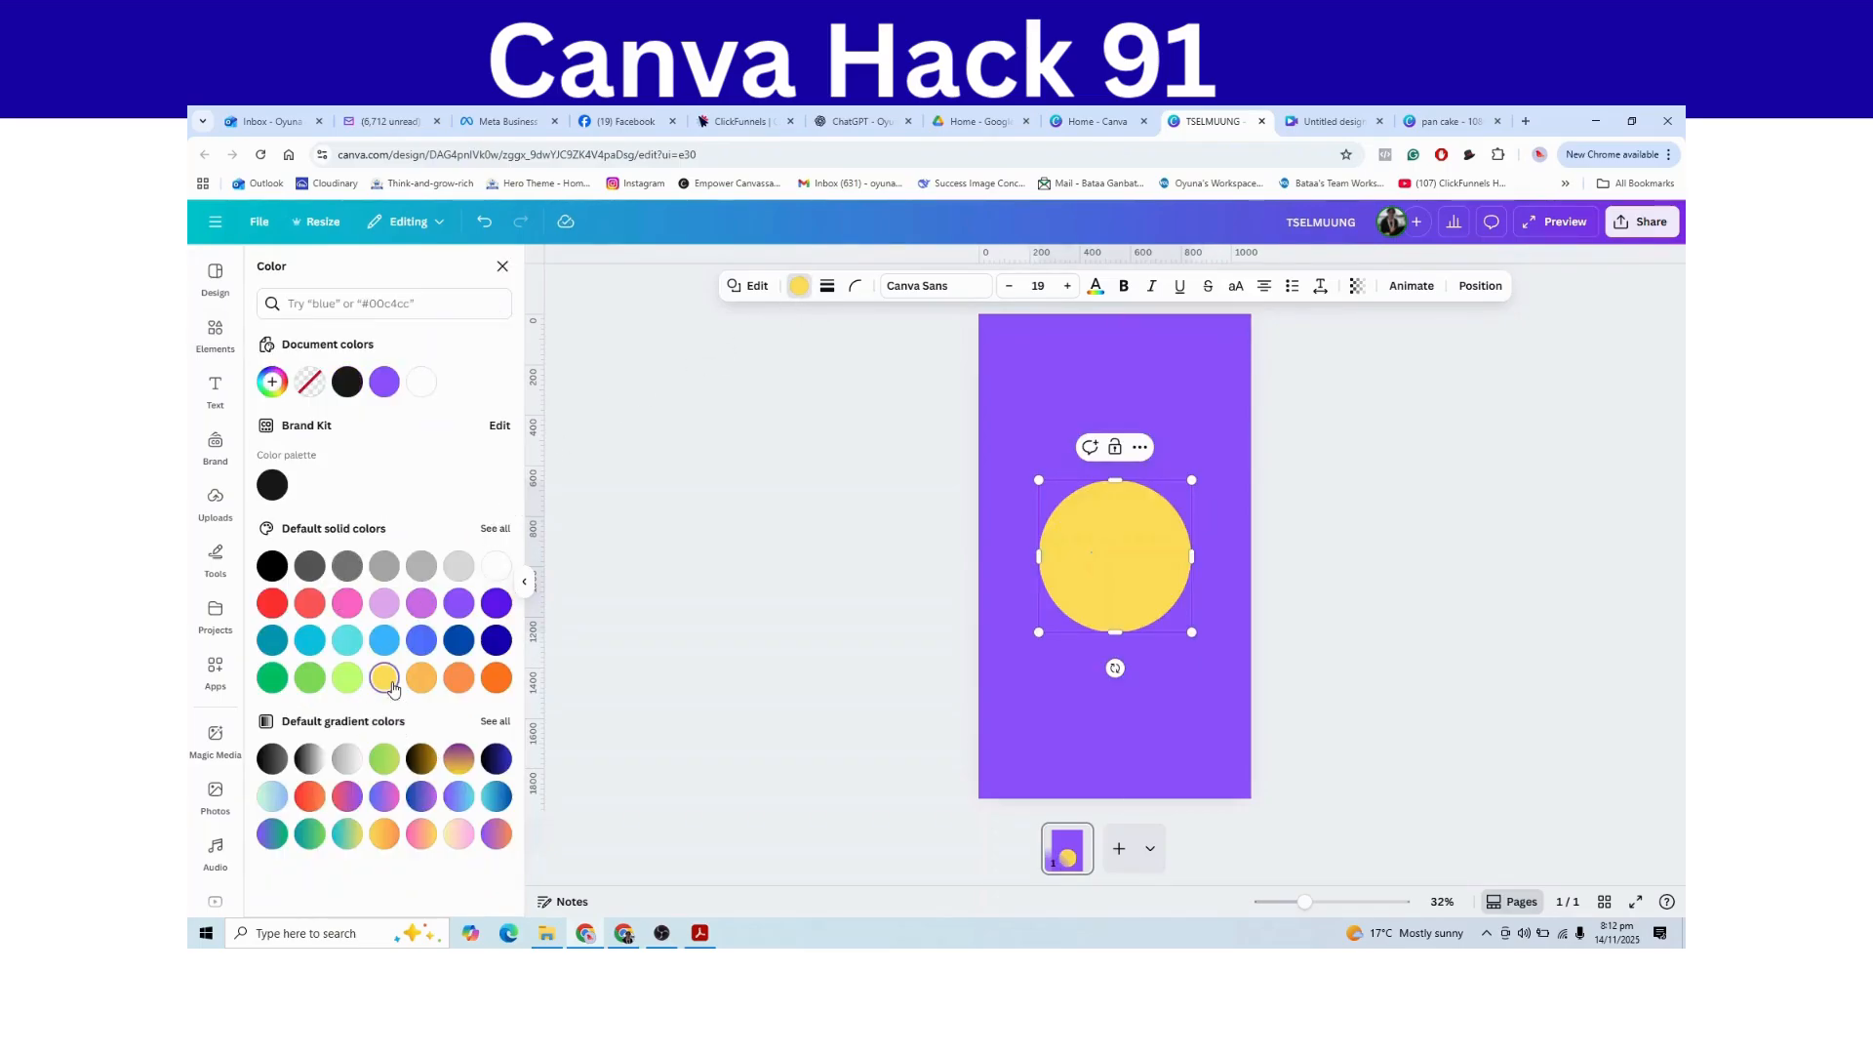
# - Place a small scalloped circle frame on the yellow circle's top edge and a duplicate on its right edge
pyautogui.click(215, 331)
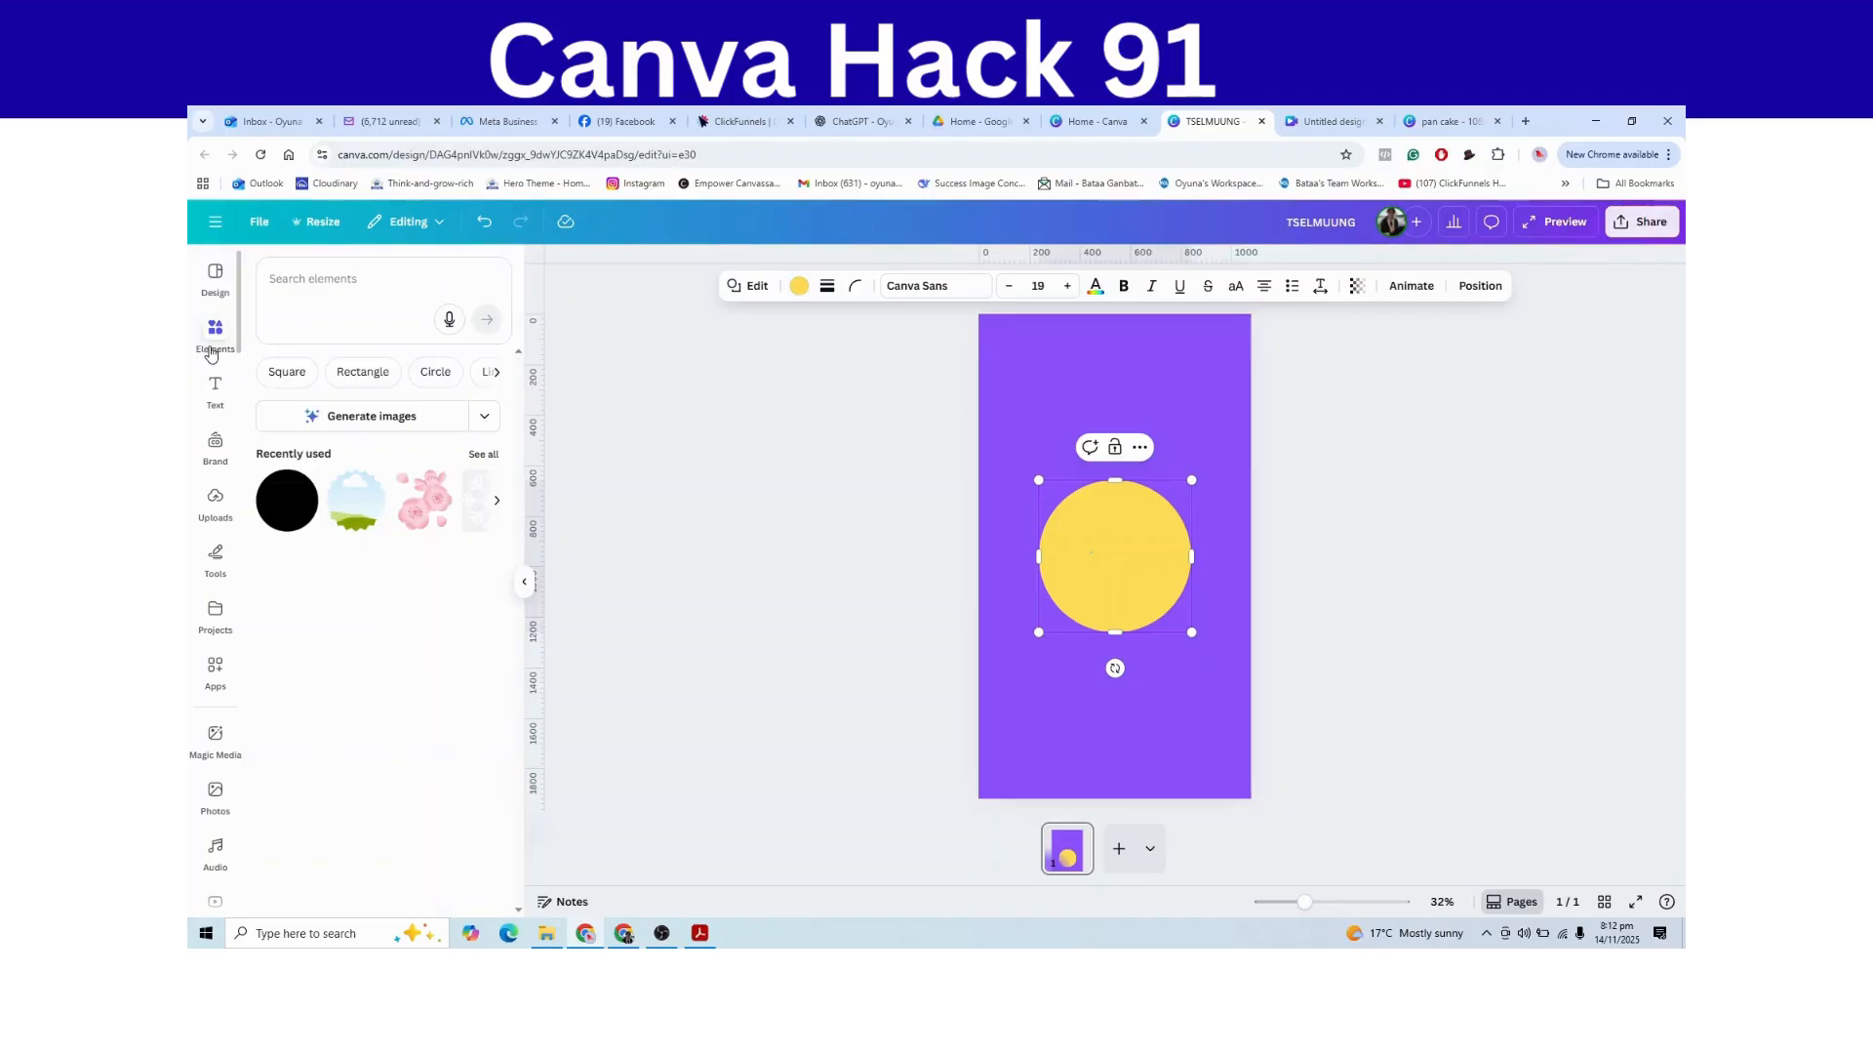
pyautogui.click(356, 505)
pyautogui.moveTo(1044, 626); pyautogui.dragTo(1195, 561)
pyautogui.click(1158, 412)
# - Duplicate the right-hand scalloped frame twice and place the copies on the yellow circle's bottom and left edges
pyautogui.click(1240, 482)
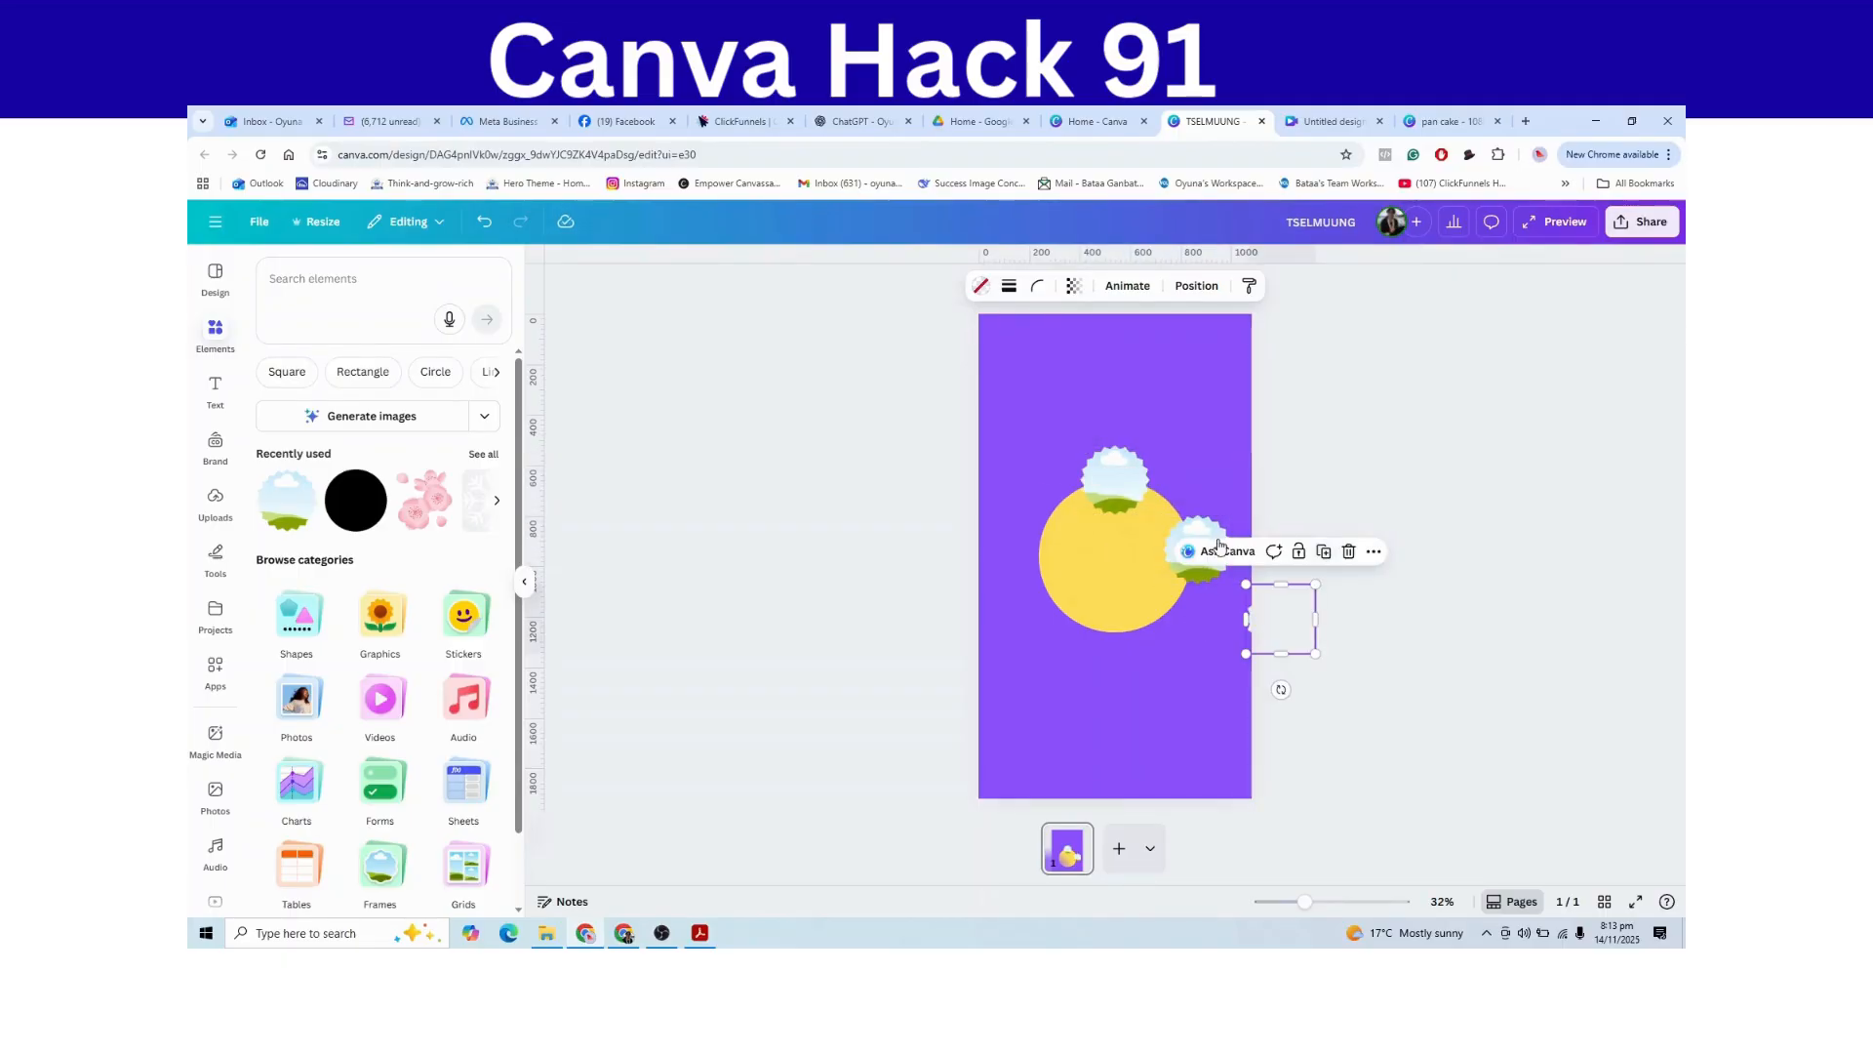
pyautogui.moveTo(1291, 627); pyautogui.dragTo(1127, 627)
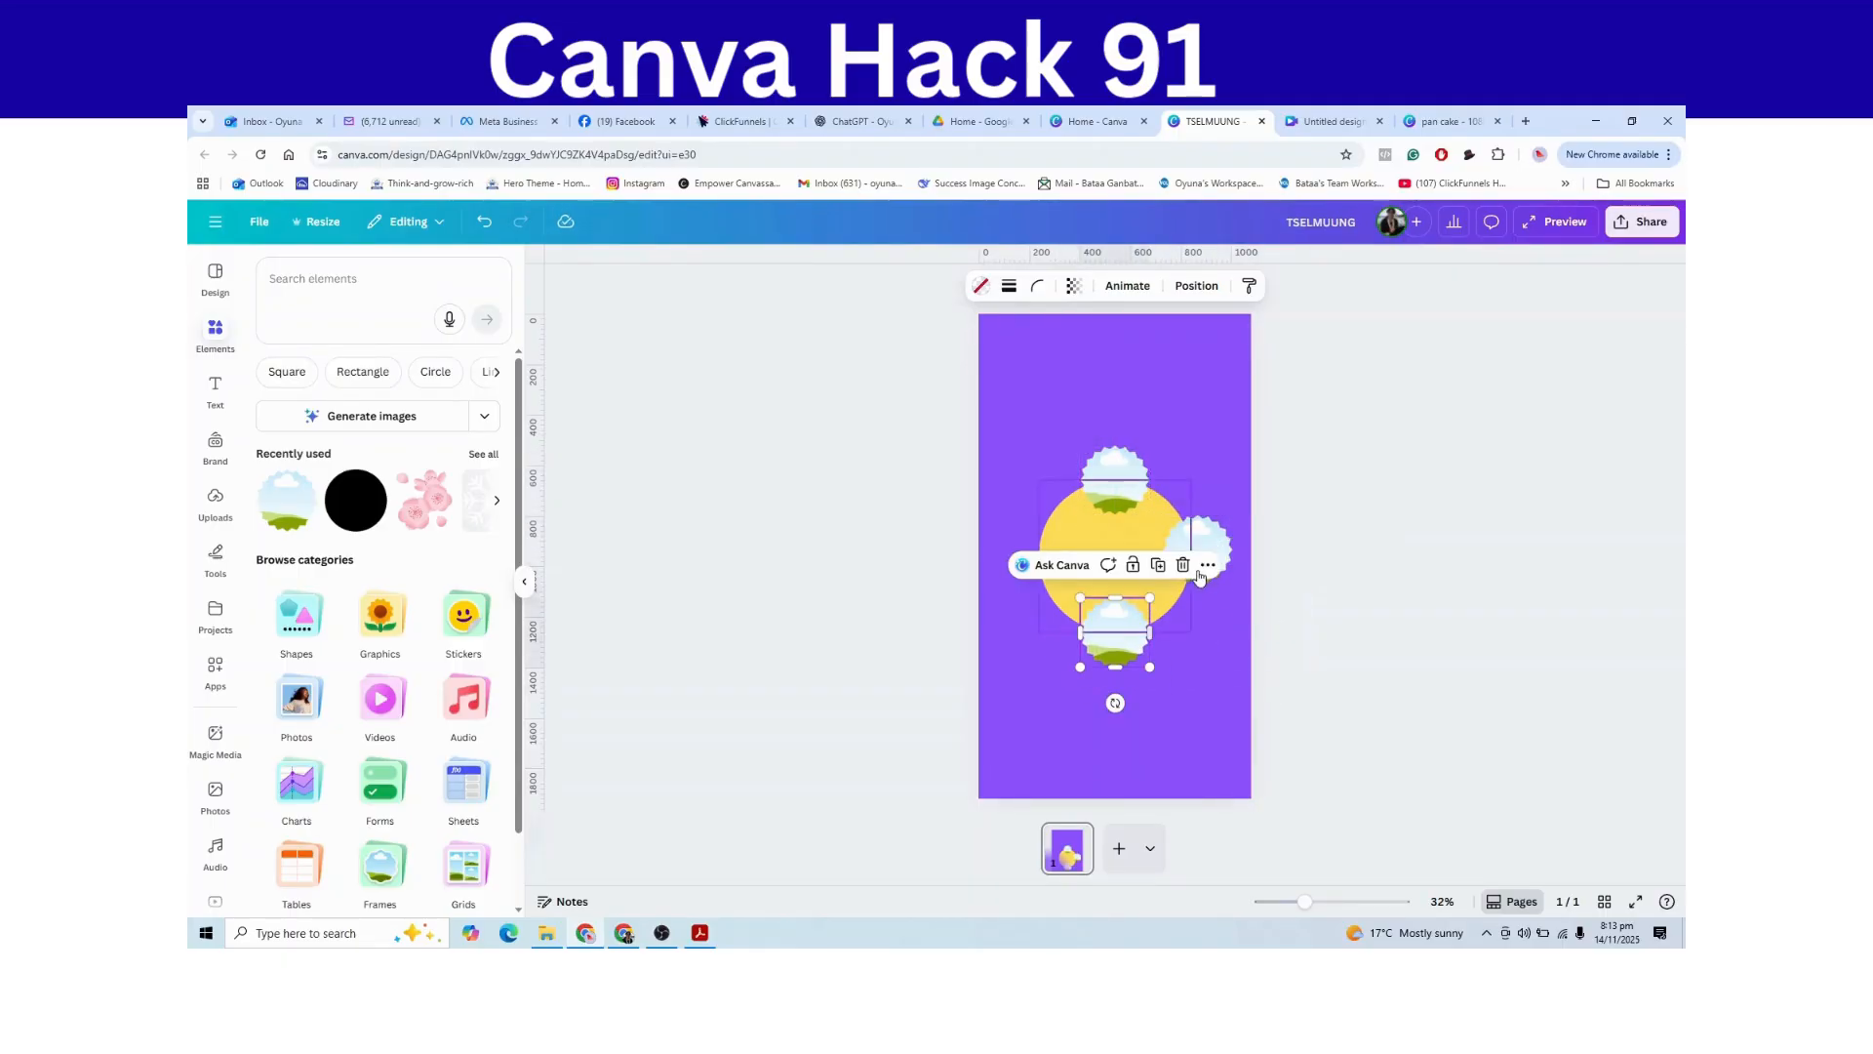
pyautogui.click(1199, 547)
pyautogui.click(1240, 482)
pyautogui.moveTo(1210, 557); pyautogui.dragTo(1032, 572)
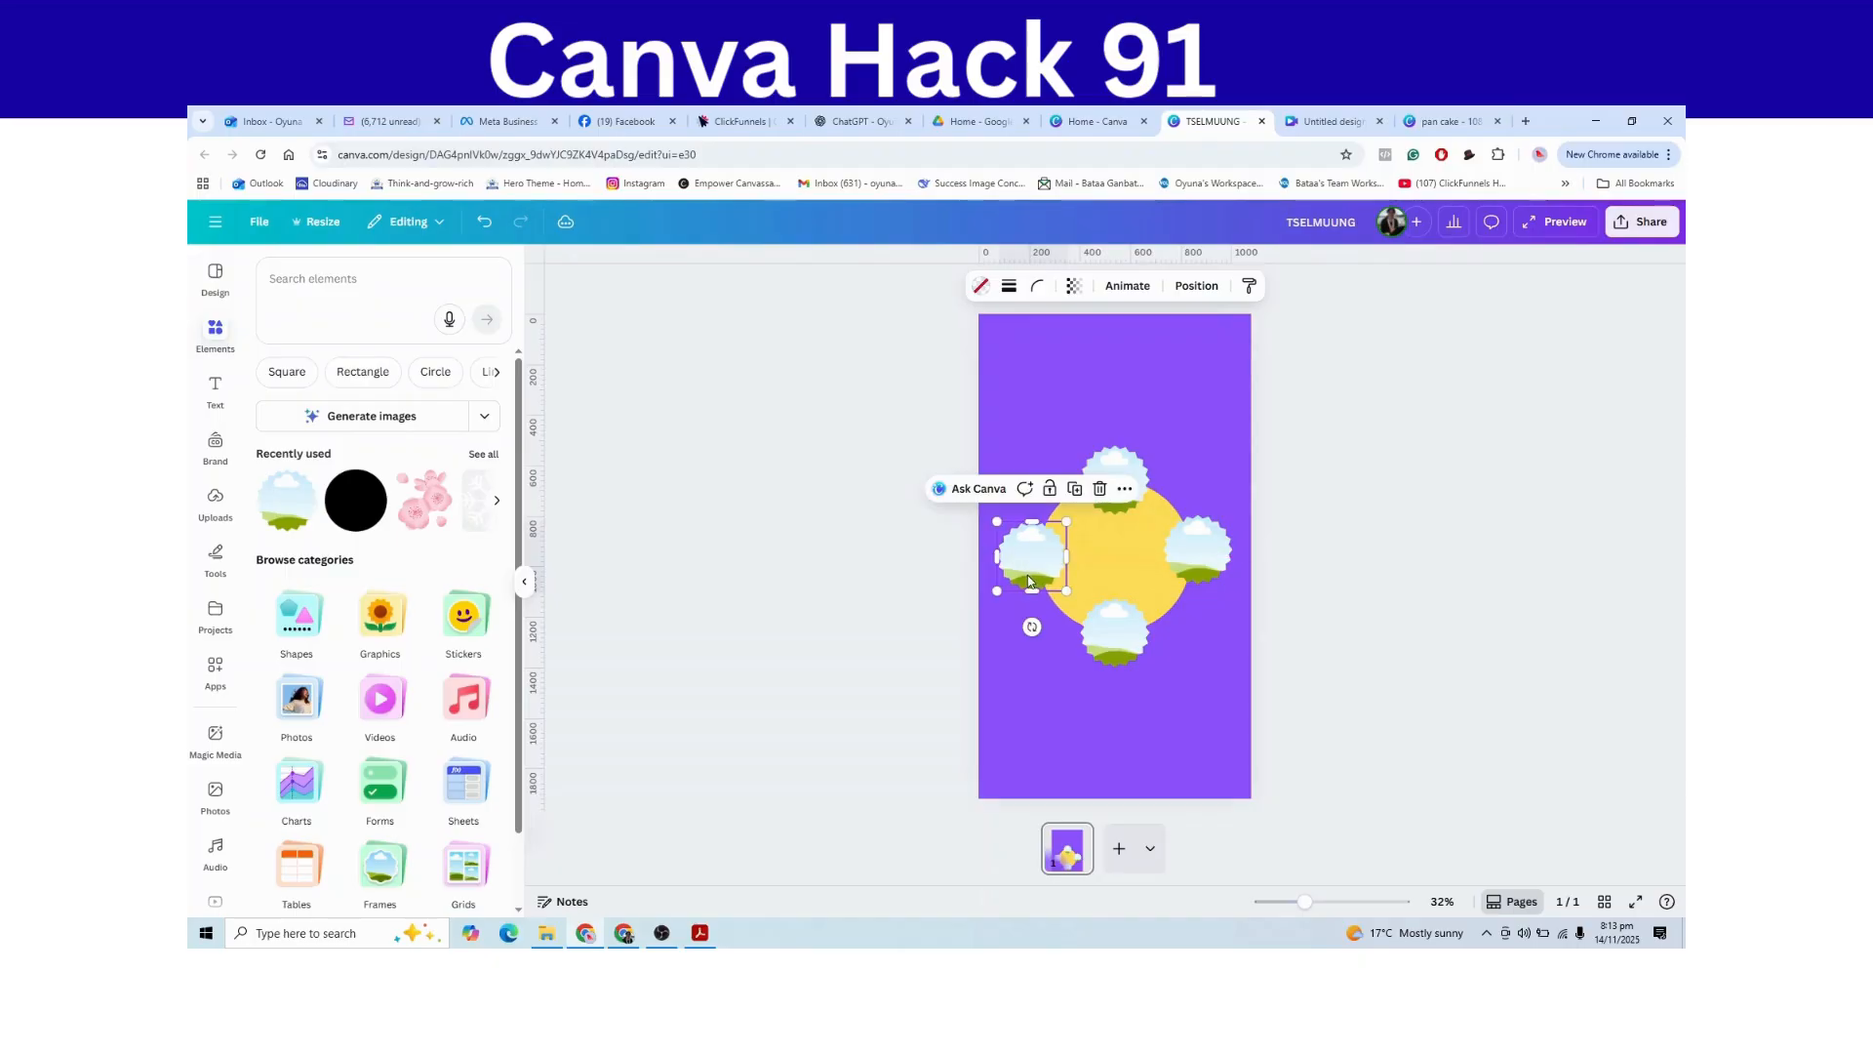
# - Fill the top frame with the uploaded photo of the girl in the straw hat and reposition it to show her face
pyautogui.click(213, 522)
pyautogui.moveTo(430, 644); pyautogui.dragTo(1114, 490)
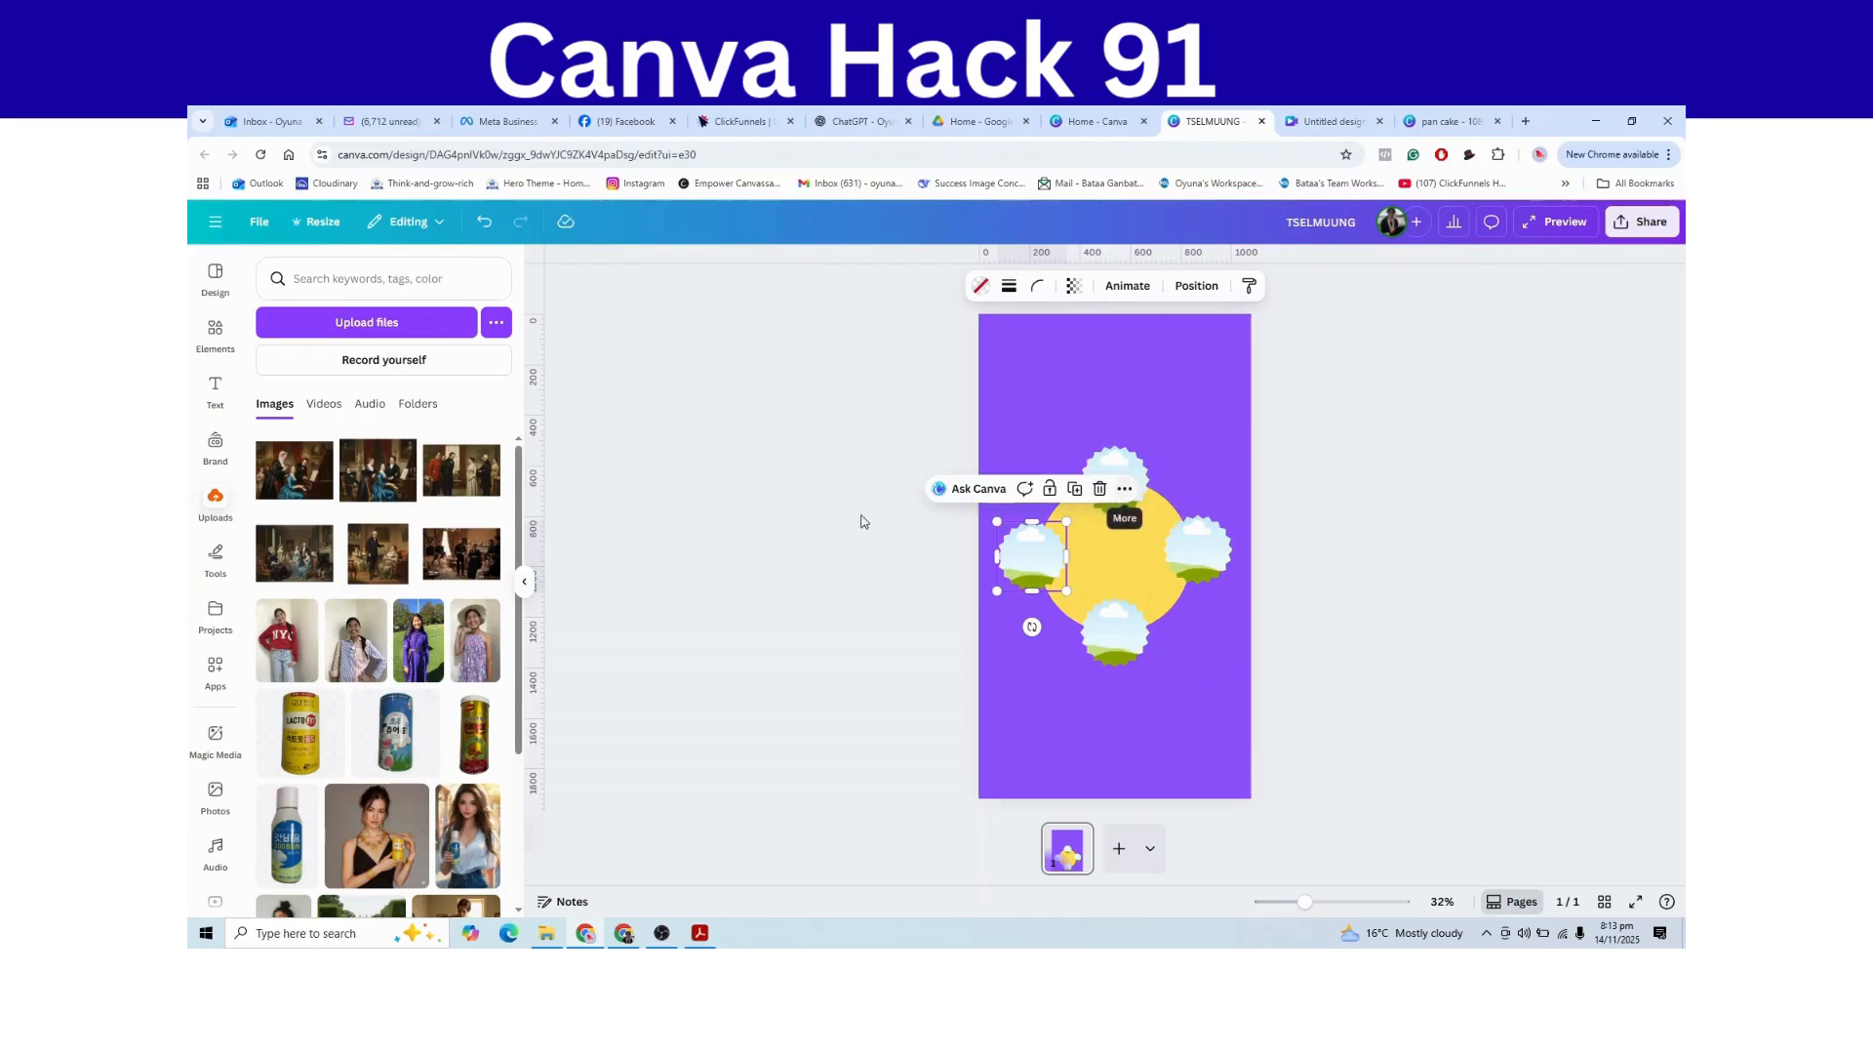
pyautogui.moveTo(476, 636); pyautogui.dragTo(1113, 500)
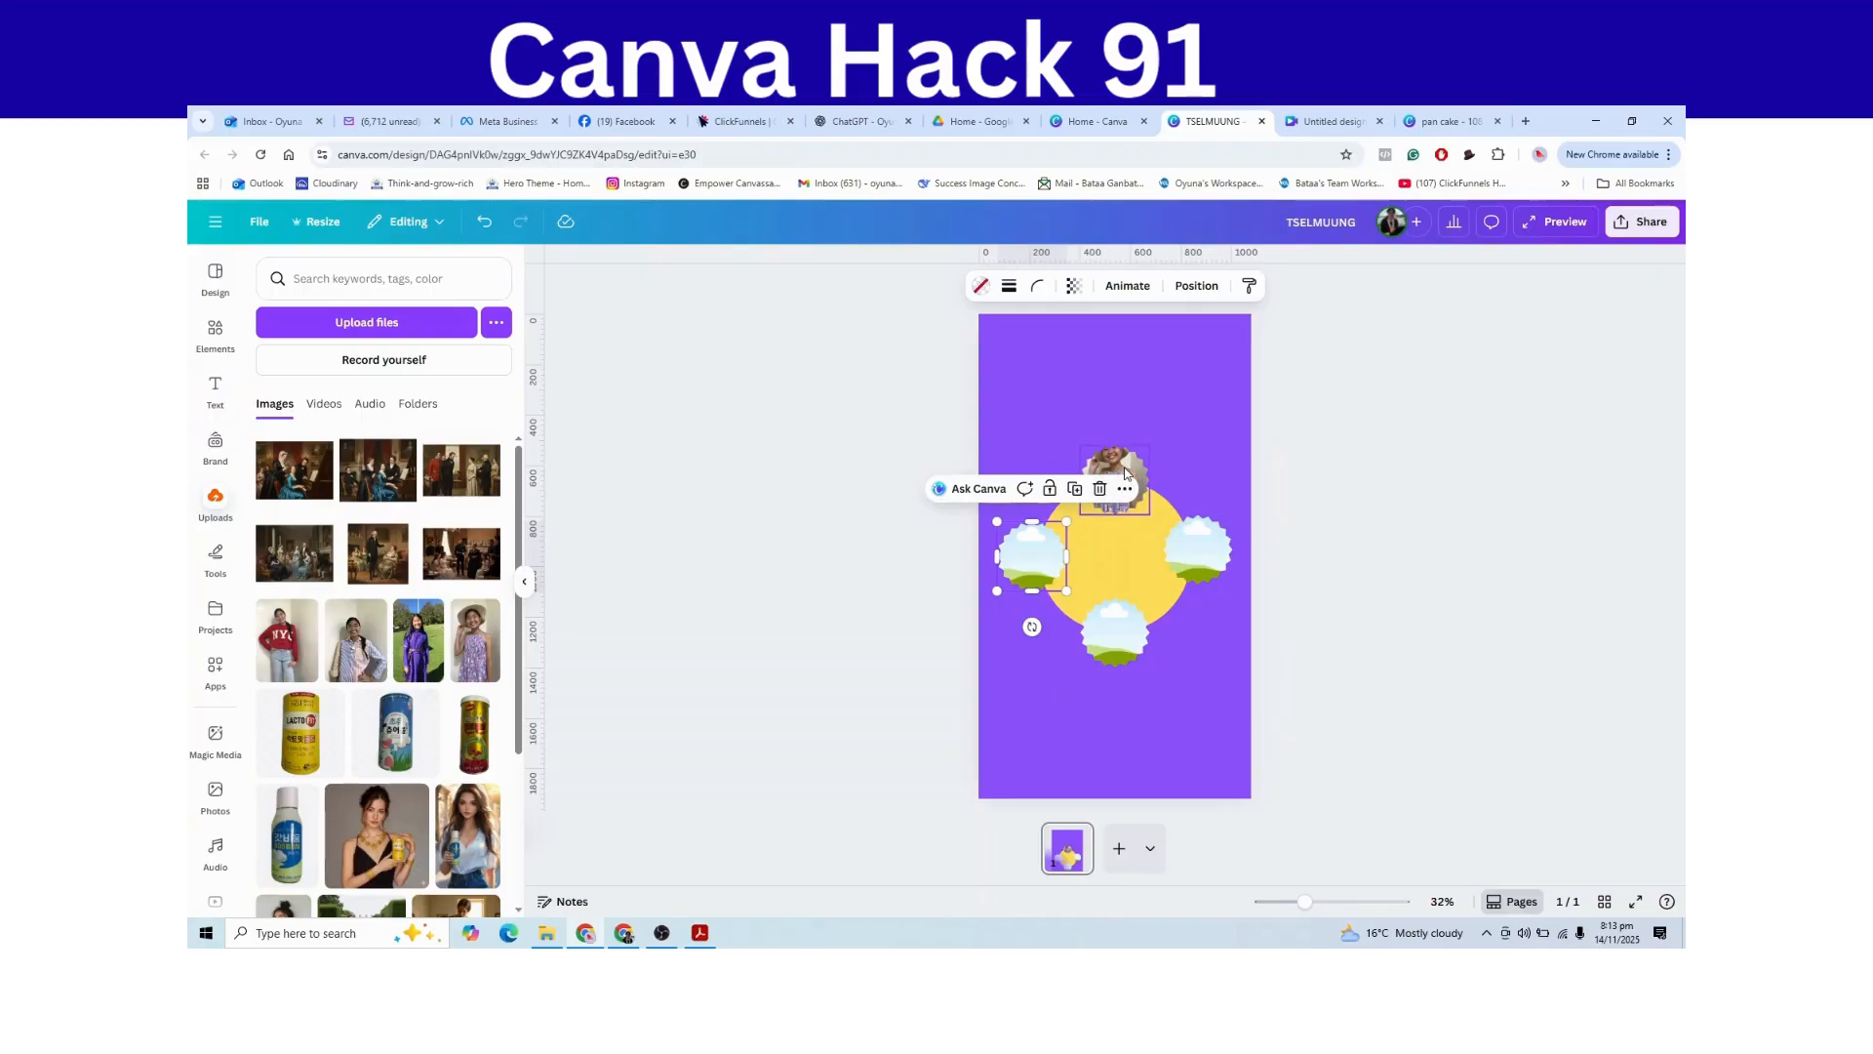
pyautogui.click(1125, 475)
pyautogui.doubleClick(1122, 483)
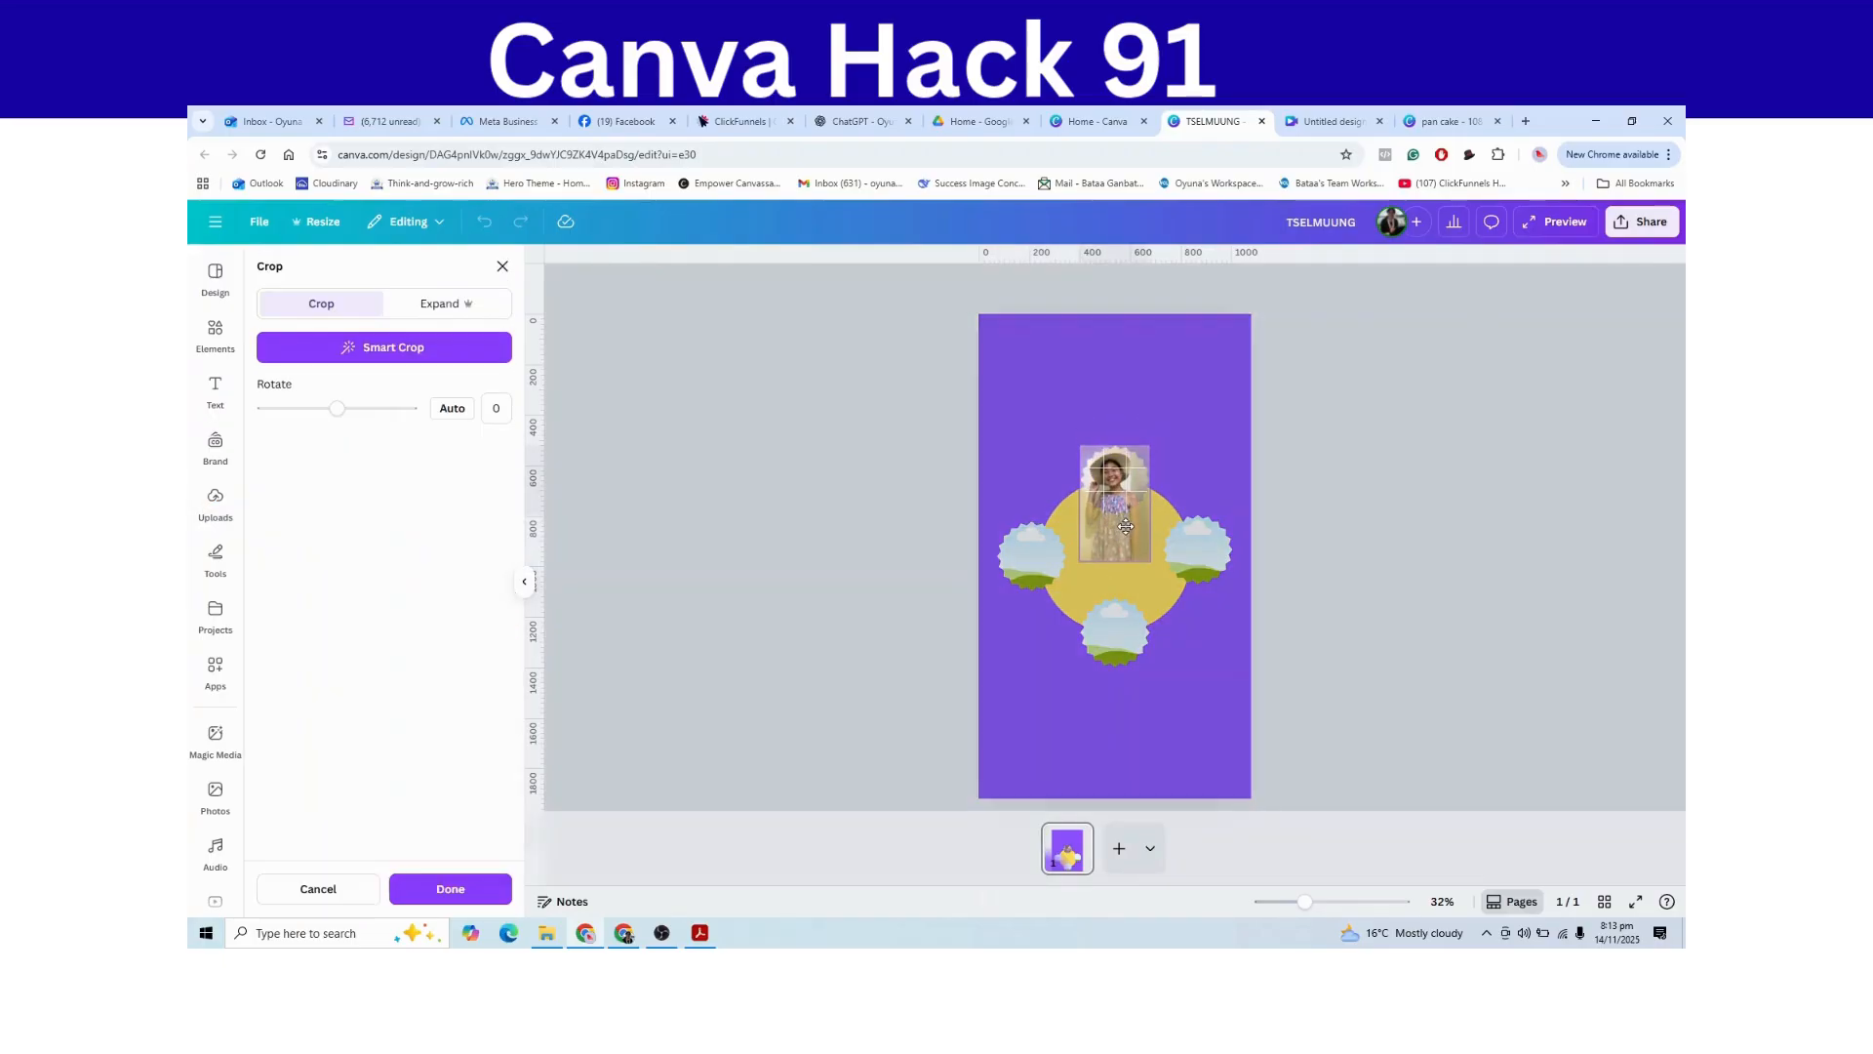
pyautogui.click(834, 593)
# - Fill the left frame with the photo of the girl in the purple dress, rotate it to -90, and reposition it to show her face
pyautogui.moveTo(419, 639); pyautogui.dragTo(1150, 547)
pyautogui.doubleClick(1030, 594)
pyautogui.moveTo(1041, 569); pyautogui.dragTo(972, 605)
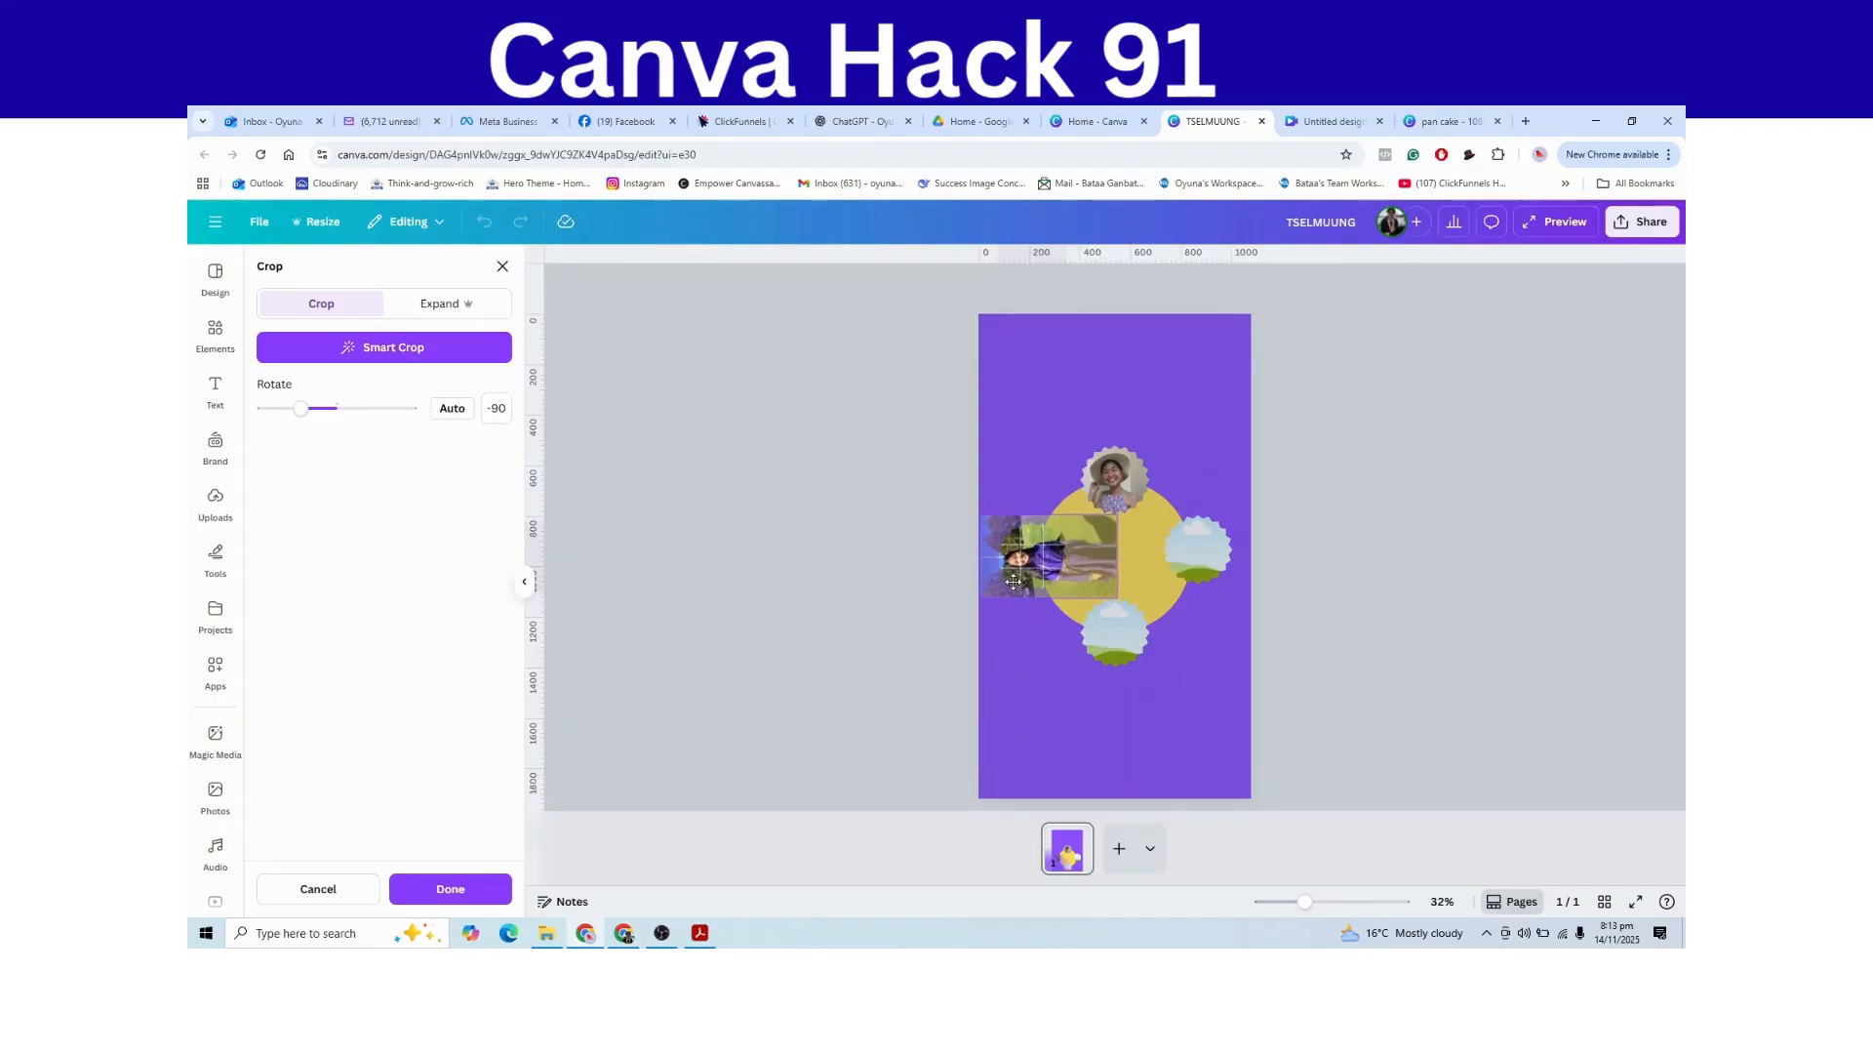
pyautogui.click(861, 642)
pyautogui.click(1016, 670)
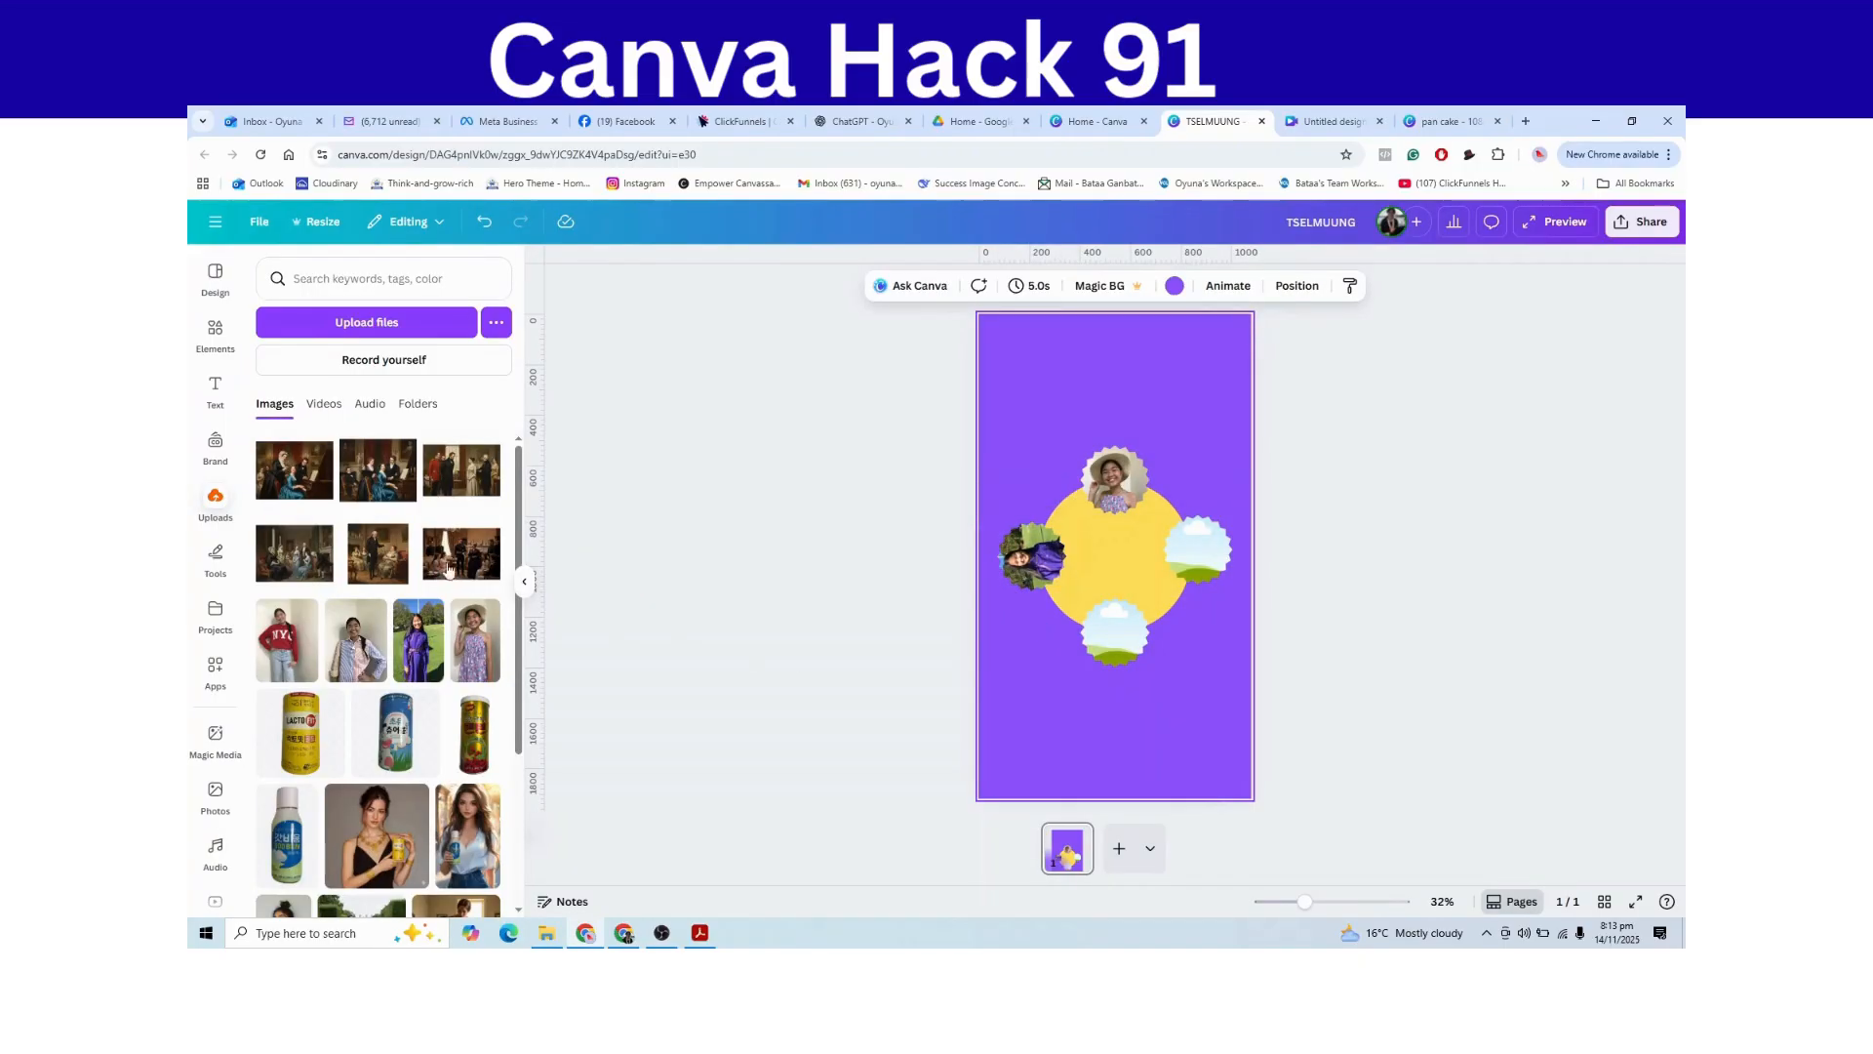
# - Fill the right frame with the photo of the girl in the striped shirt, rotate it to 90, and reposition it to show her face
pyautogui.click(364, 662)
pyautogui.moveTo(1097, 628); pyautogui.dragTo(1151, 577)
pyautogui.doubleClick(1208, 566)
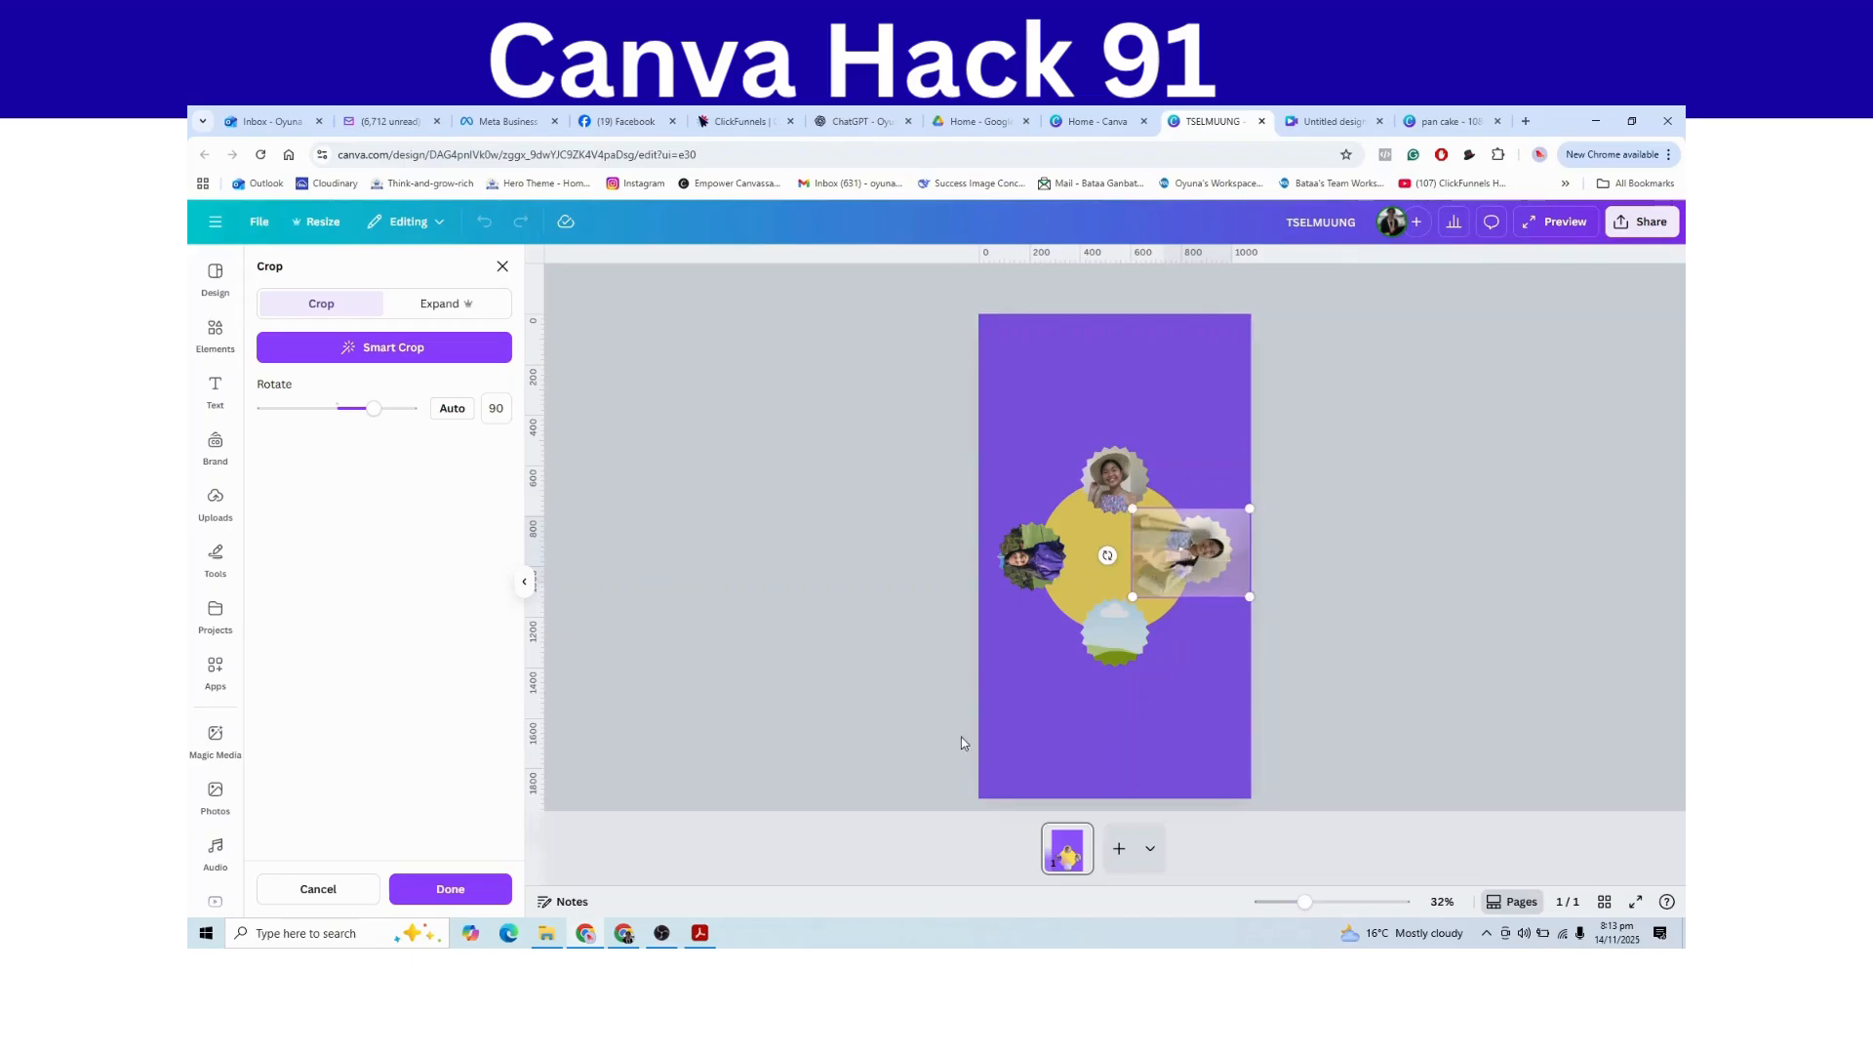
# - Fill the bottom frame with the photo of the girl in the red sweater, rotate it to -180, and reposition it to show her face
pyautogui.click(1118, 649)
pyautogui.moveTo(297, 630); pyautogui.dragTo(1103, 497)
pyautogui.doubleClick(1115, 654)
pyautogui.moveTo(1107, 630); pyautogui.dragTo(1110, 613)
pyautogui.moveTo(1081, 680)
pyautogui.mouseDown()
pyautogui.moveTo(1053, 697)
pyautogui.moveTo(1065, 648)
pyautogui.mouseUp()
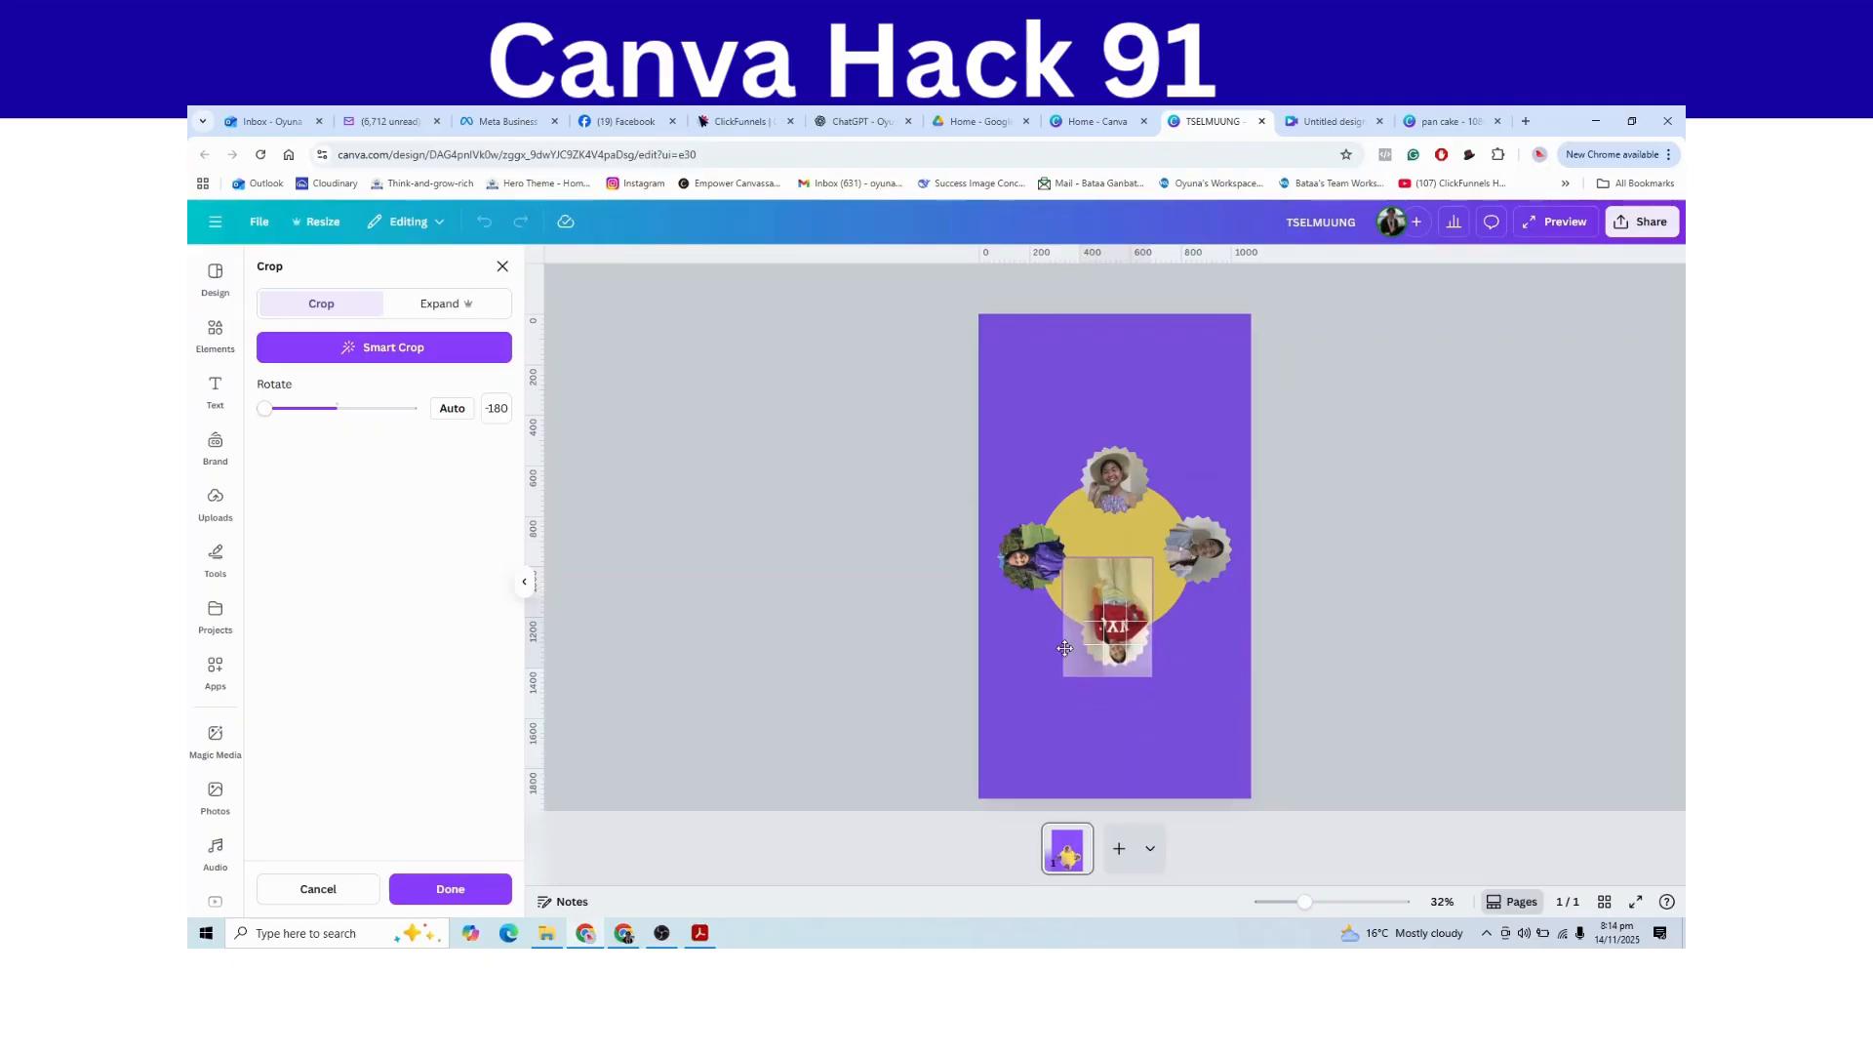
pyautogui.press('Escape')
pyautogui.click(1321, 681)
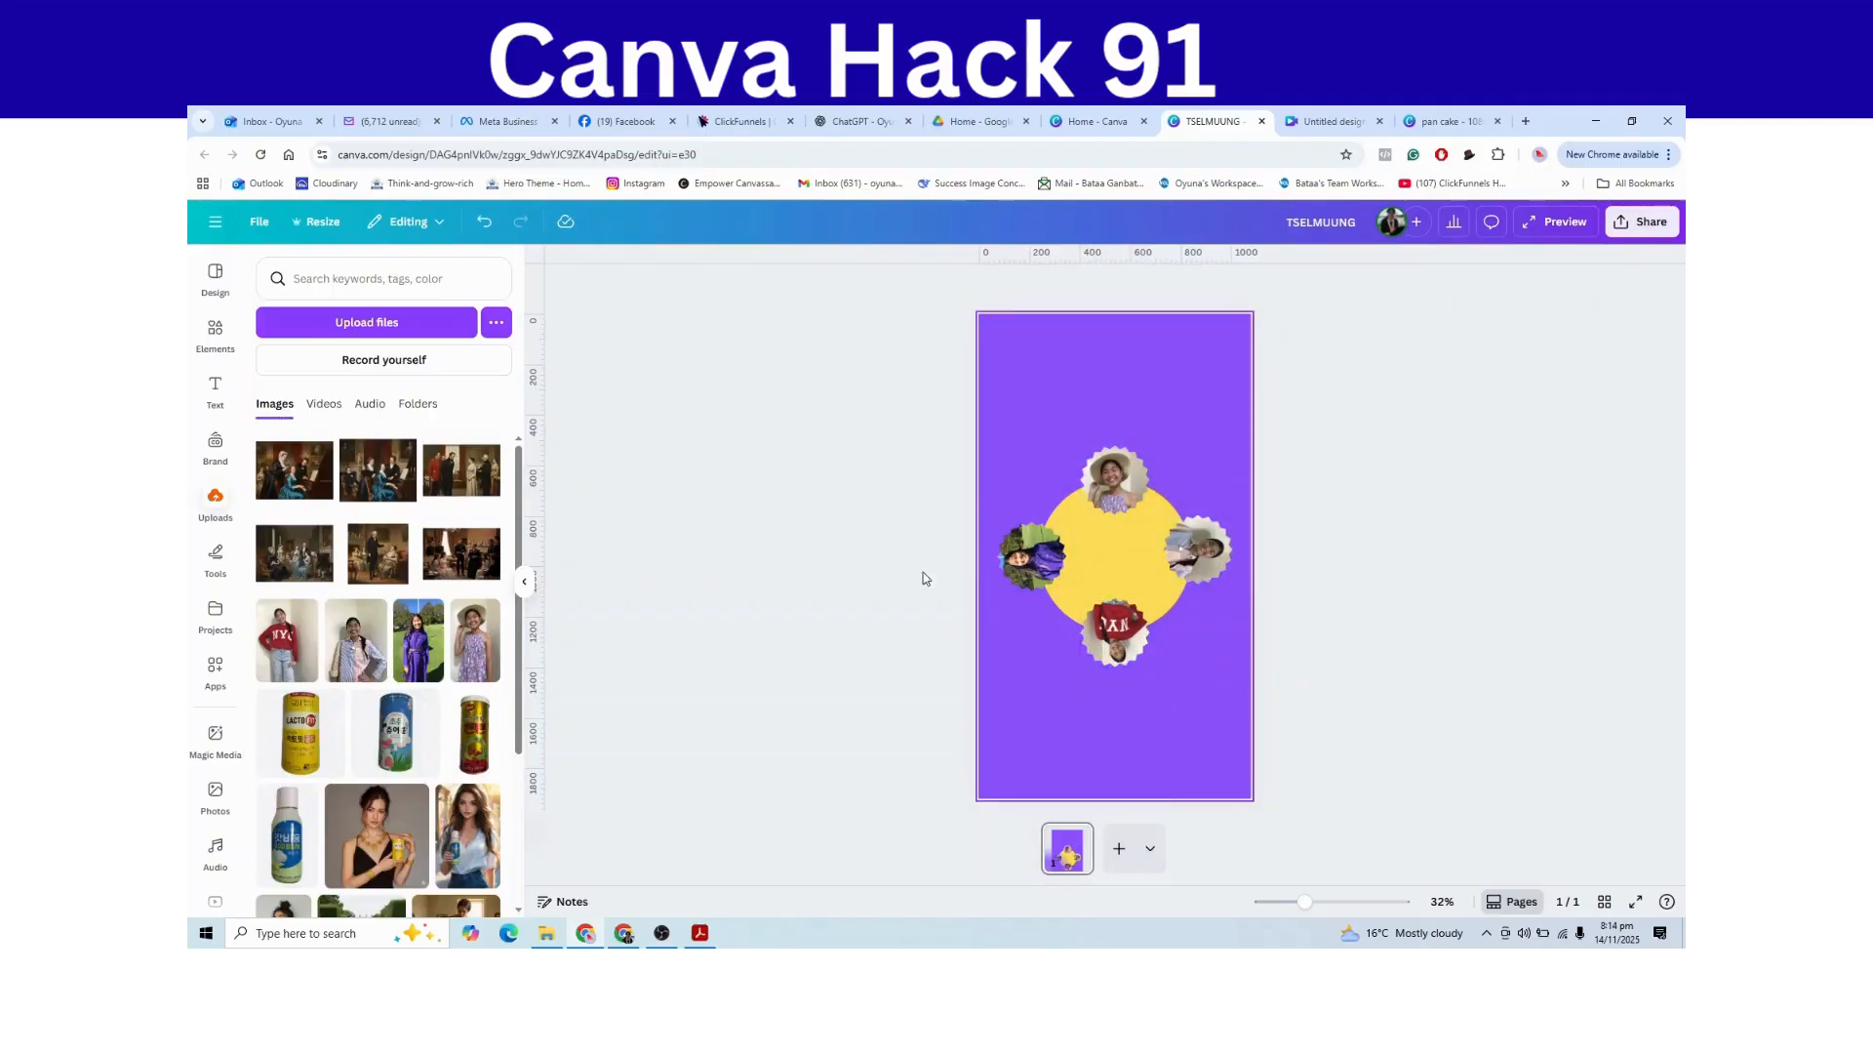
# - Group the yellow circle with its photo frames and enlarge it past the page's lower edge, leaving the straw-hat photo centred on the page
pyautogui.click(1154, 566)
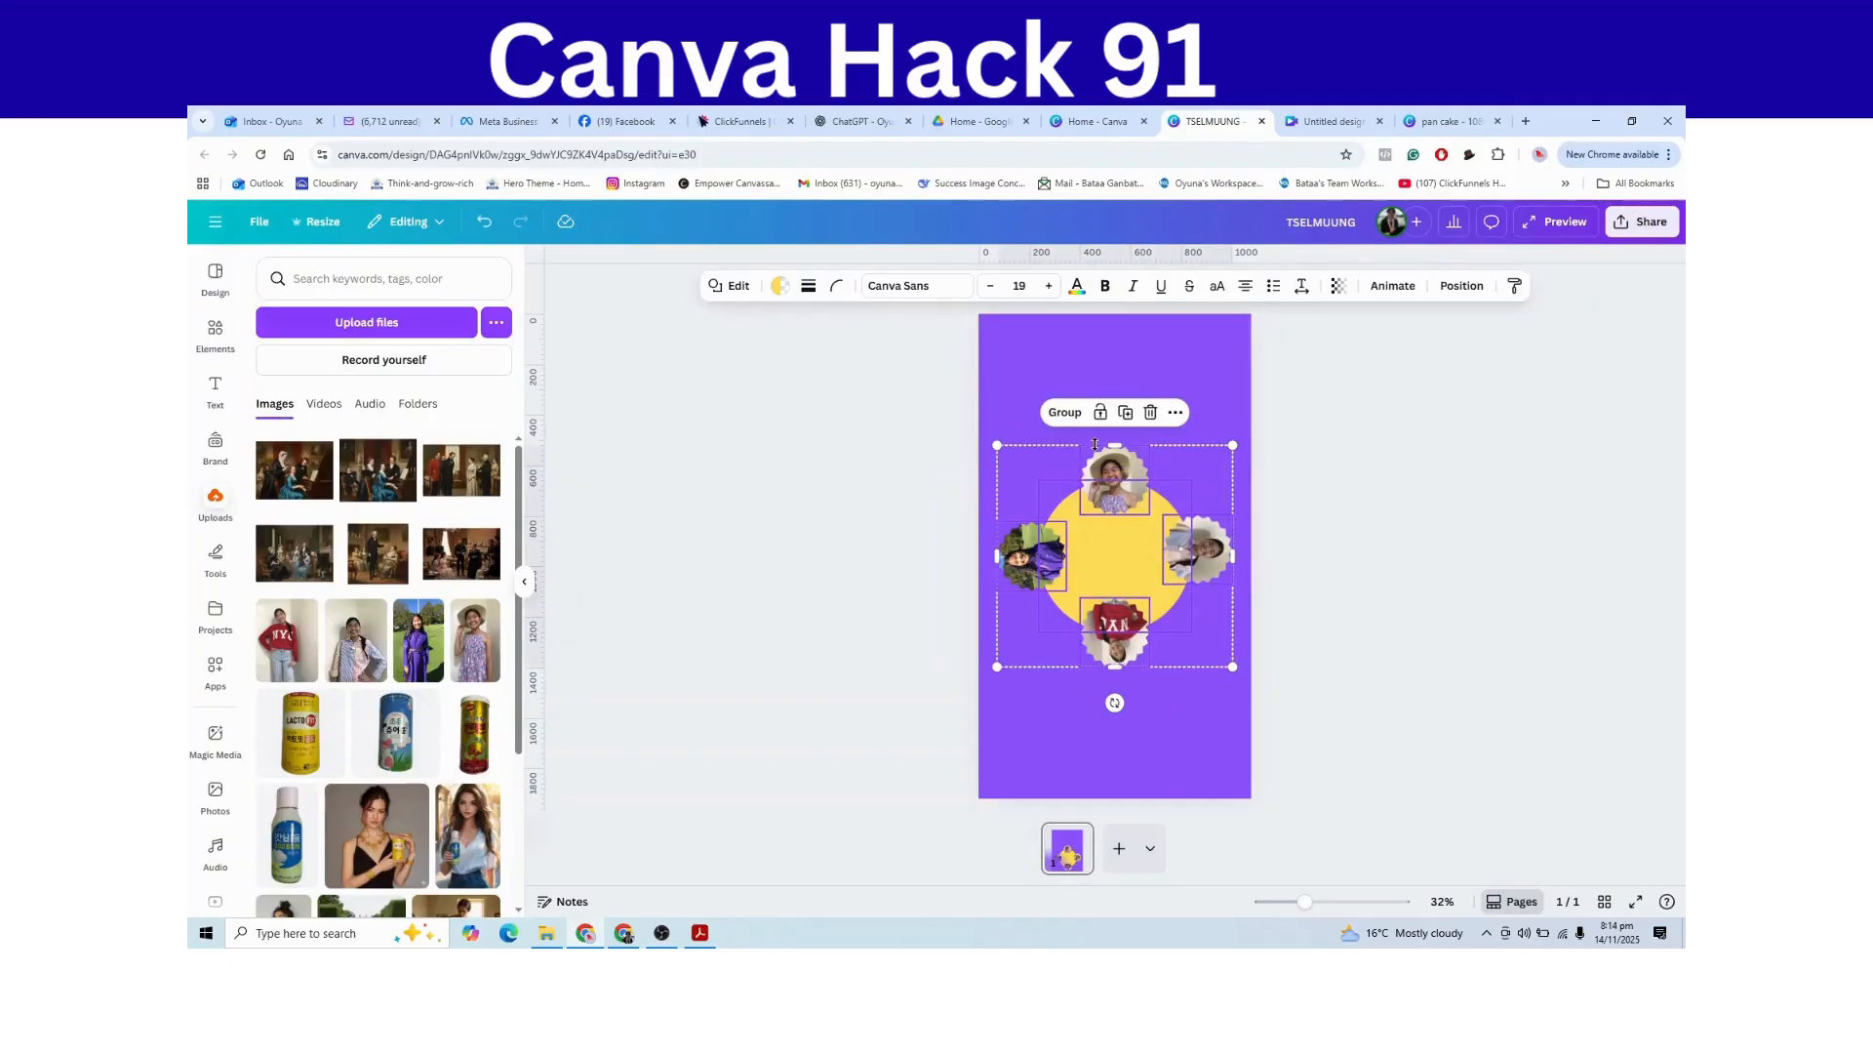
pyautogui.moveTo(1154, 566)
pyautogui.mouseDown()
pyautogui.moveTo(1268, 585)
pyautogui.moveTo(1189, 586)
pyautogui.moveTo(1148, 534)
pyautogui.moveTo(1128, 548)
pyautogui.mouseUp()
pyautogui.moveTo(996, 653); pyautogui.dragTo(779, 918)
pyautogui.moveTo(1054, 806); pyautogui.dragTo(982, 865)
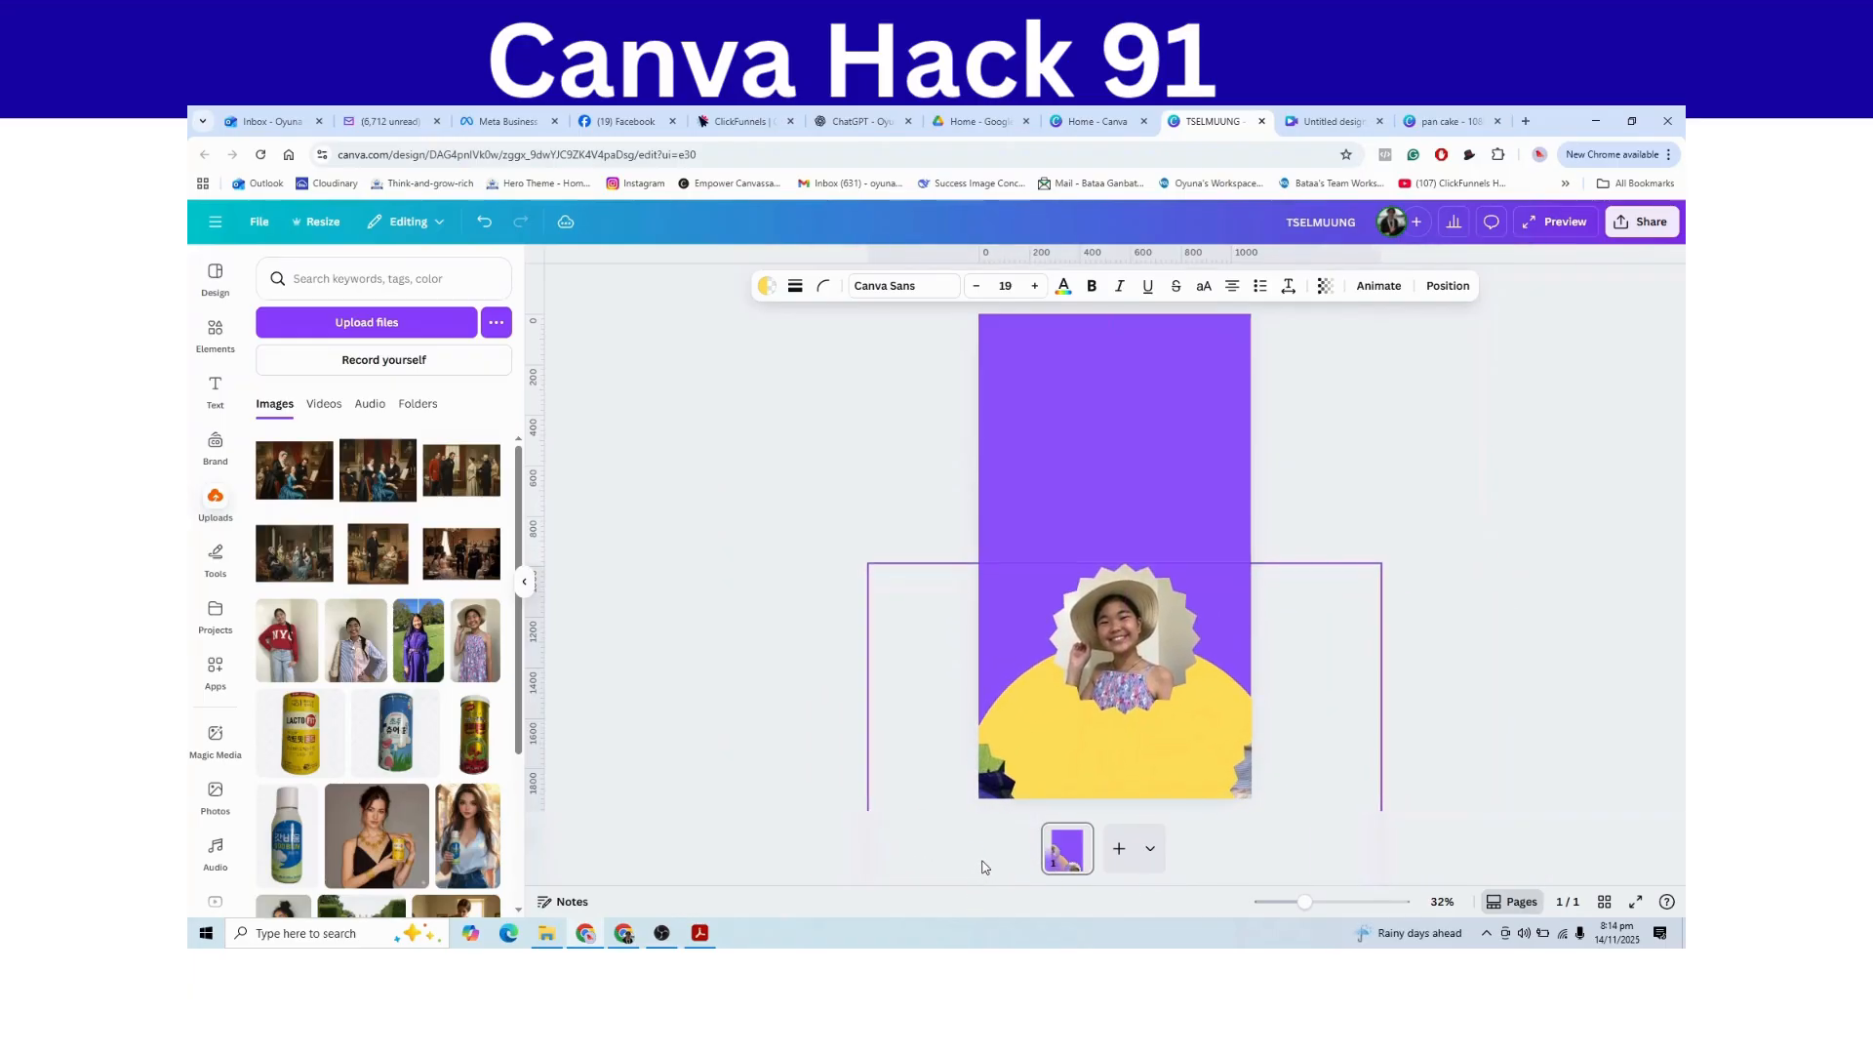
pyautogui.moveTo(1359, 585); pyautogui.dragTo(1303, 665)
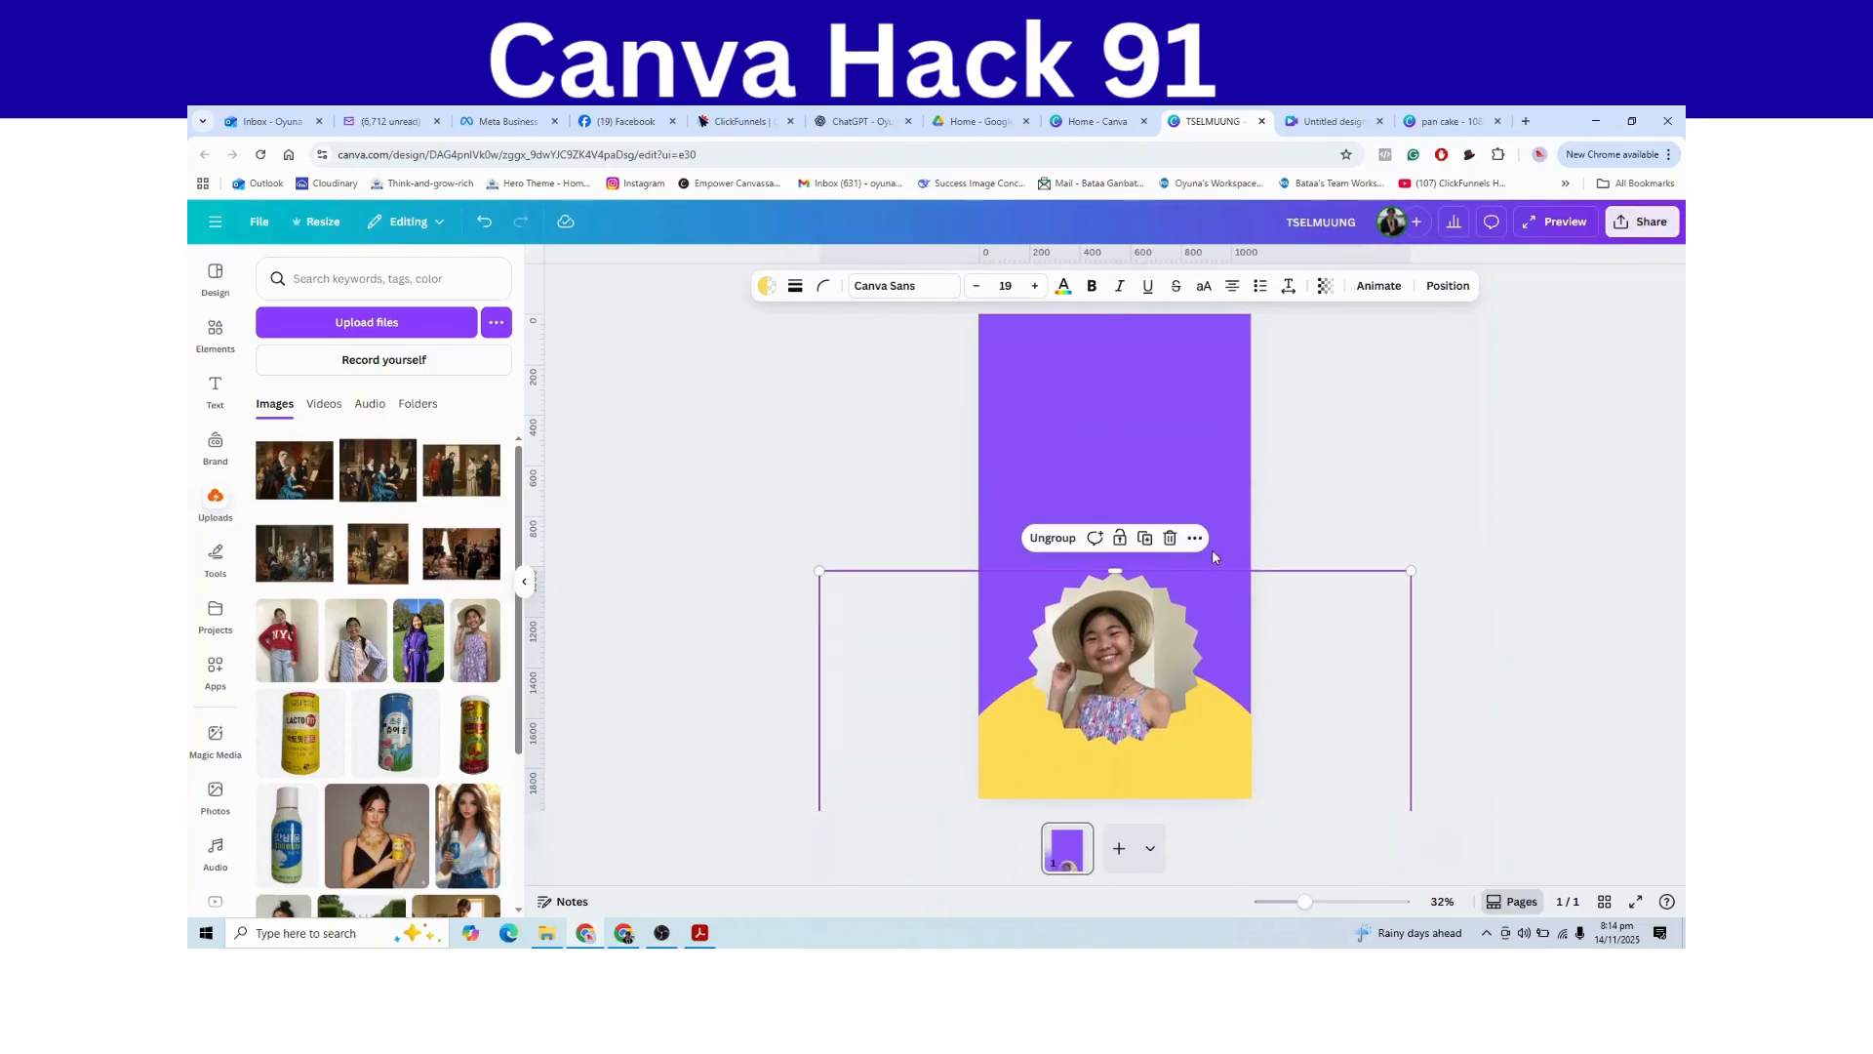
pyautogui.click(1134, 439)
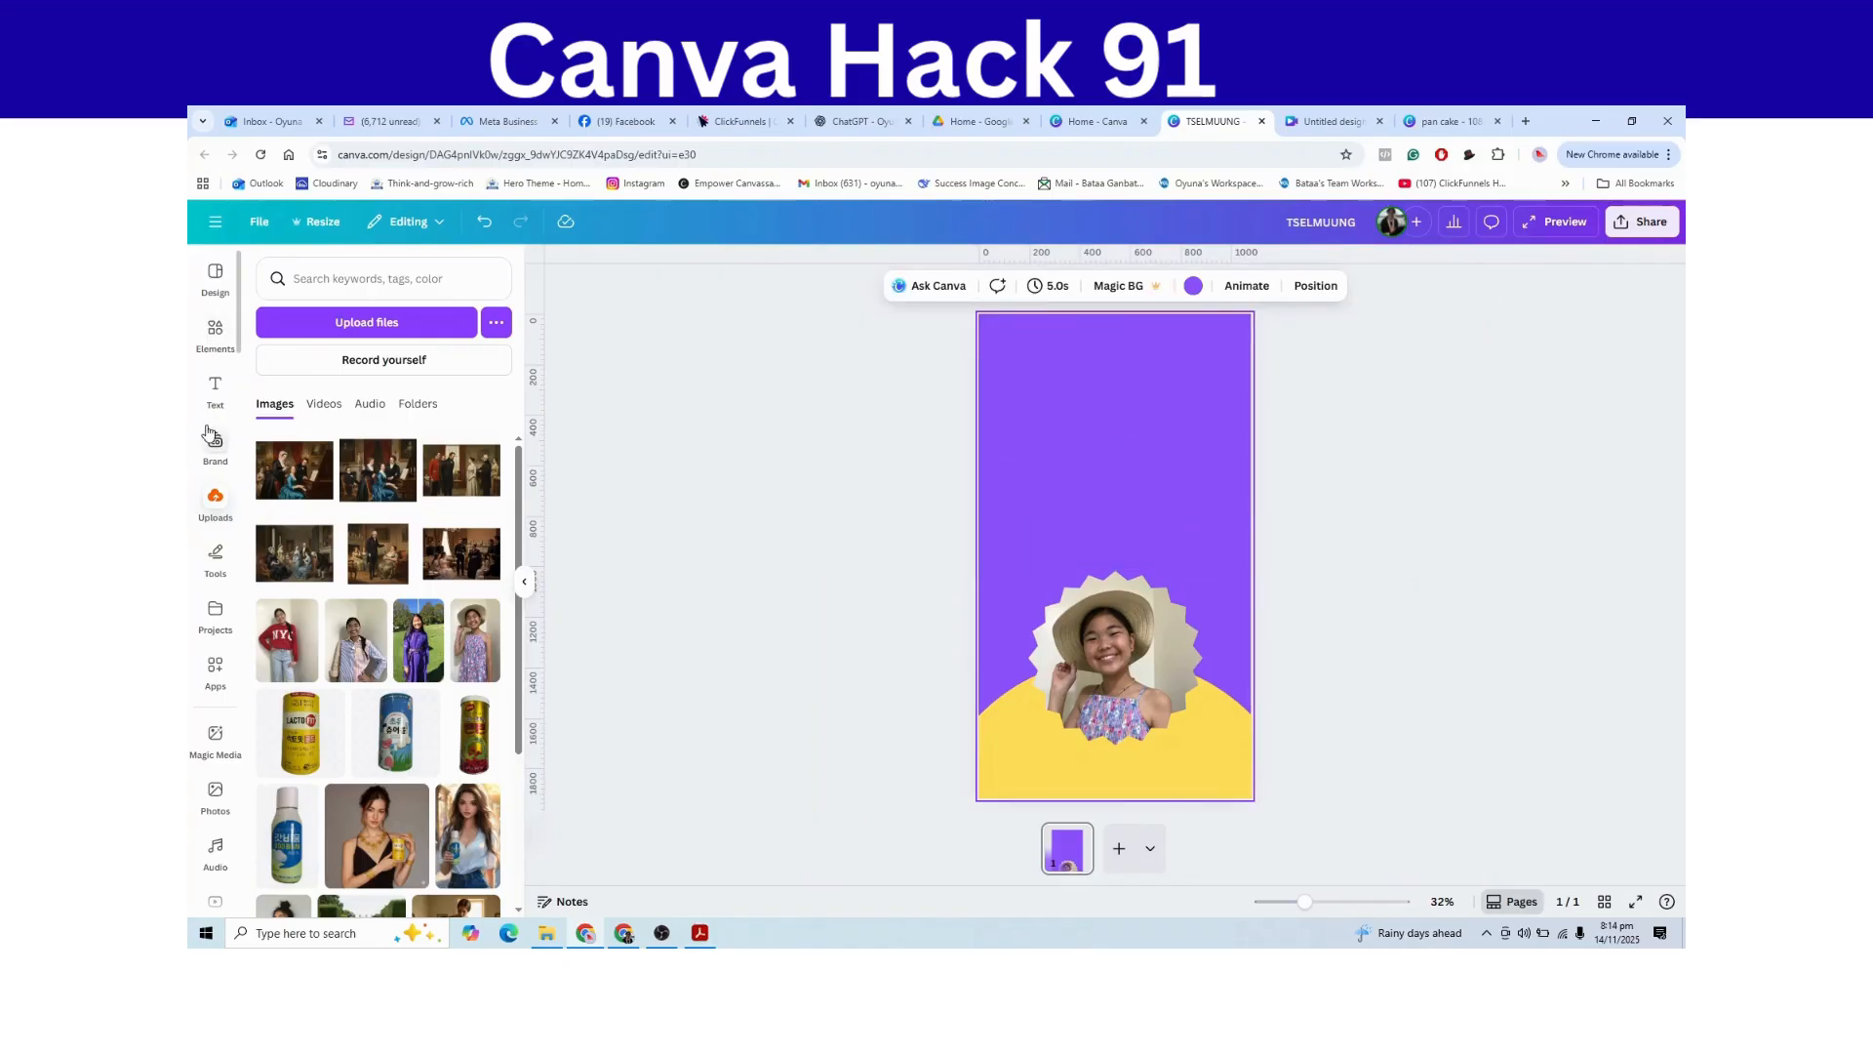
# - Add a name heading and the text "Shine bright, because there's no one else like you!", enlarging the latter to about size 71.3
pyautogui.click(214, 392)
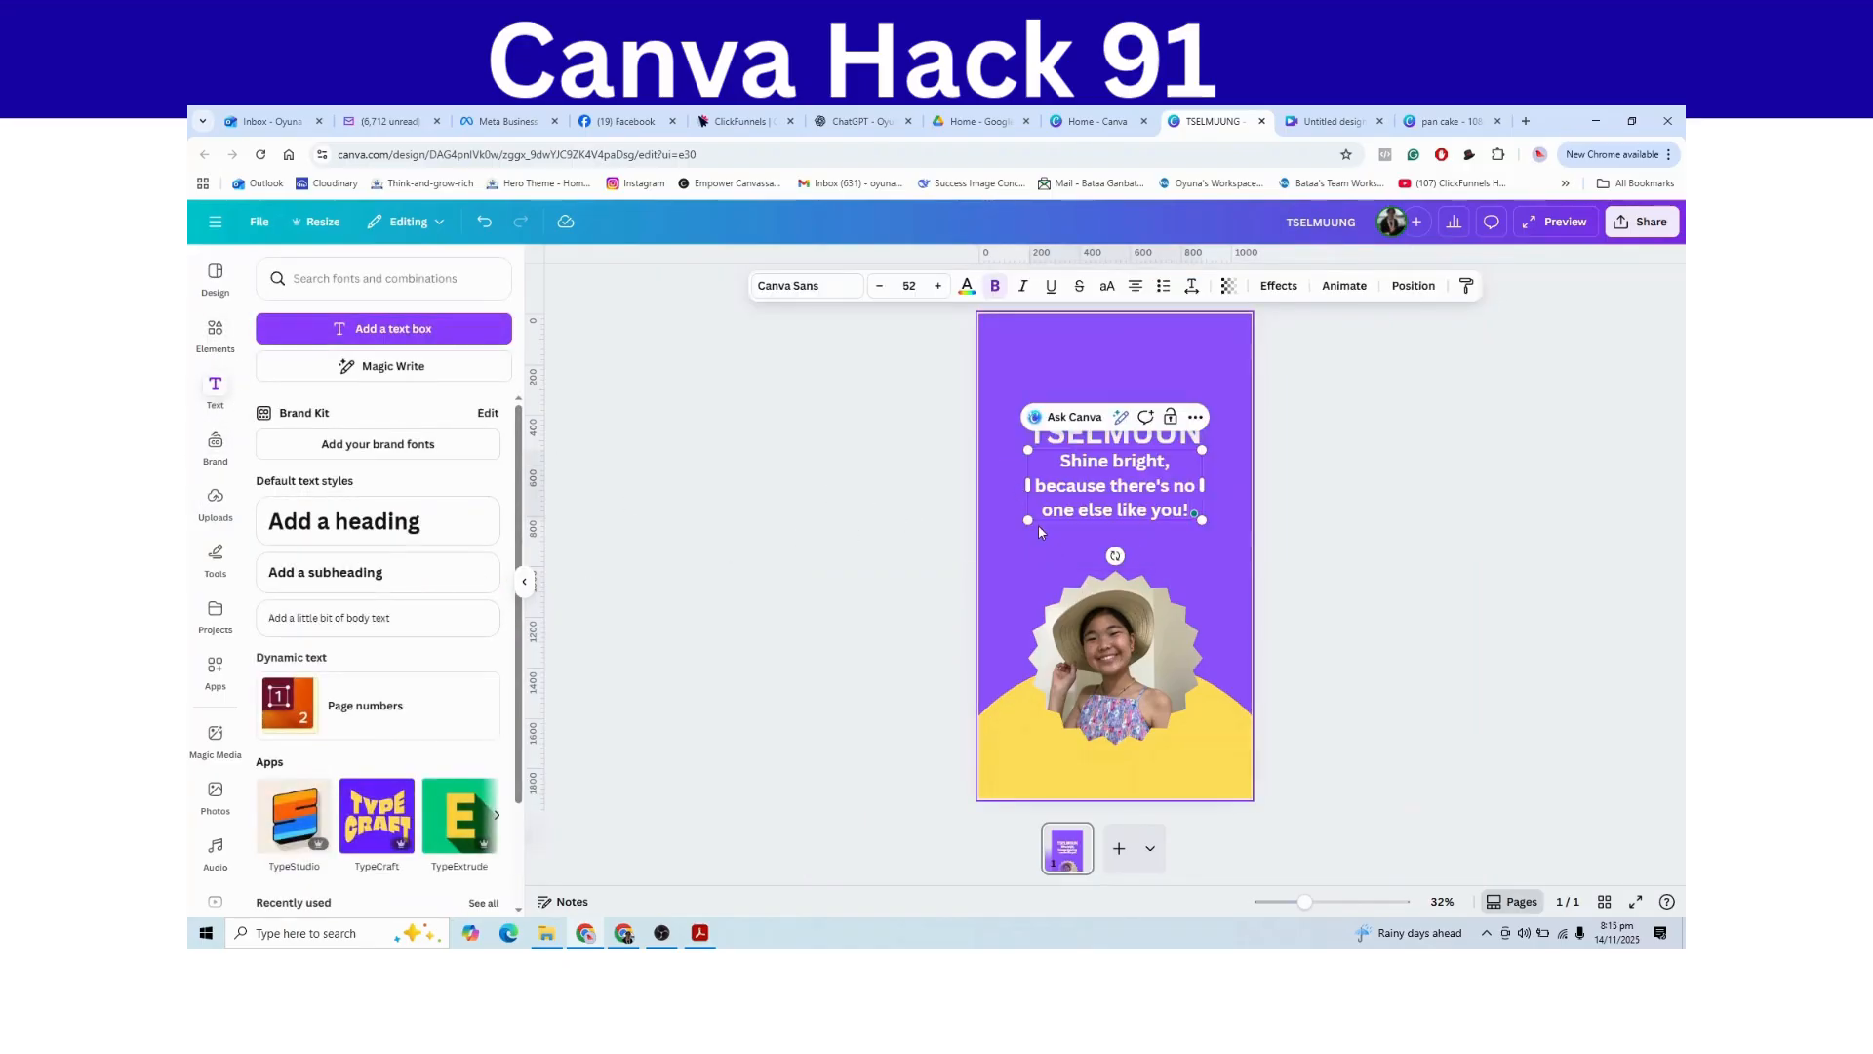
pyautogui.moveTo(1028, 520); pyautogui.dragTo(979, 538)
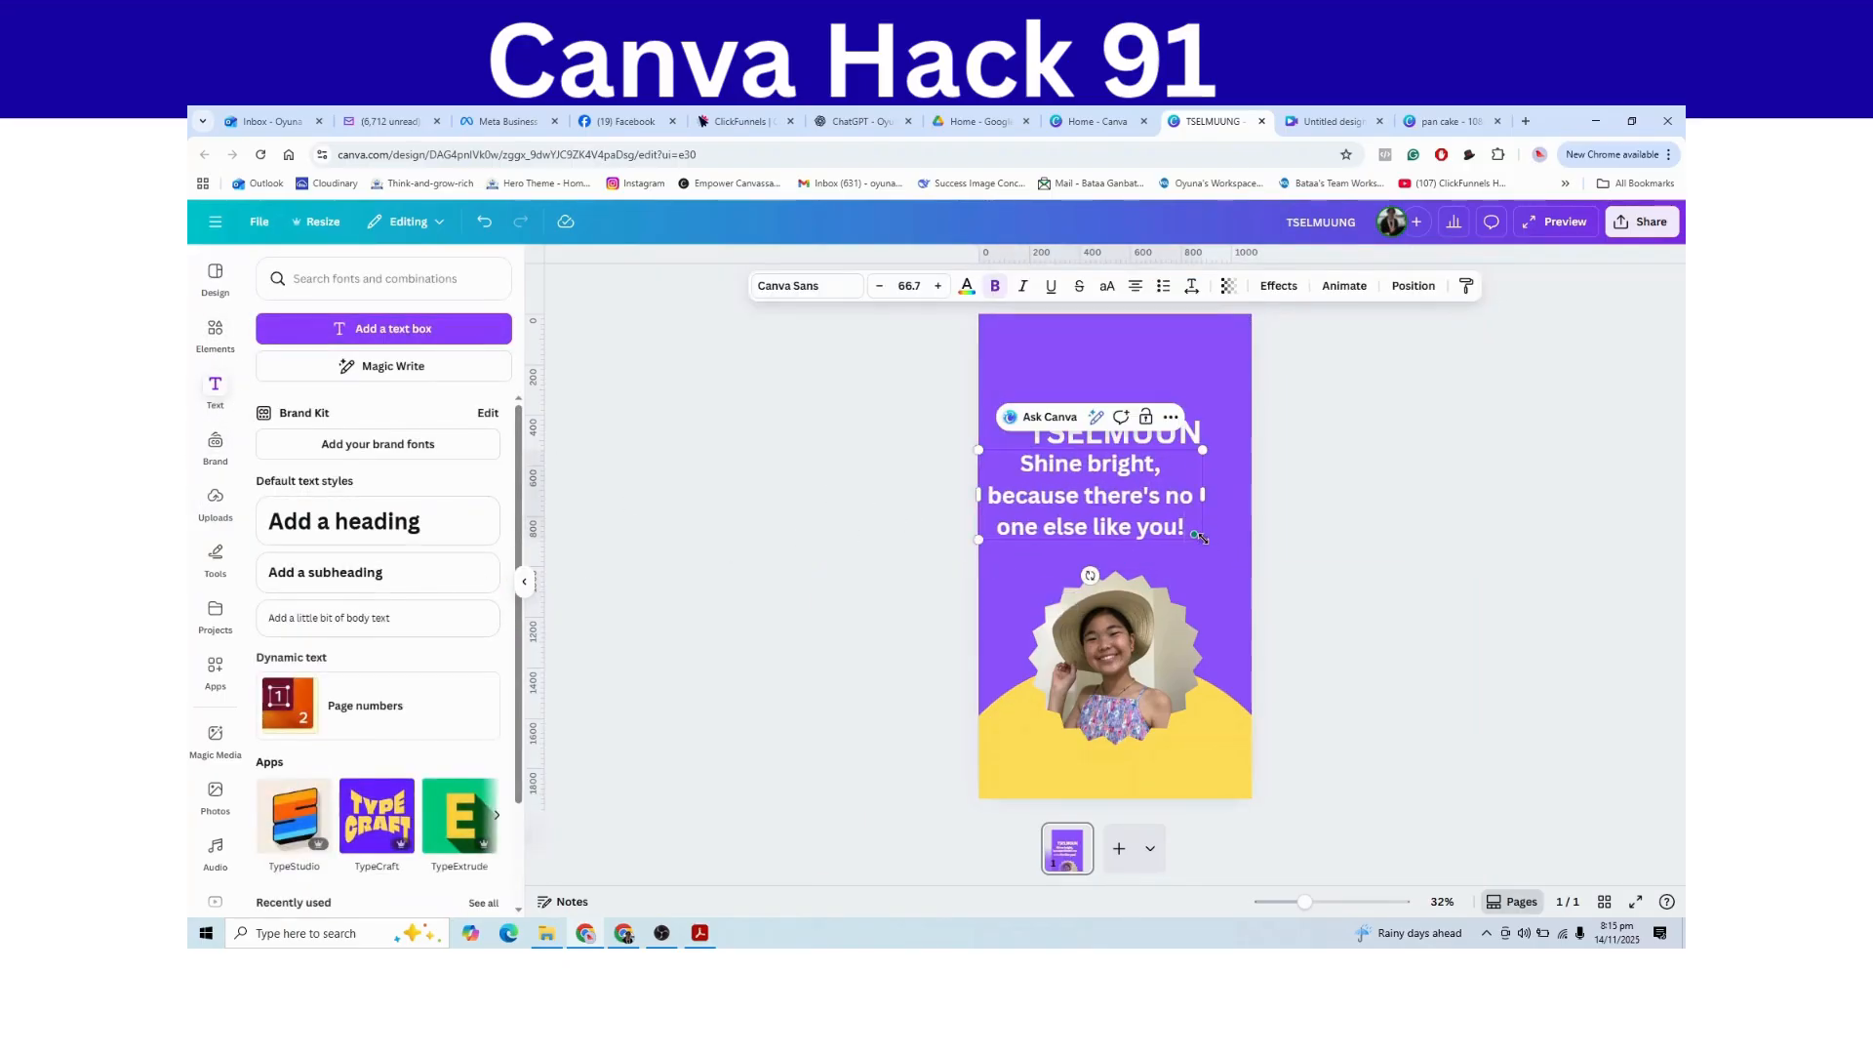
pyautogui.moveTo(1203, 537); pyautogui.dragTo(1217, 545)
# - Move the name heading and the "Shine bright" text higher on the page, centred above the photo
pyautogui.moveTo(1197, 435); pyautogui.dragTo(1197, 408)
pyautogui.moveTo(1175, 504); pyautogui.dragTo(1192, 488)
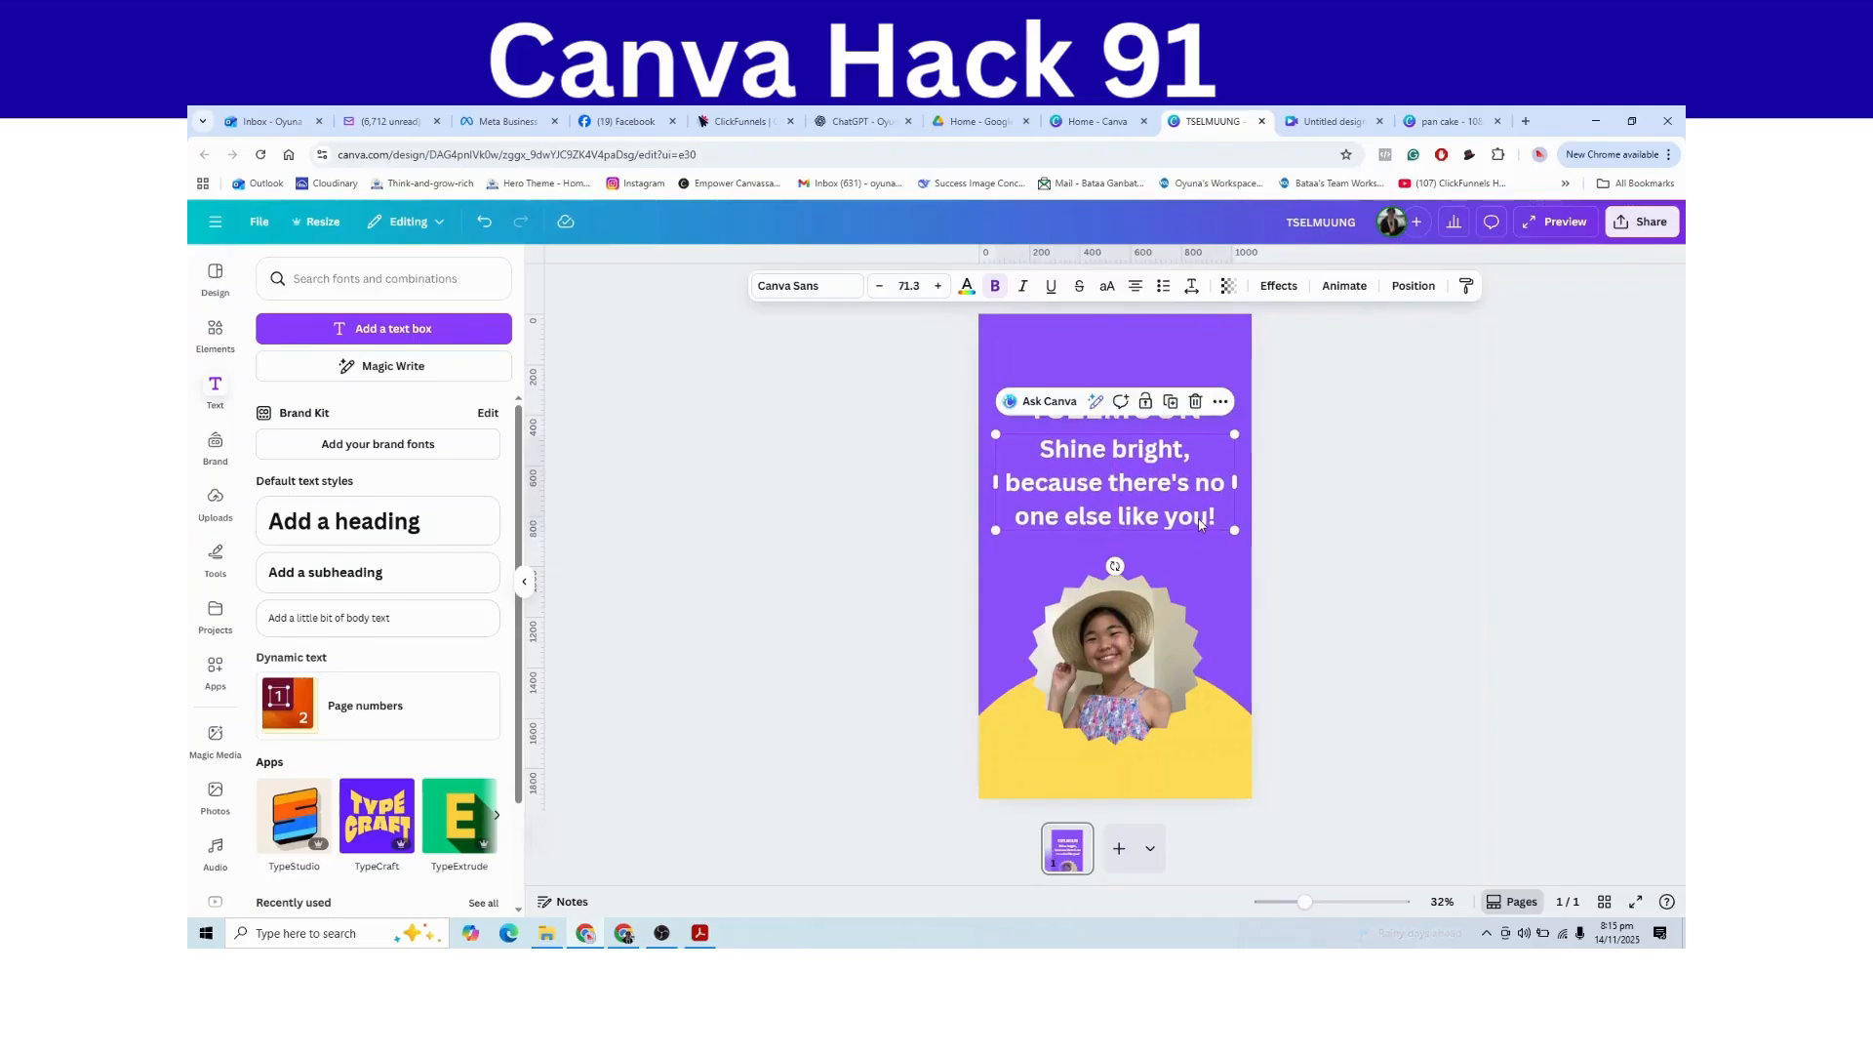
pyautogui.click(1350, 526)
pyautogui.moveTo(1167, 412); pyautogui.dragTo(1167, 402)
pyautogui.moveTo(1171, 494); pyautogui.dragTo(1171, 479)
# - Duplicate the name heading just above the photo, change the copy's text to SUMMER, and shrink it slightly
pyautogui.click(1161, 411)
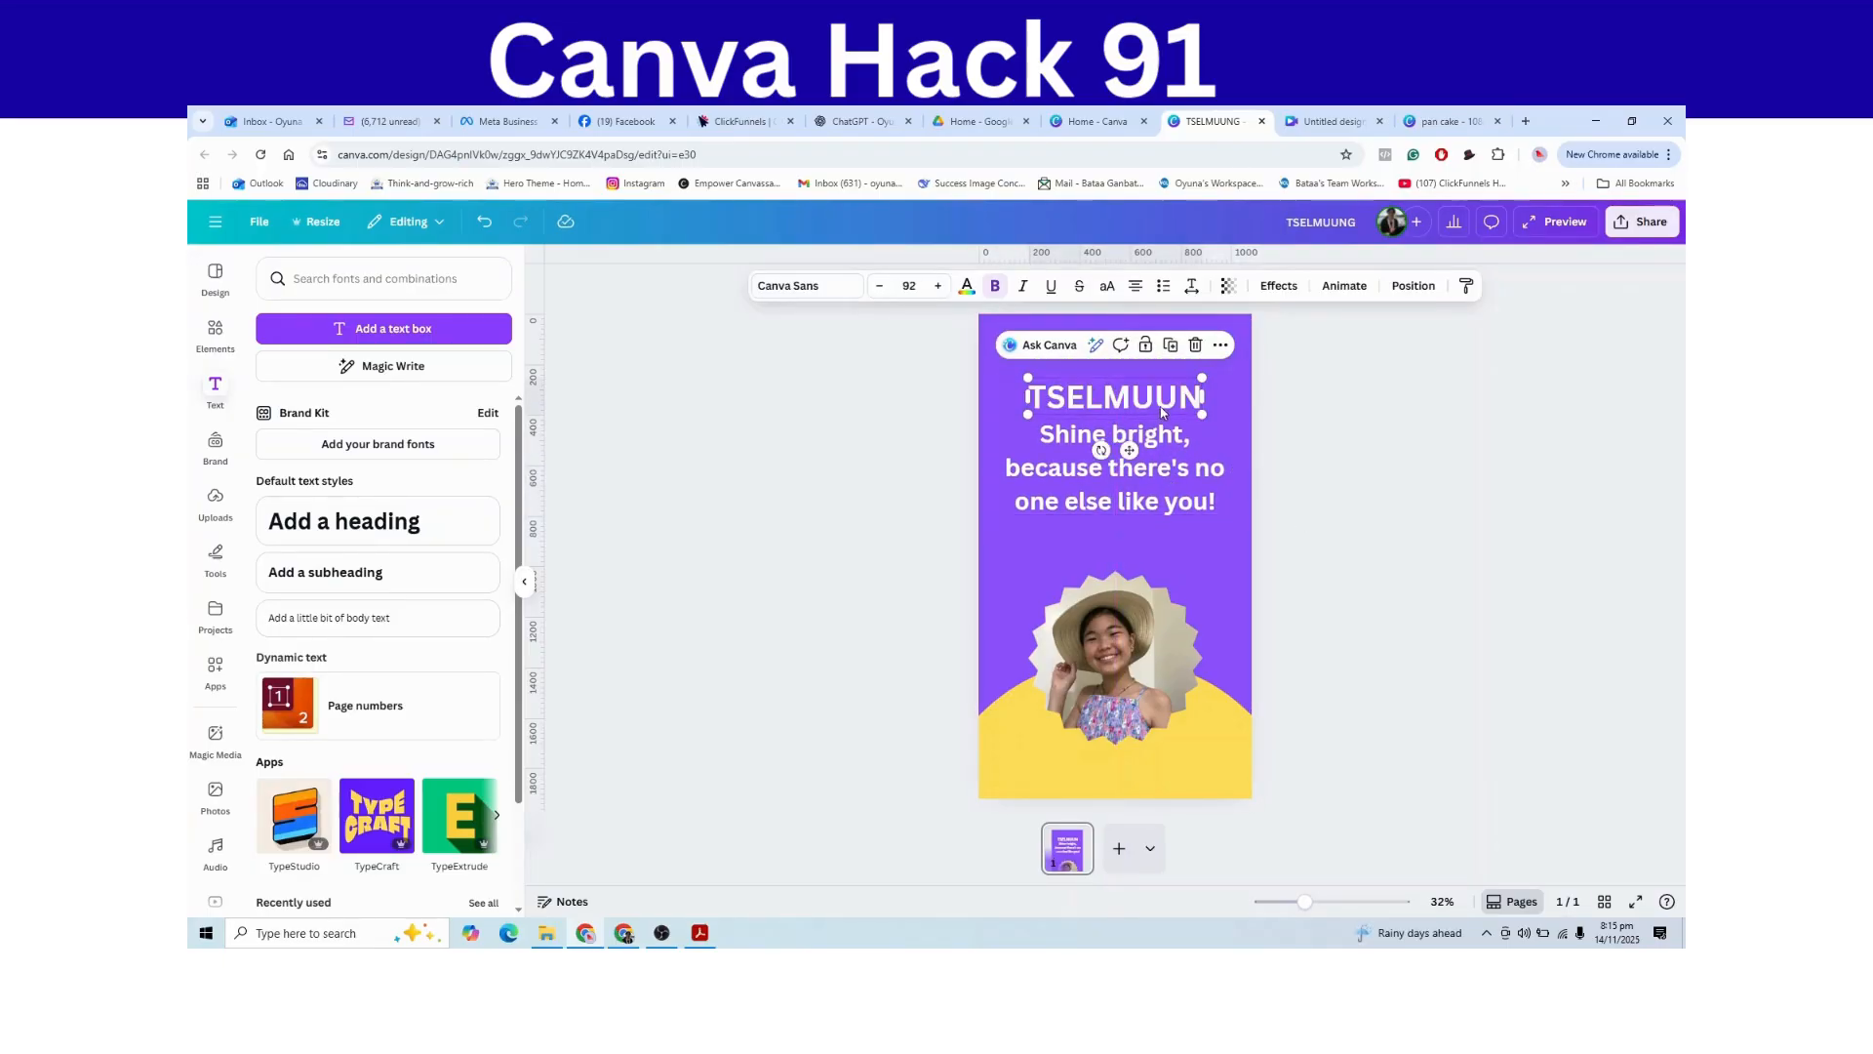
pyautogui.click(1169, 349)
pyautogui.moveTo(1171, 405); pyautogui.dragTo(1164, 552)
pyautogui.doubleClick(1165, 552)
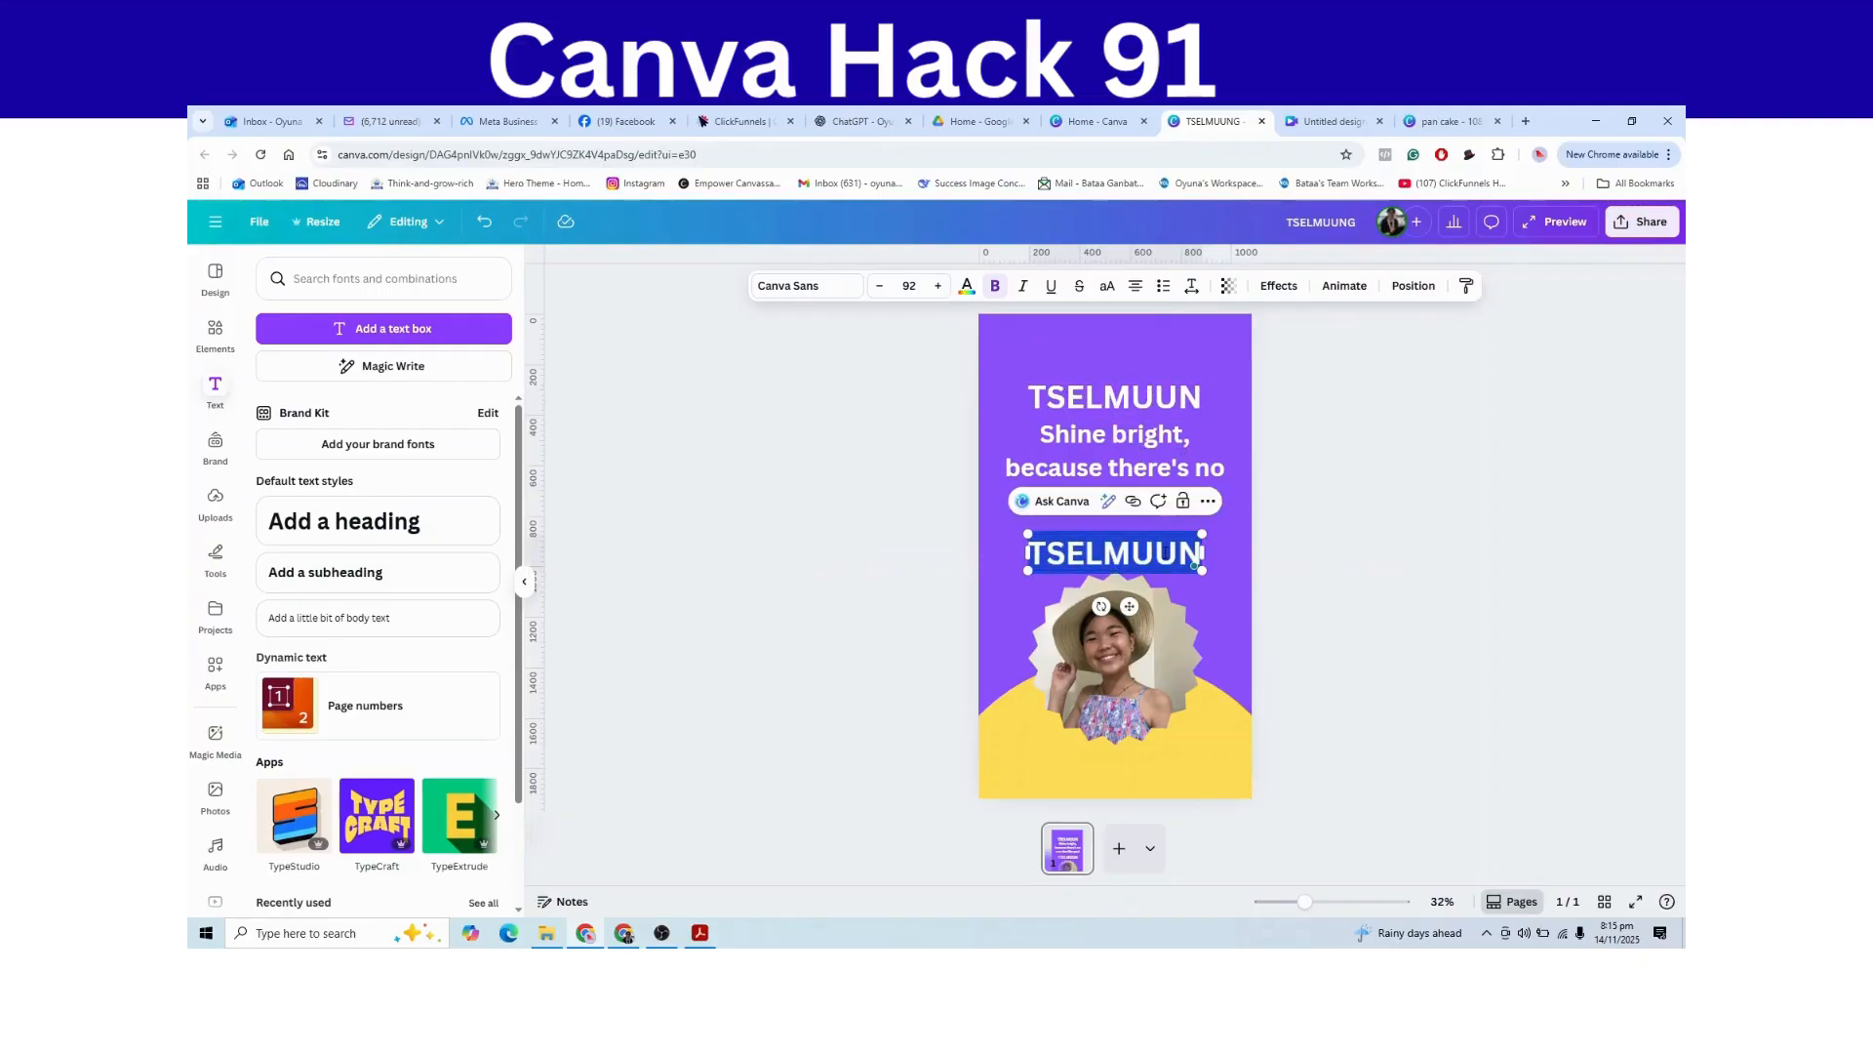
pyautogui.write('SUMMER')
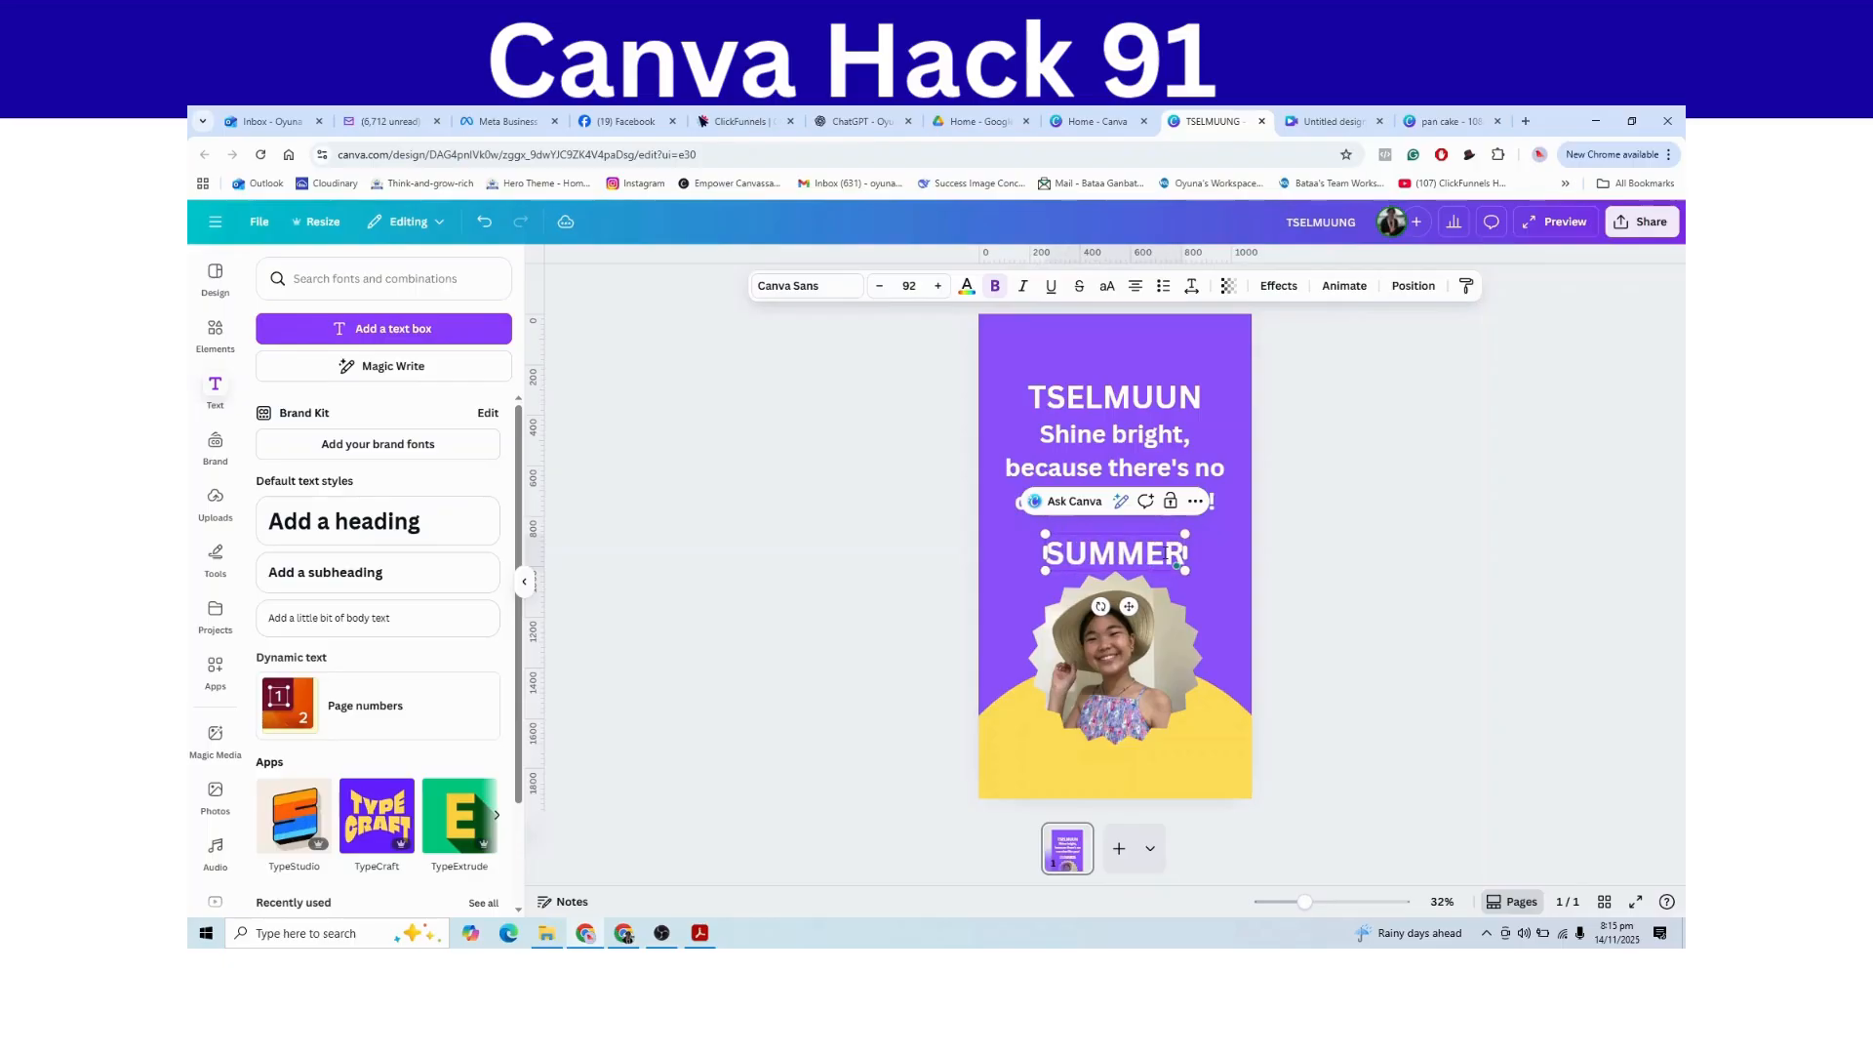
pyautogui.moveTo(1045, 570); pyautogui.dragTo(1124, 564)
pyautogui.click(1255, 591)
pyautogui.click(1285, 538)
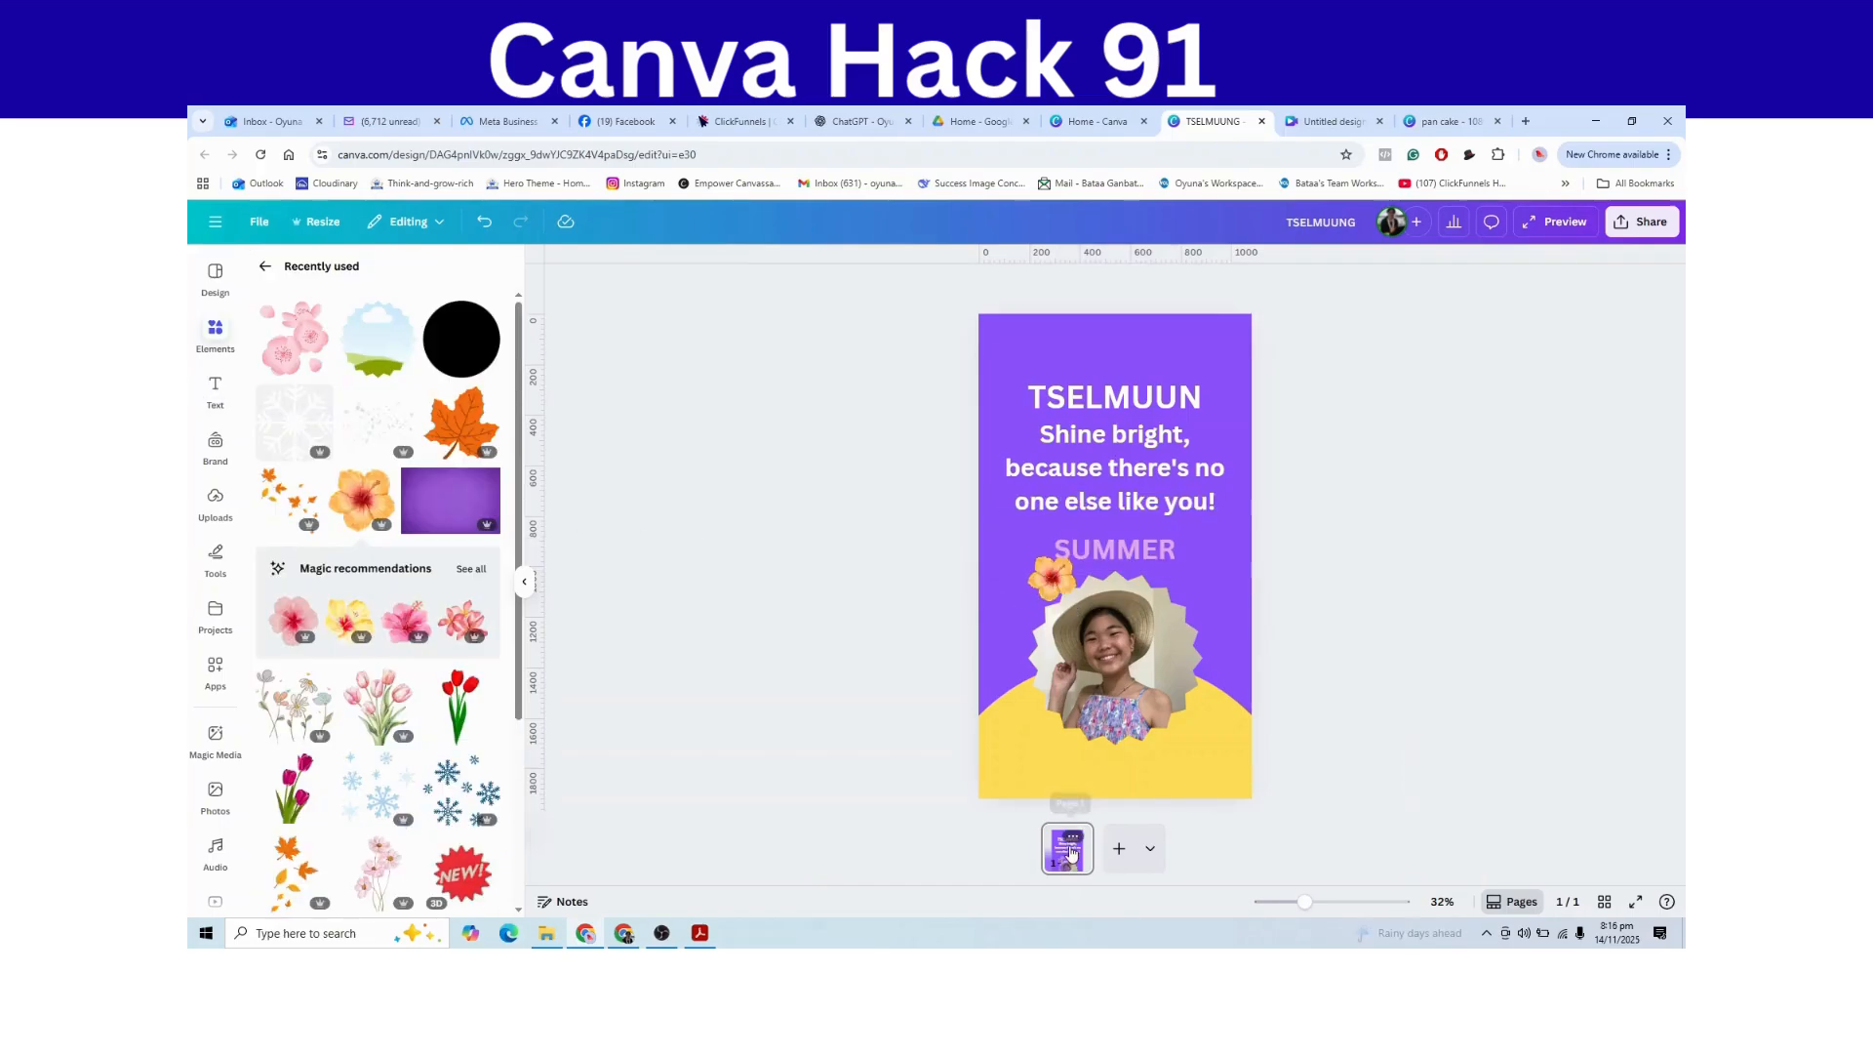
# - Duplicate the finished summer page
pyautogui.click(1070, 851)
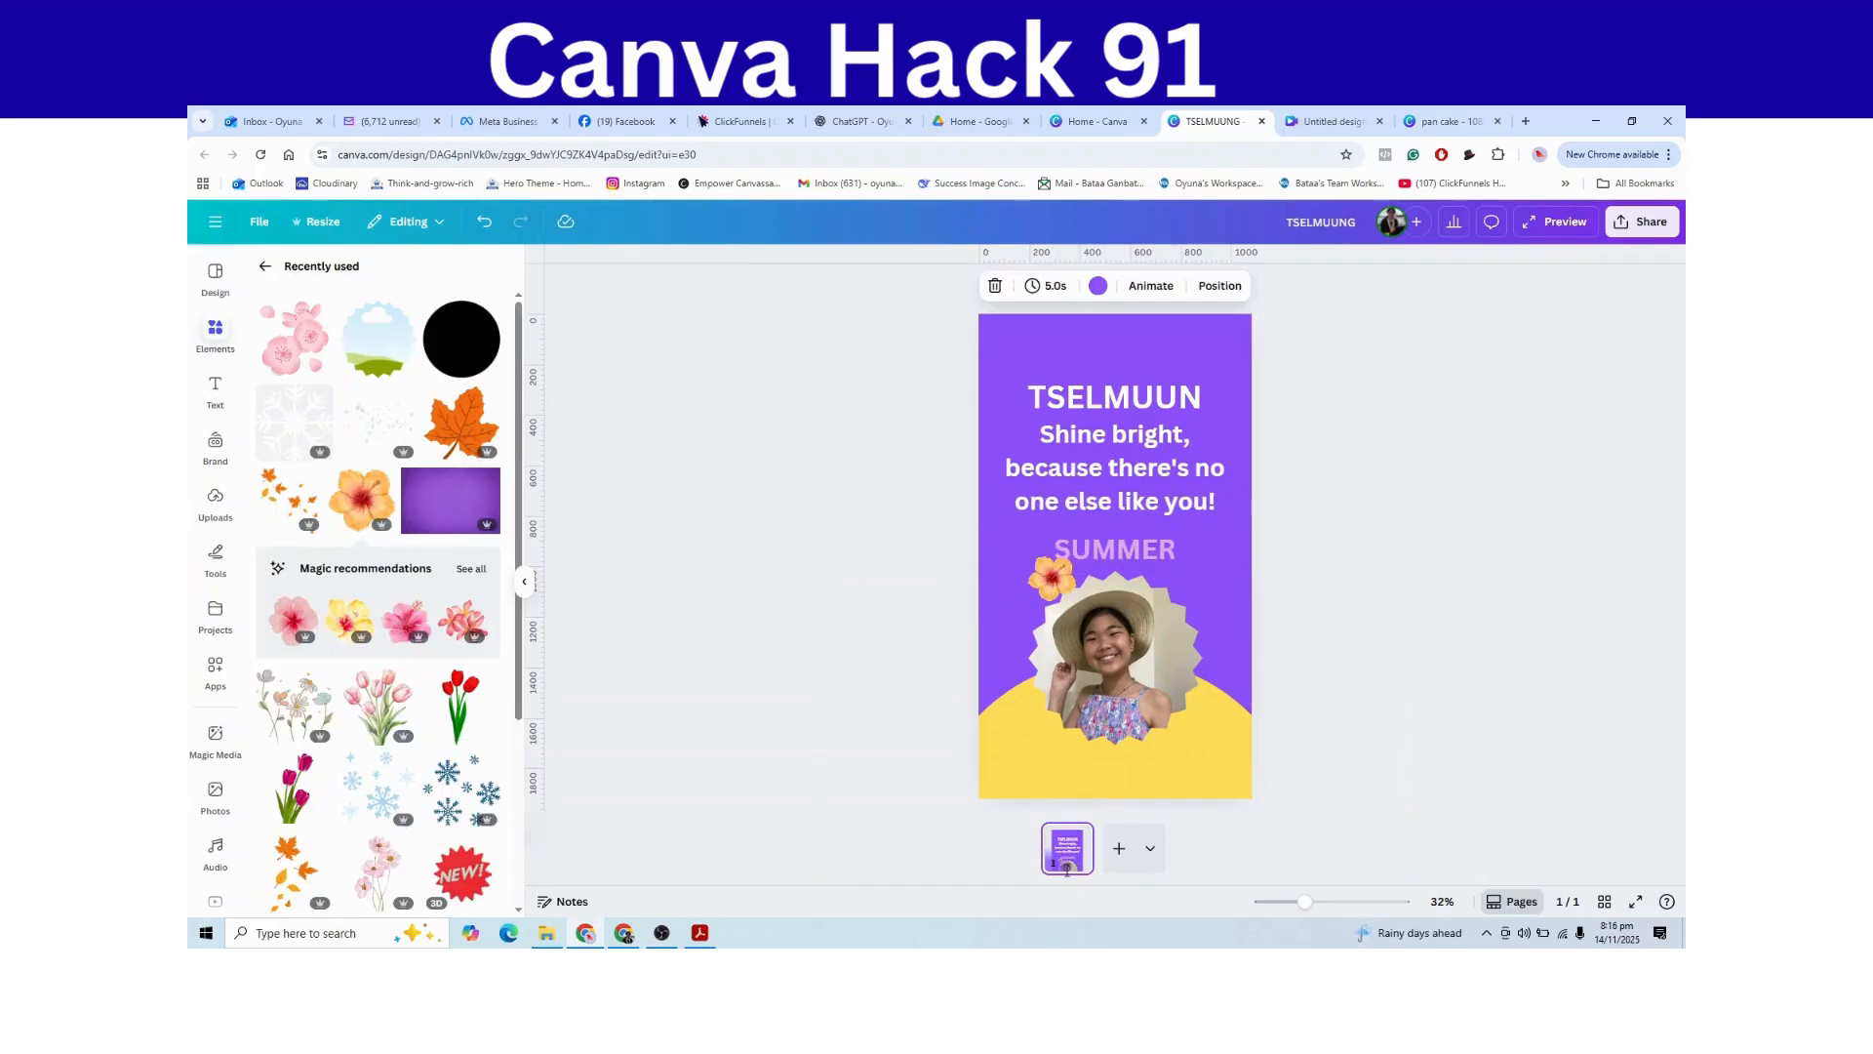
pyautogui.rightClick(1078, 845)
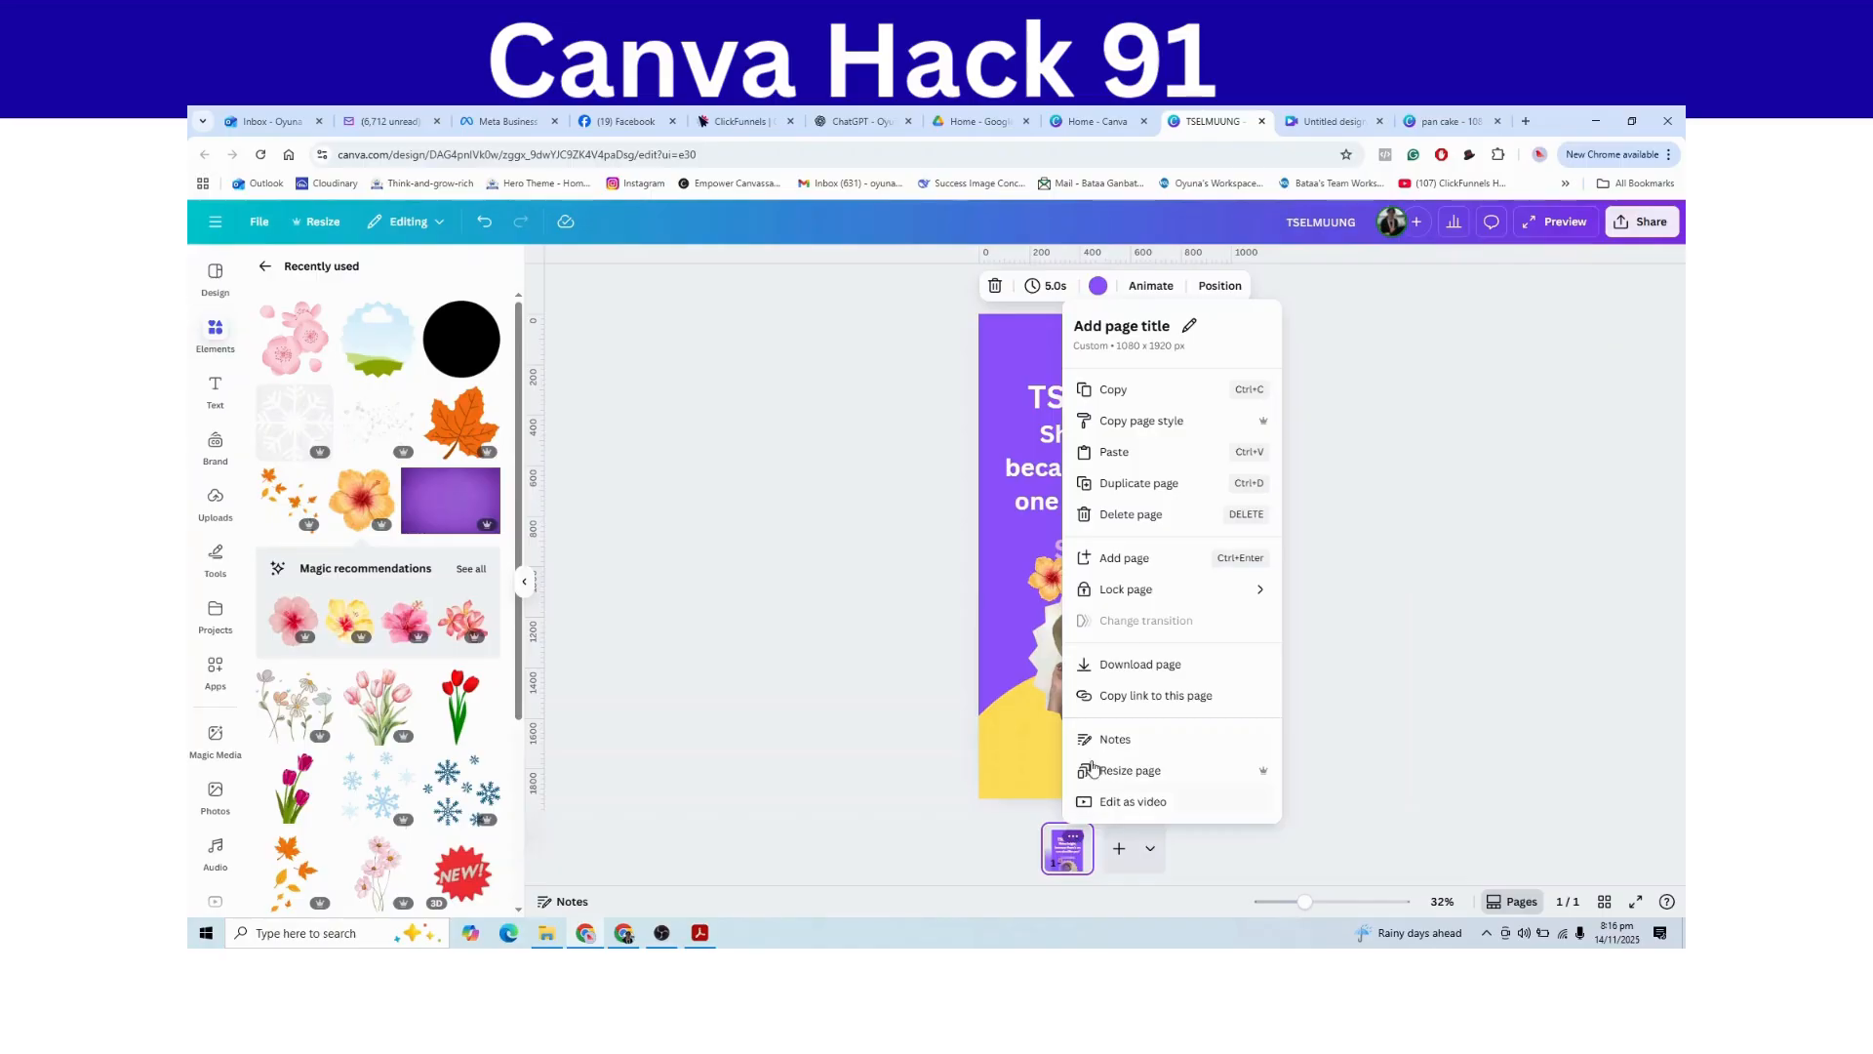
pyautogui.click(1161, 482)
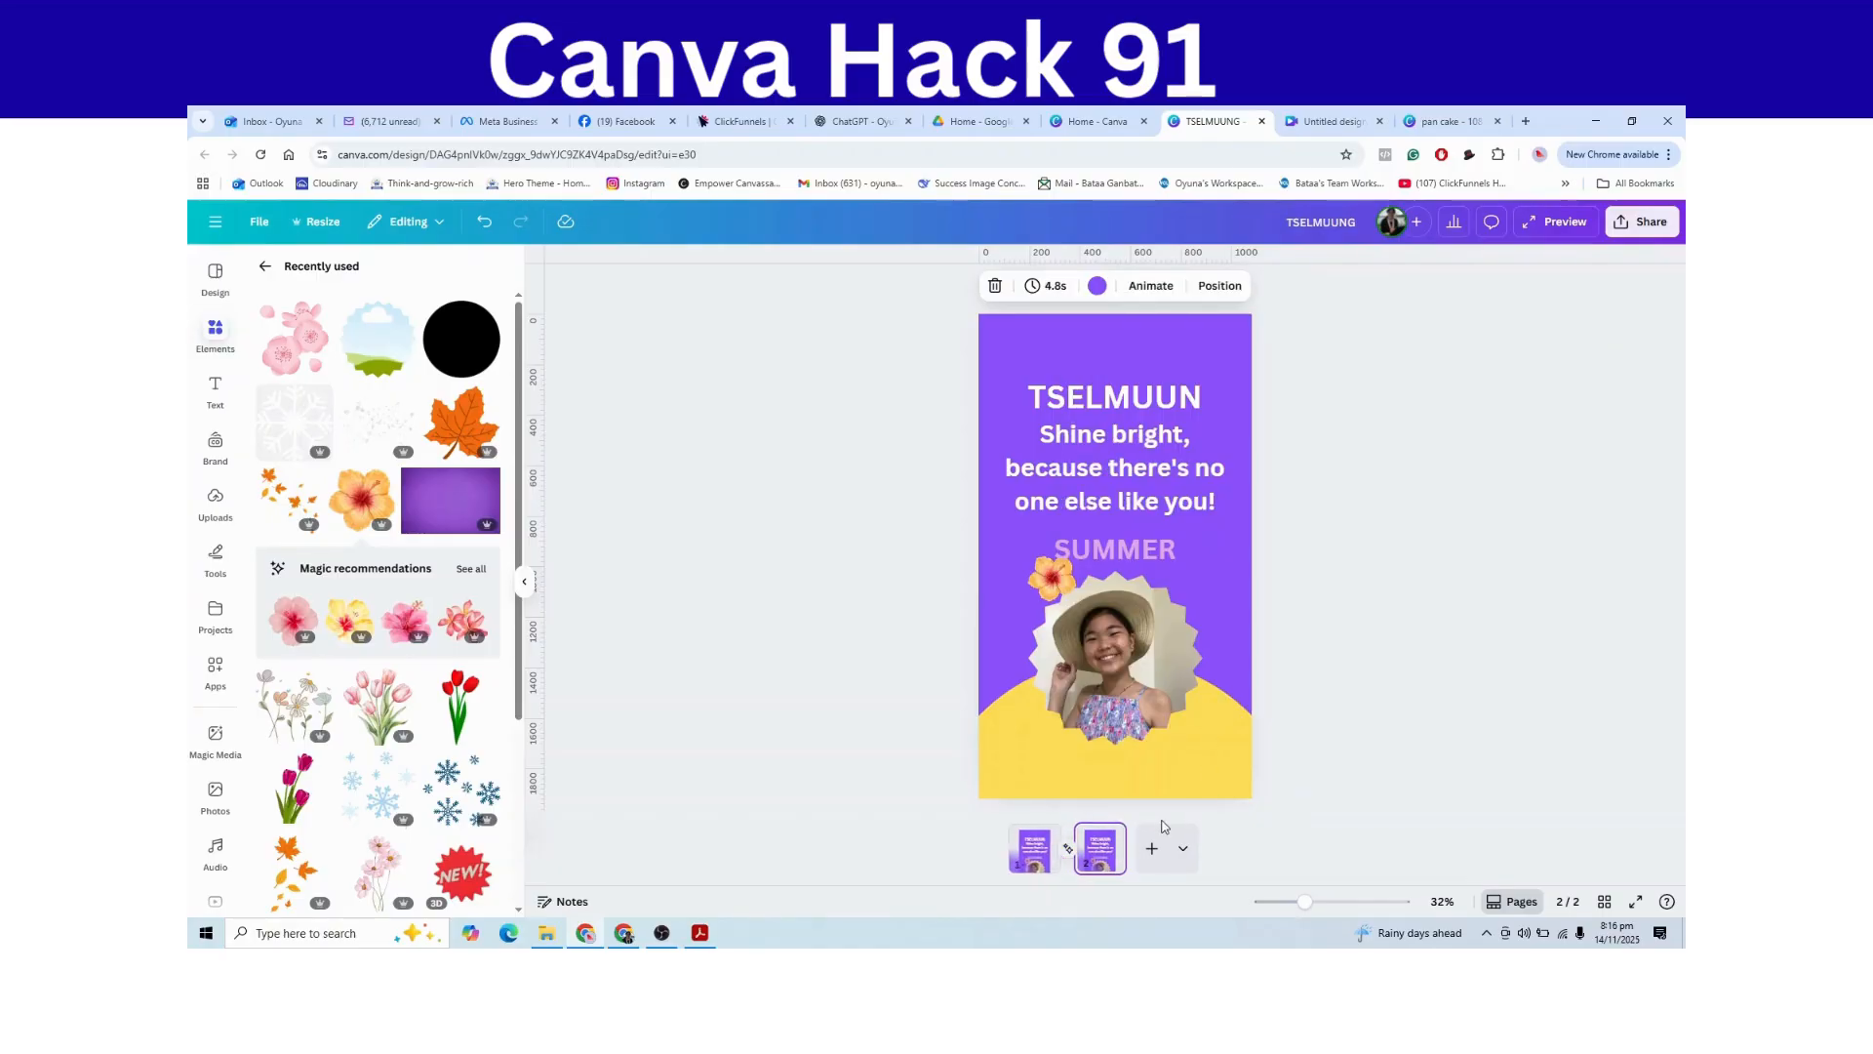
# - On the duplicated page, rotate the circle group to bring the striped-shirt photo upright at the top, and position it below the text
pyautogui.click(1175, 772)
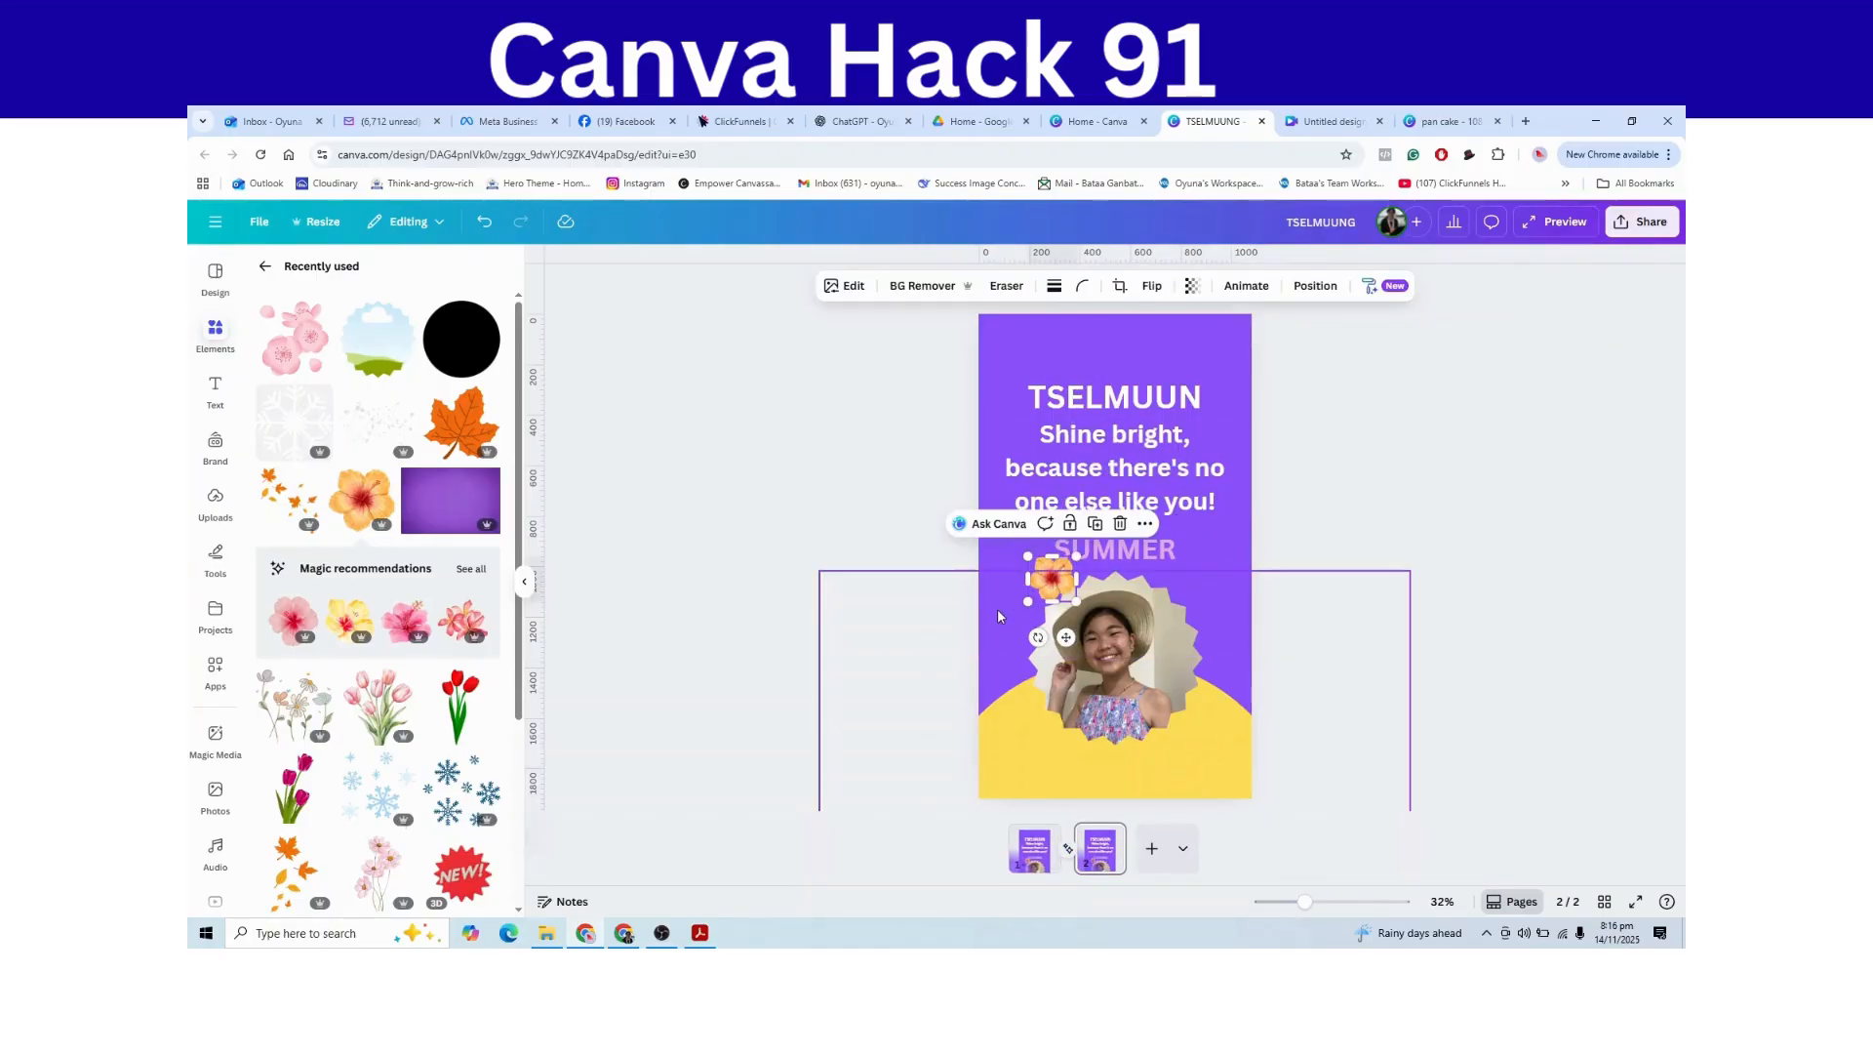
pyautogui.click(1268, 753)
pyautogui.click(1195, 726)
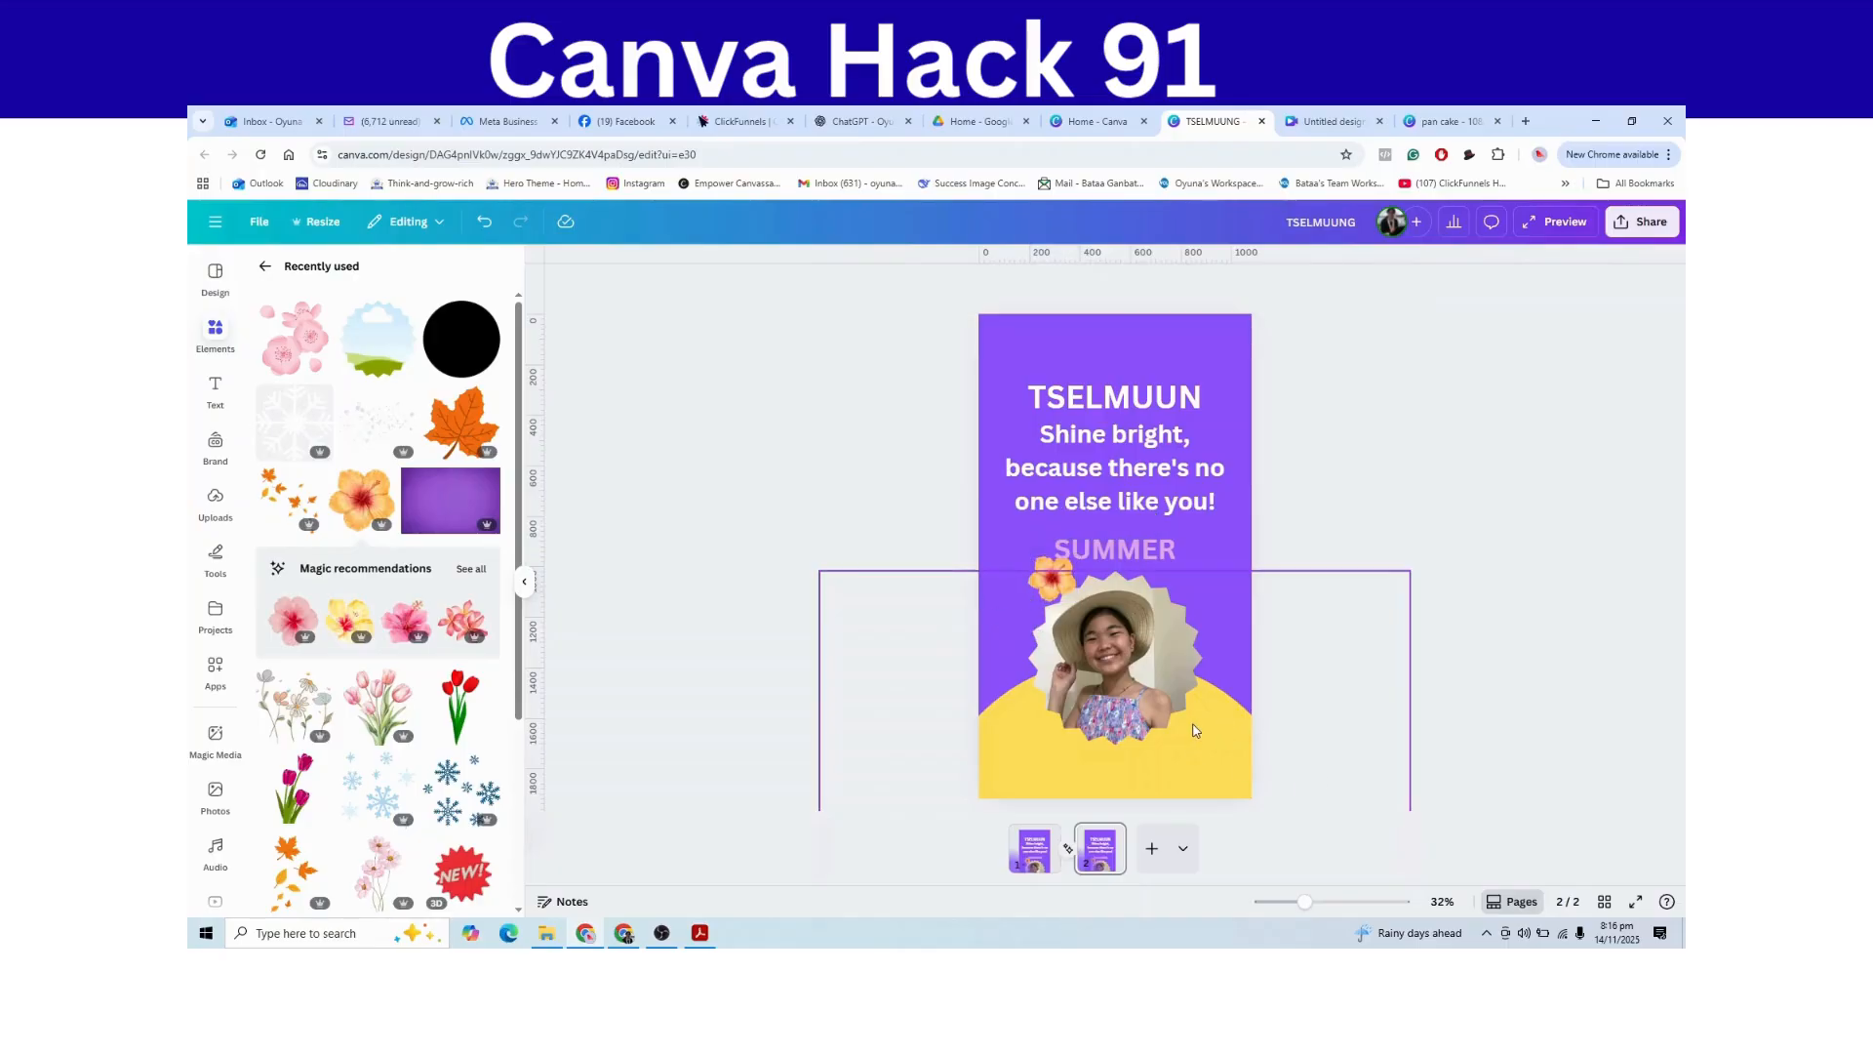
pyautogui.moveTo(1376, 770); pyautogui.dragTo(1367, 677)
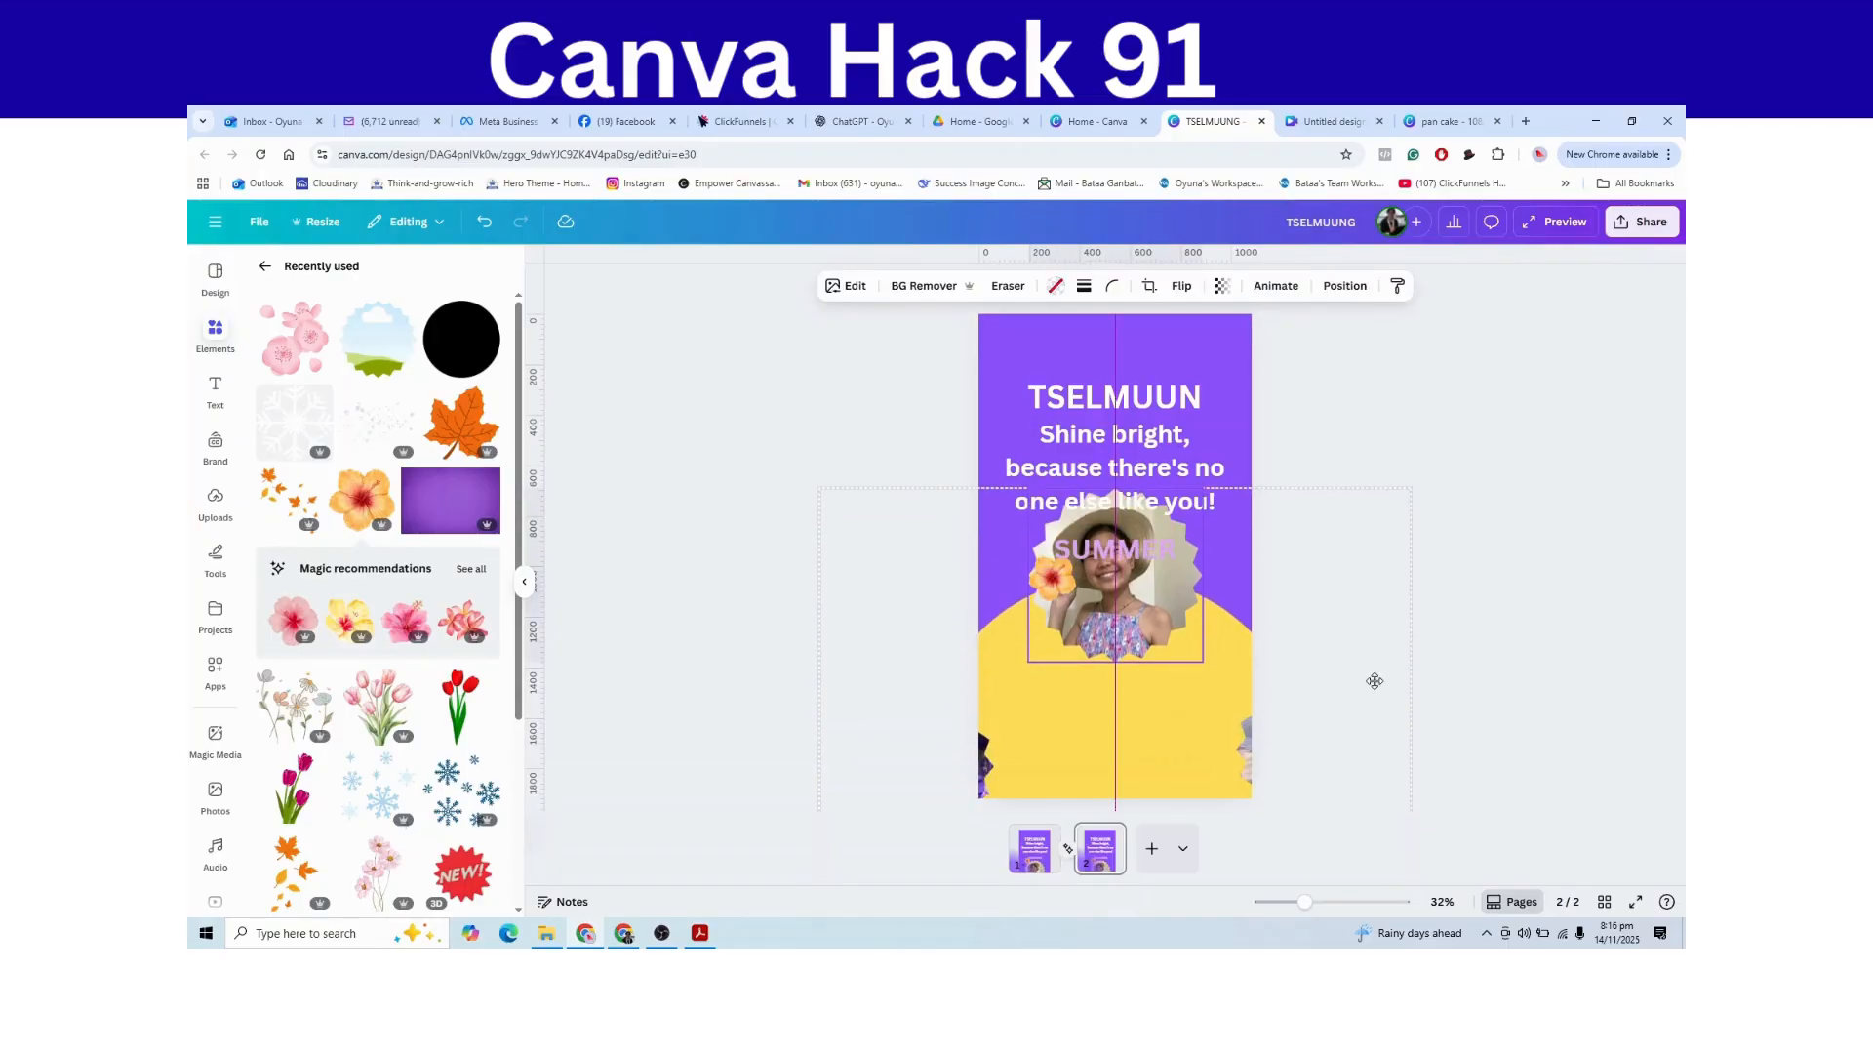
pyautogui.moveTo(1447, 767); pyautogui.dragTo(1114, 515)
pyautogui.moveTo(1127, 702); pyautogui.dragTo(1142, 810)
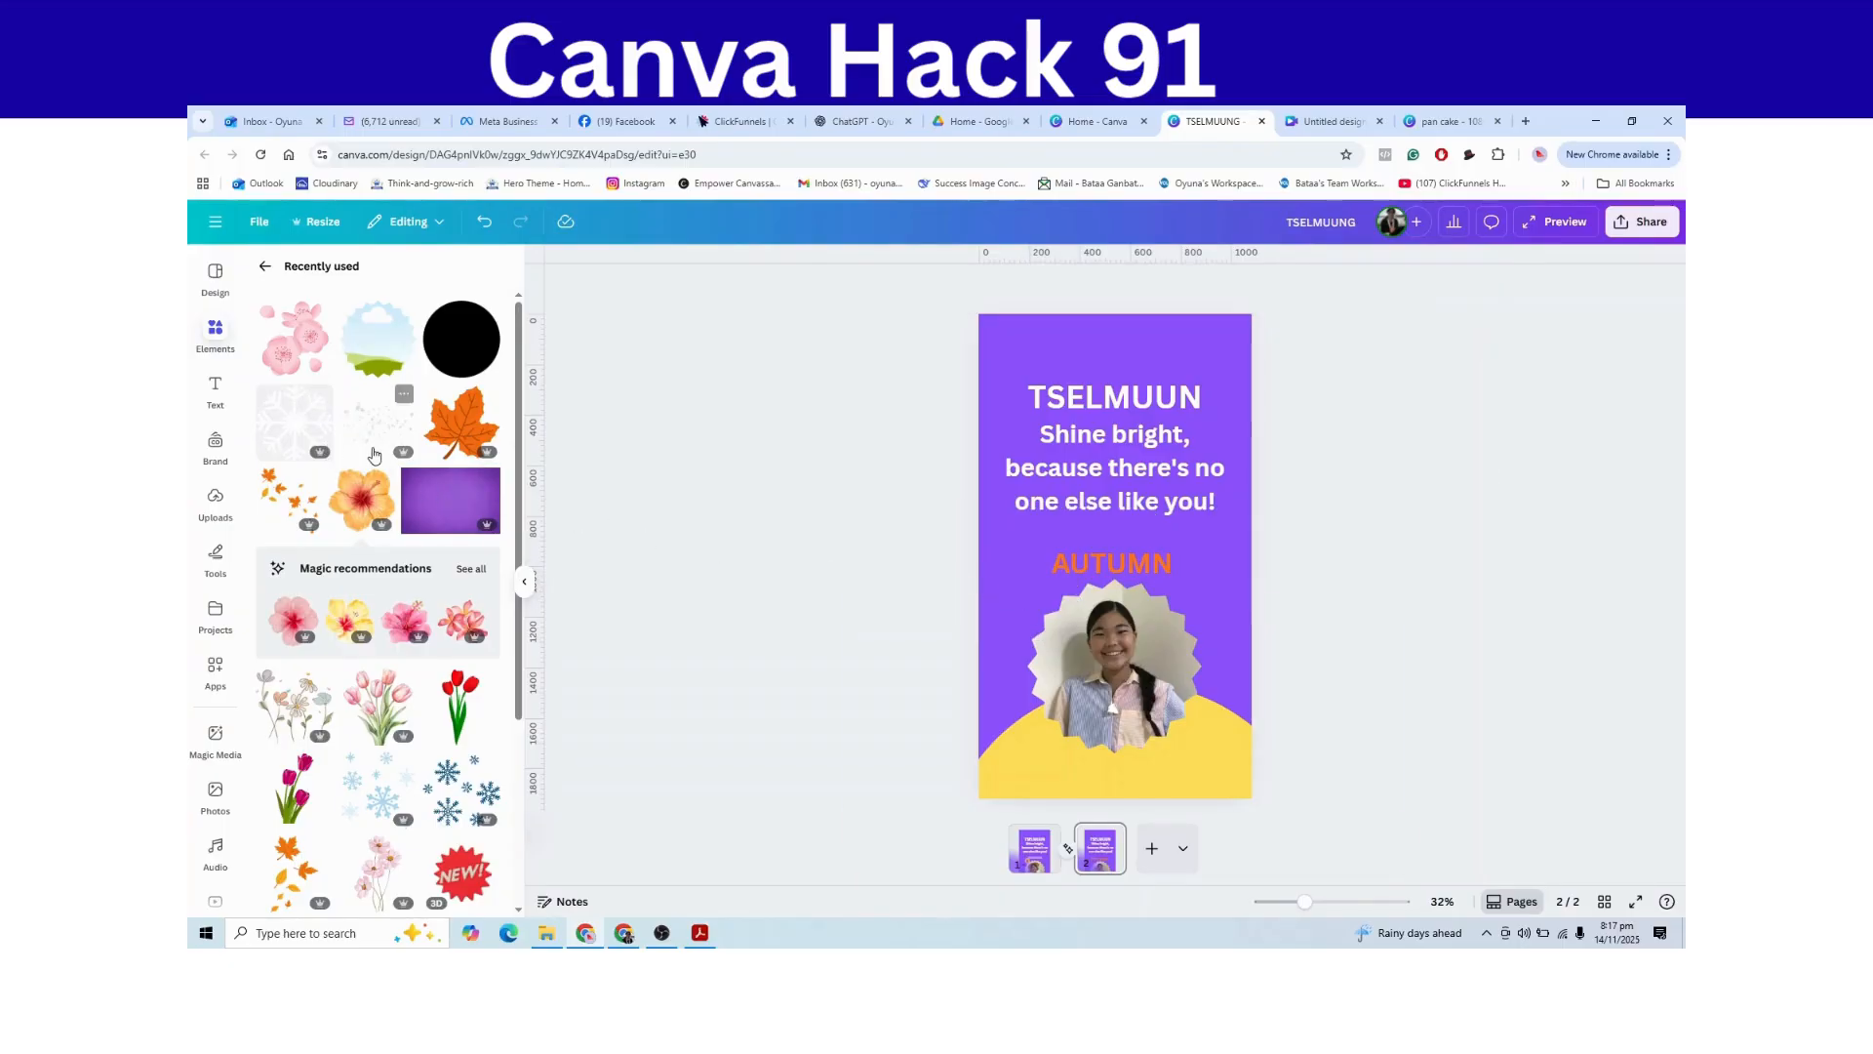
# - Place the orange maple leaf on the upper-left edge of the autumn page's photo and duplicate the page
pyautogui.moveTo(462, 422); pyautogui.dragTo(1024, 587)
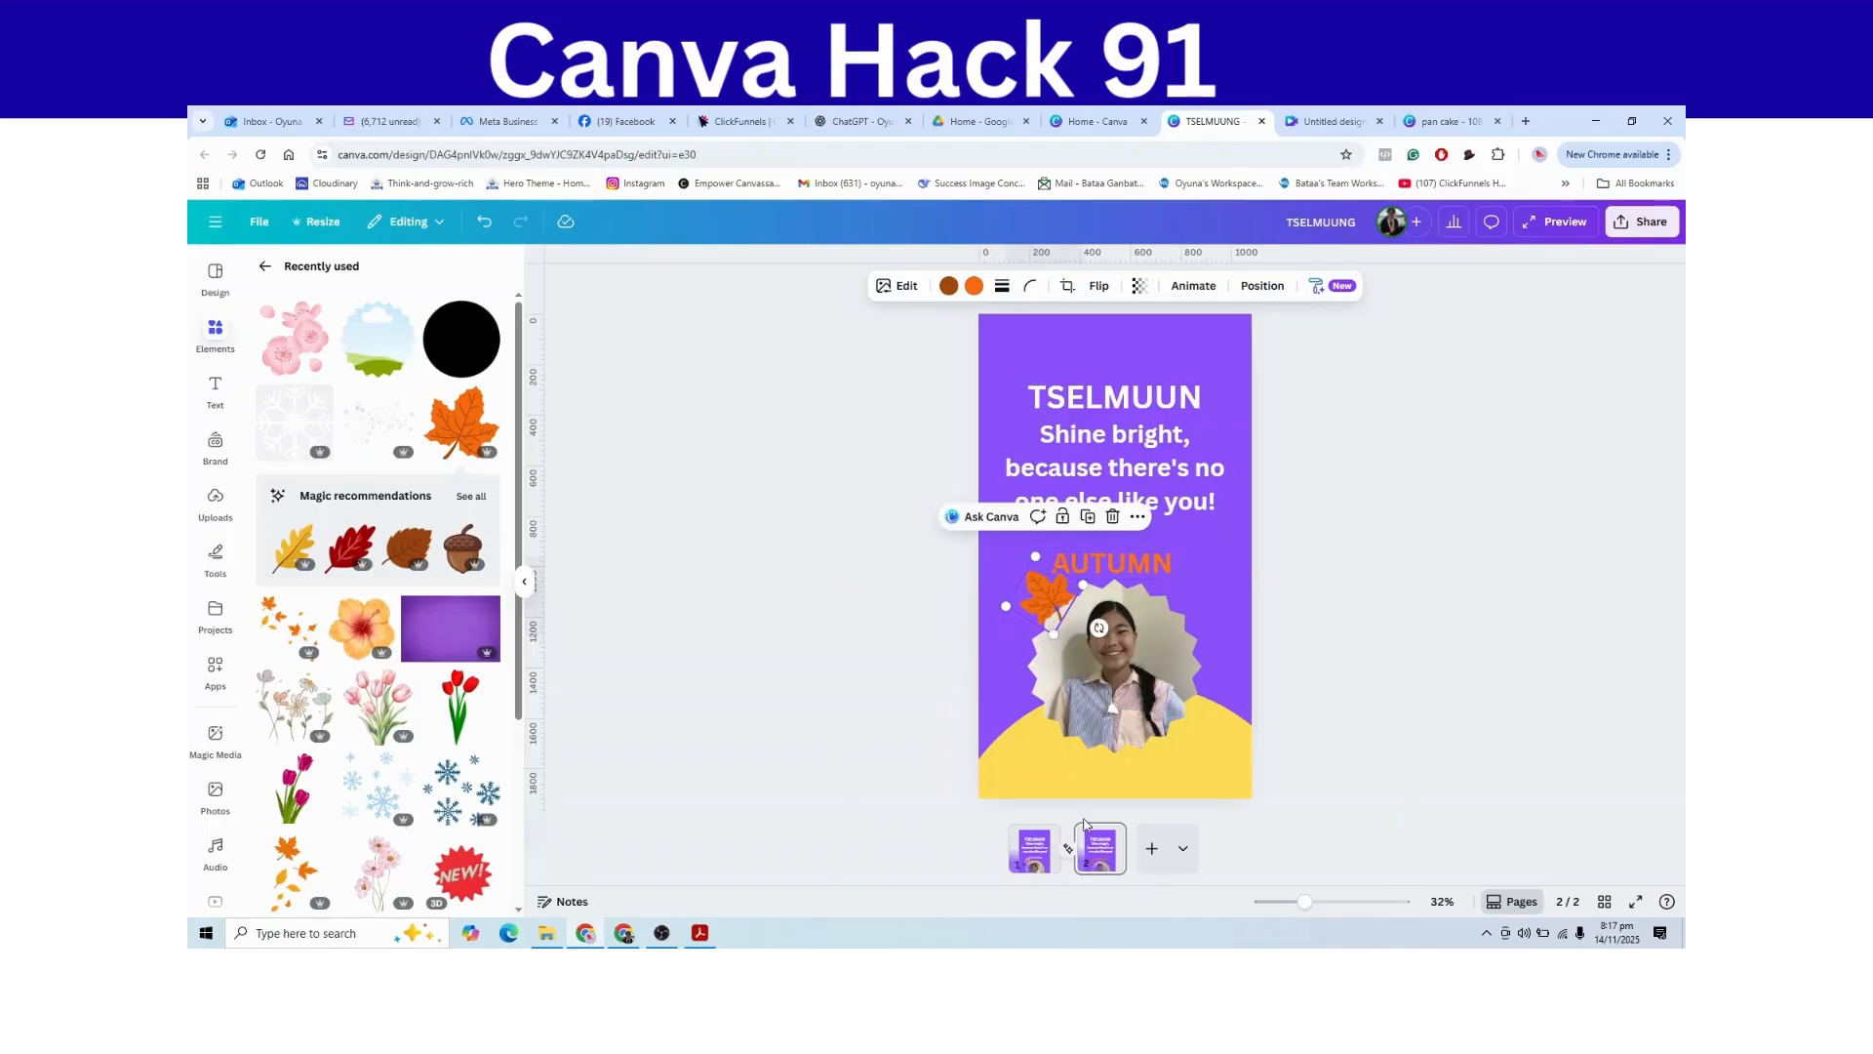
pyautogui.click(1107, 839)
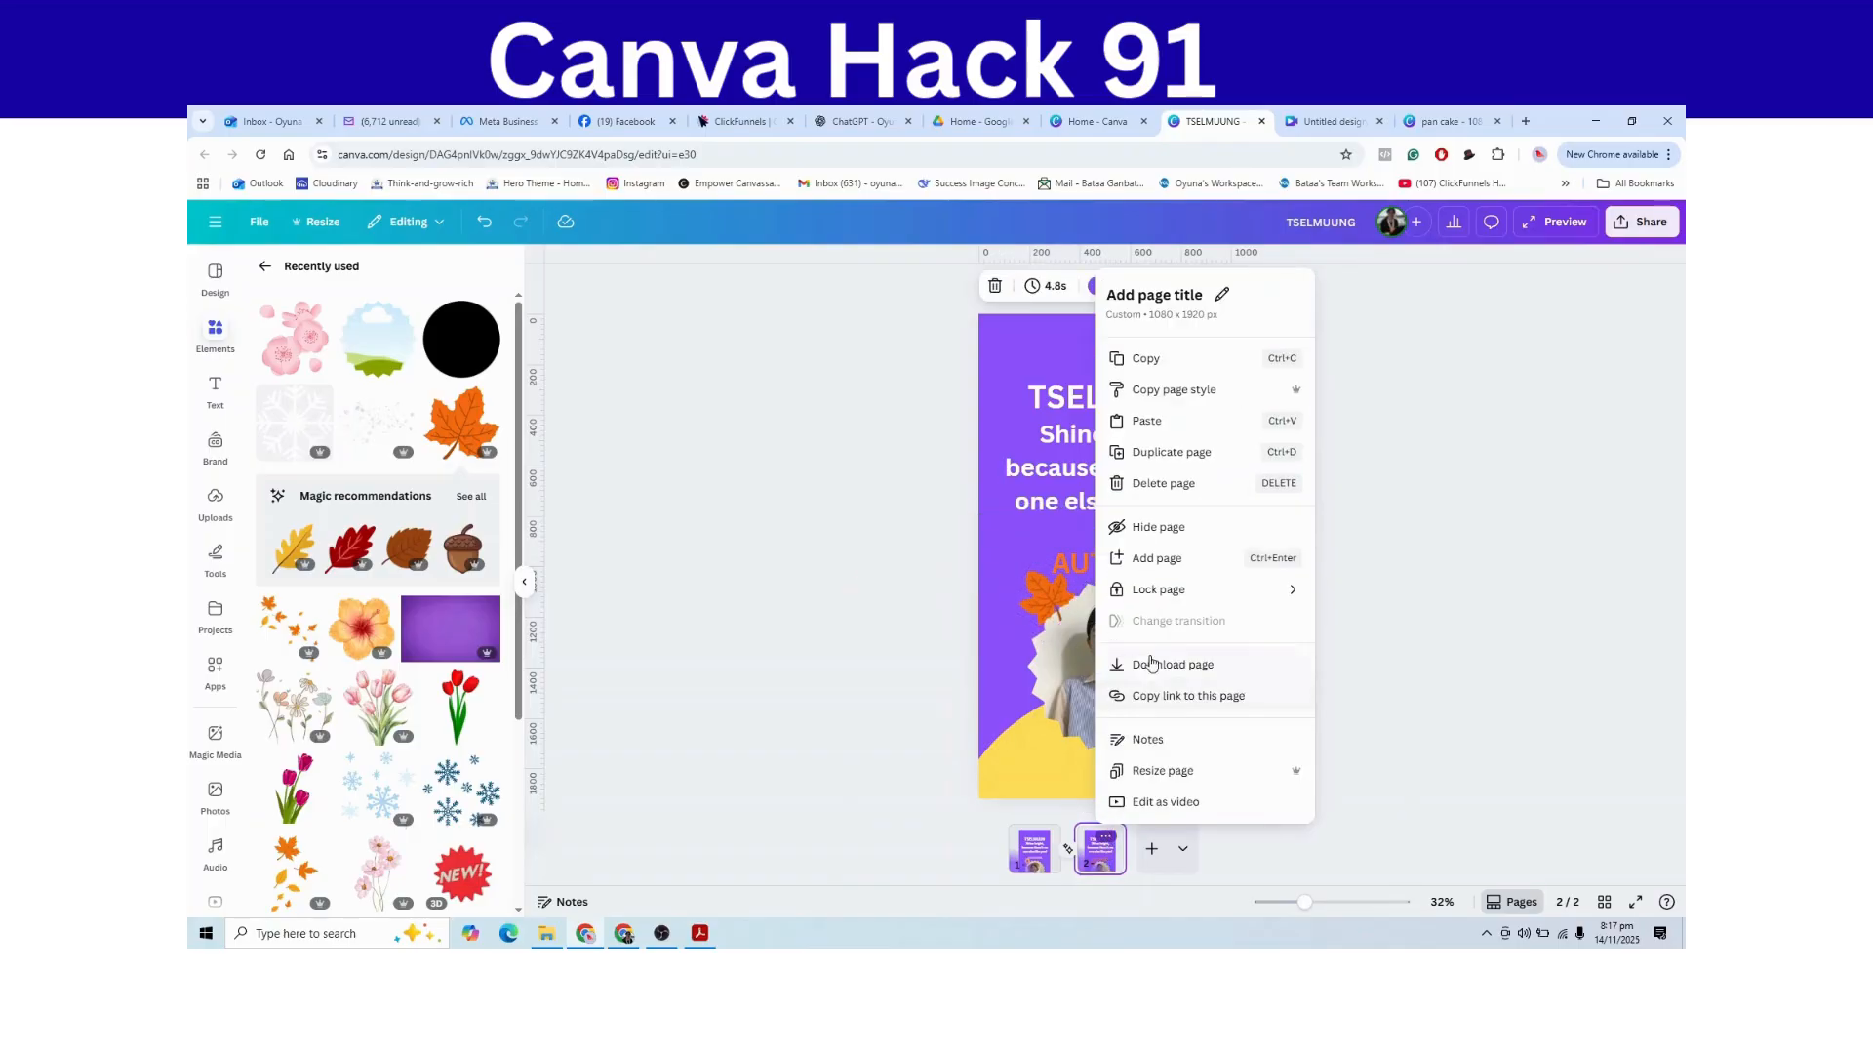
pyautogui.click(1169, 453)
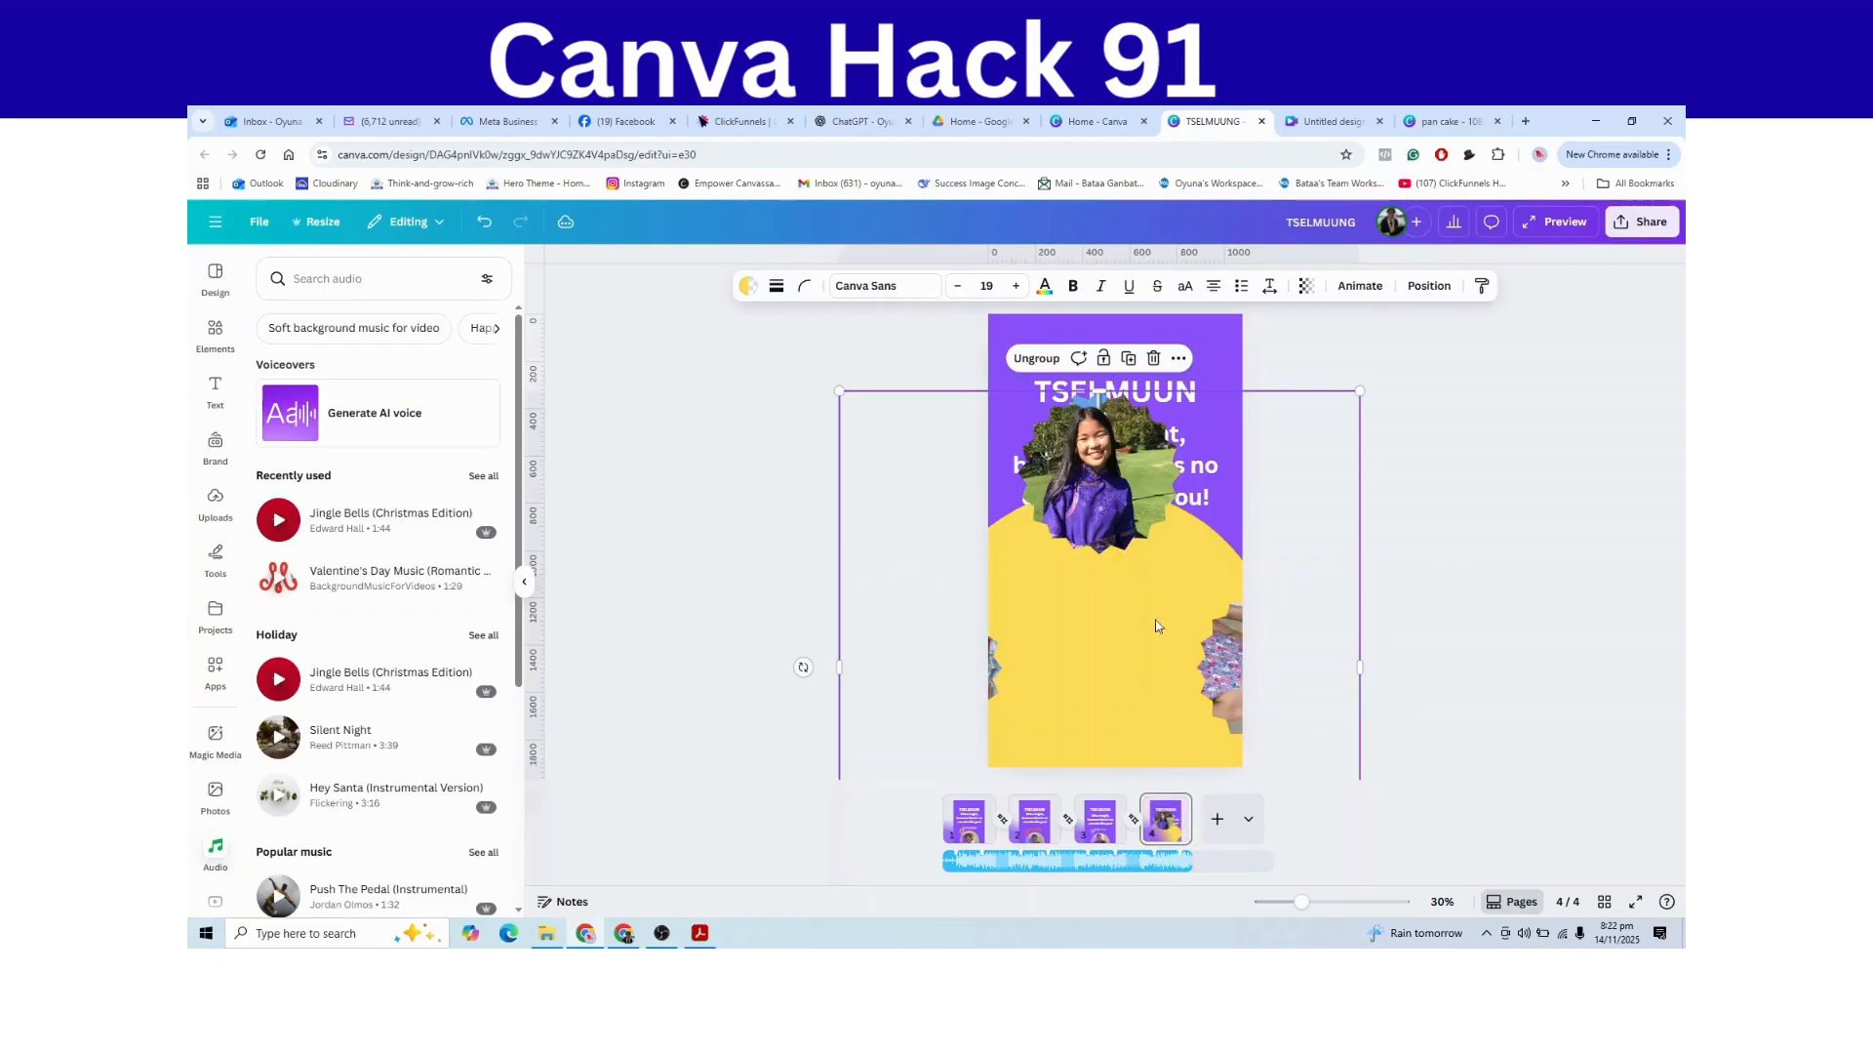
# - Move the spring page's circle group down so the purple-dress photo sits below the text, and preview the whole design
pyautogui.moveTo(1106, 560); pyautogui.dragTo(1118, 703)
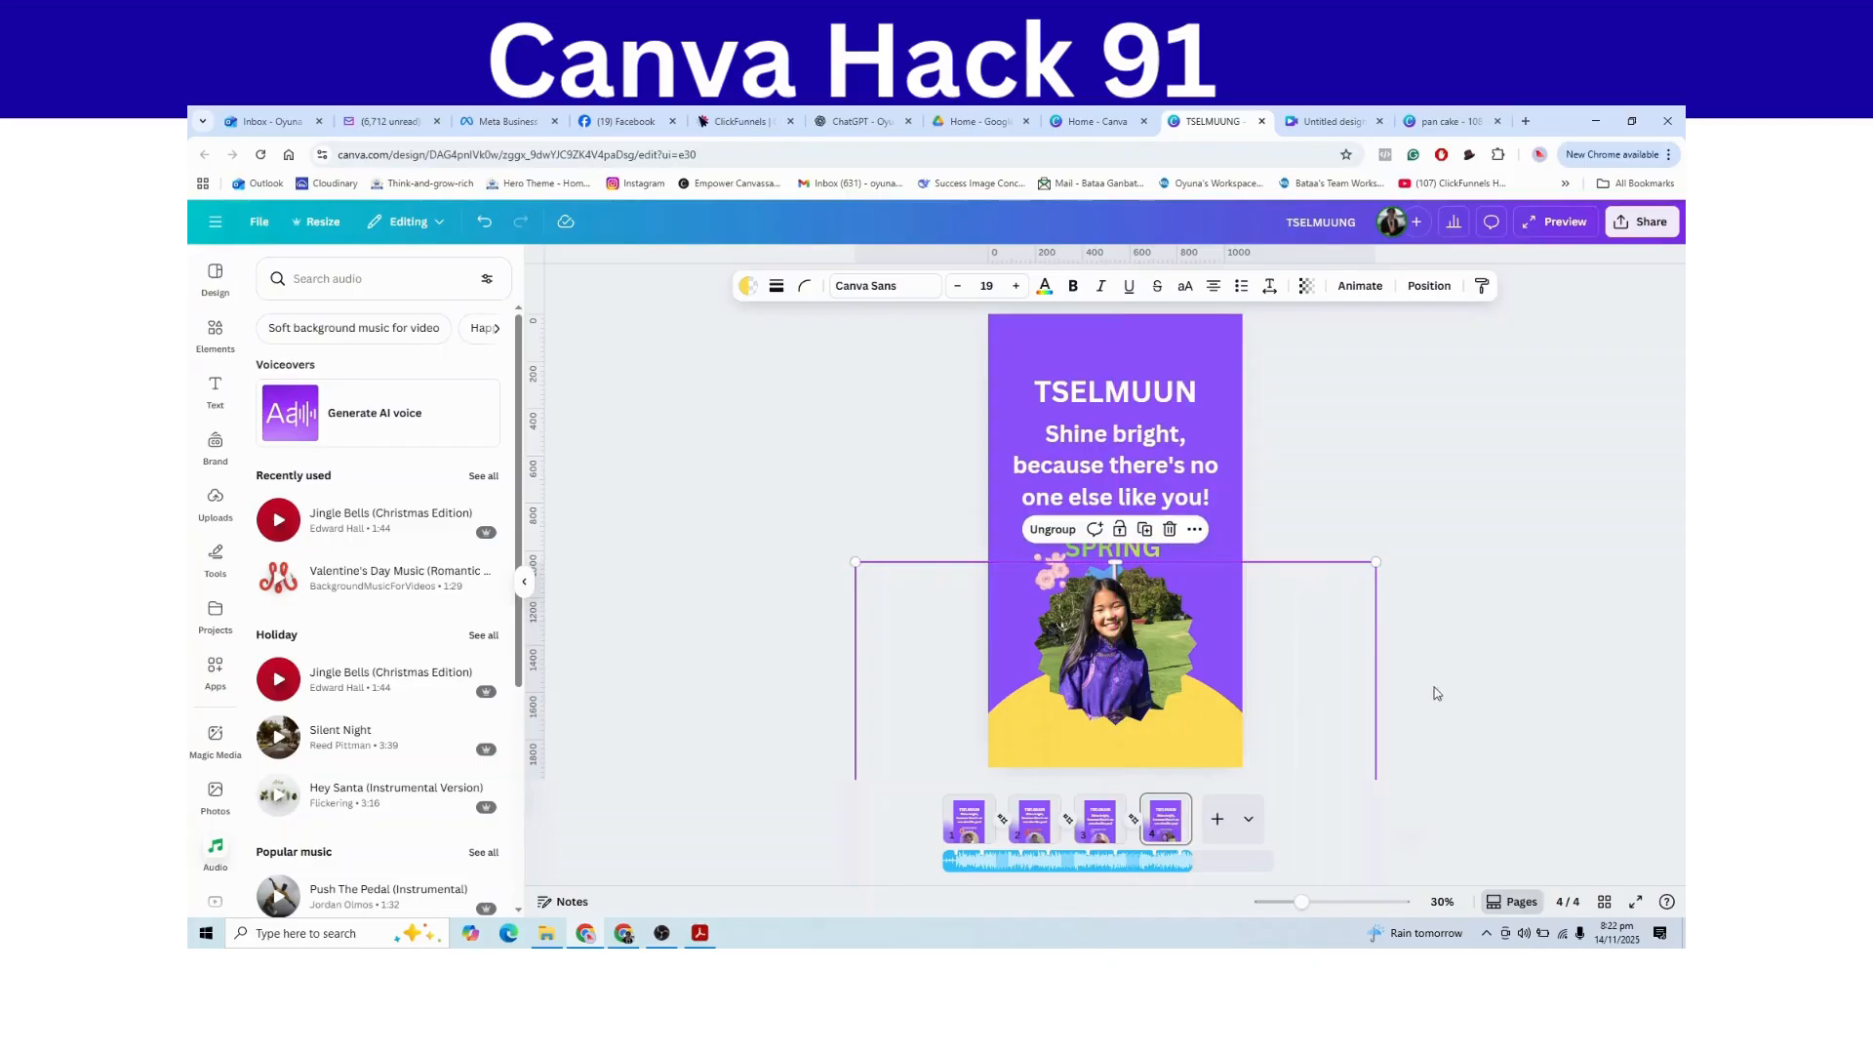
pyautogui.click(1559, 229)
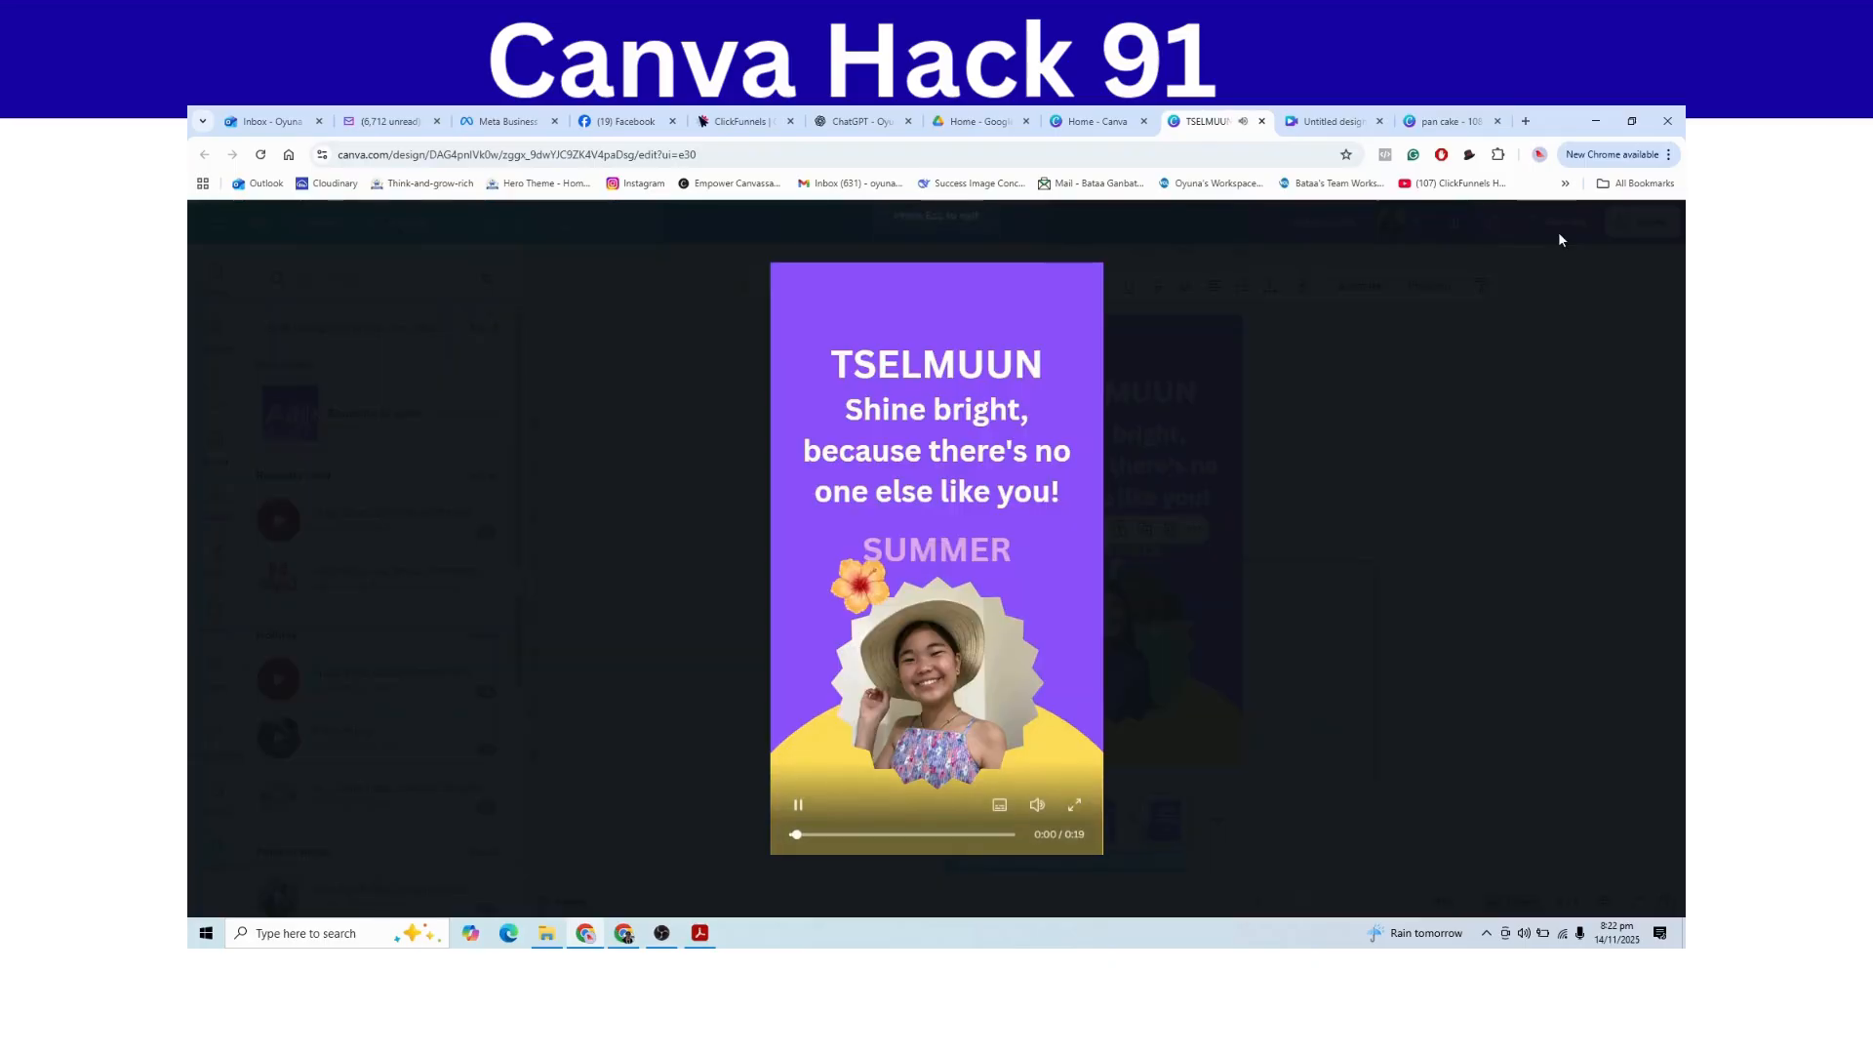